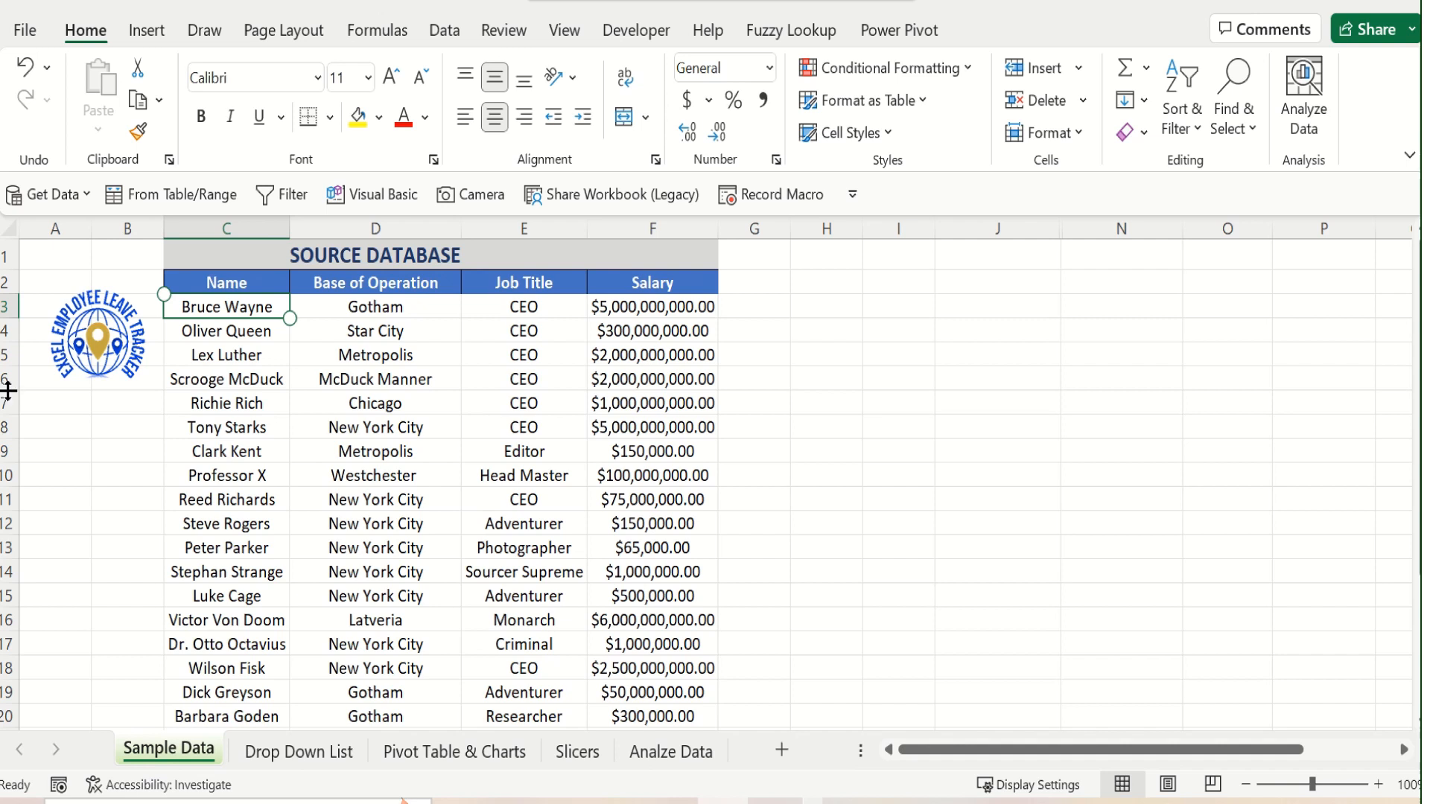
# Examine the Name, Base of Operation, Job Title and Salary columns and the full extent of the source data
pyautogui.click(236, 289)
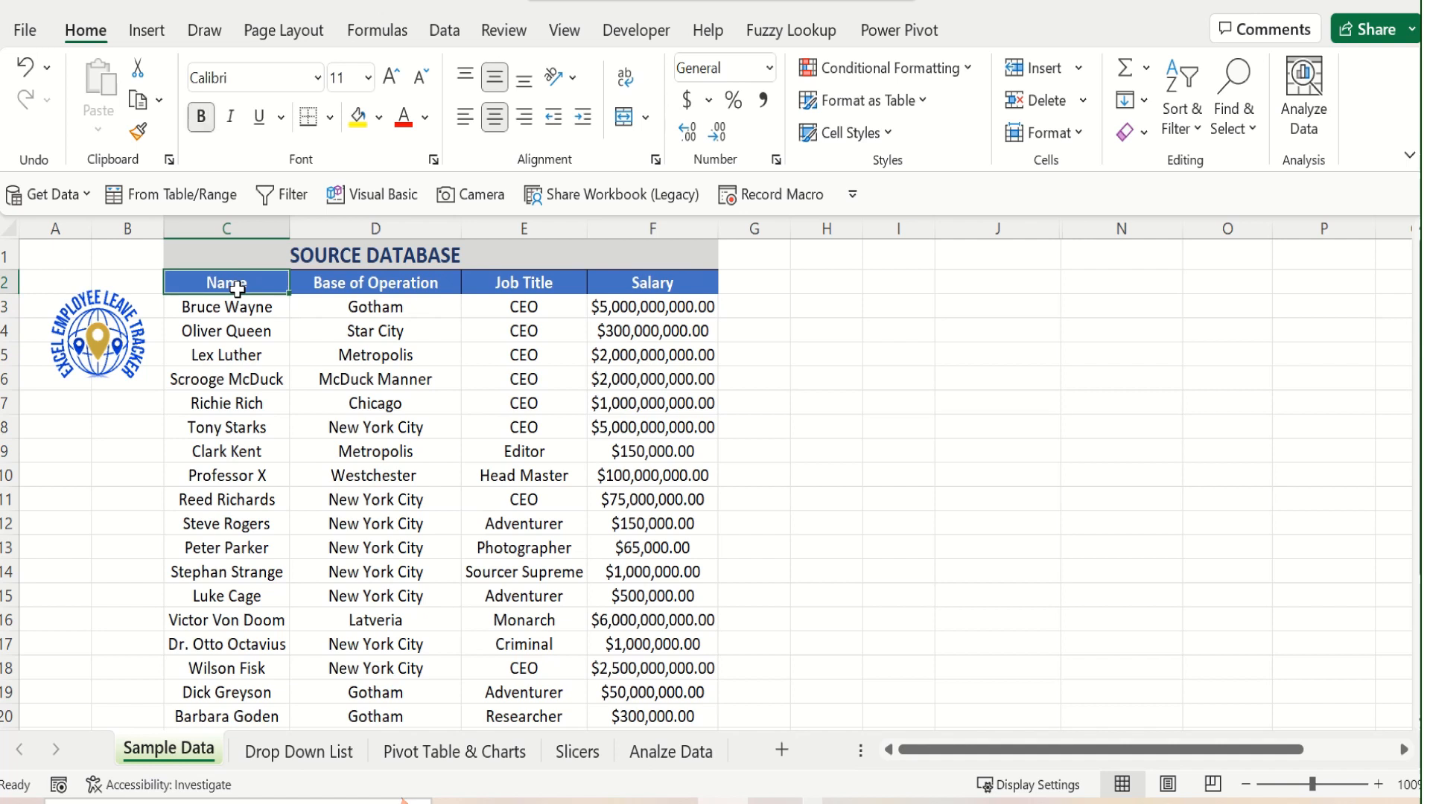
pyautogui.click(397, 284)
pyautogui.click(544, 287)
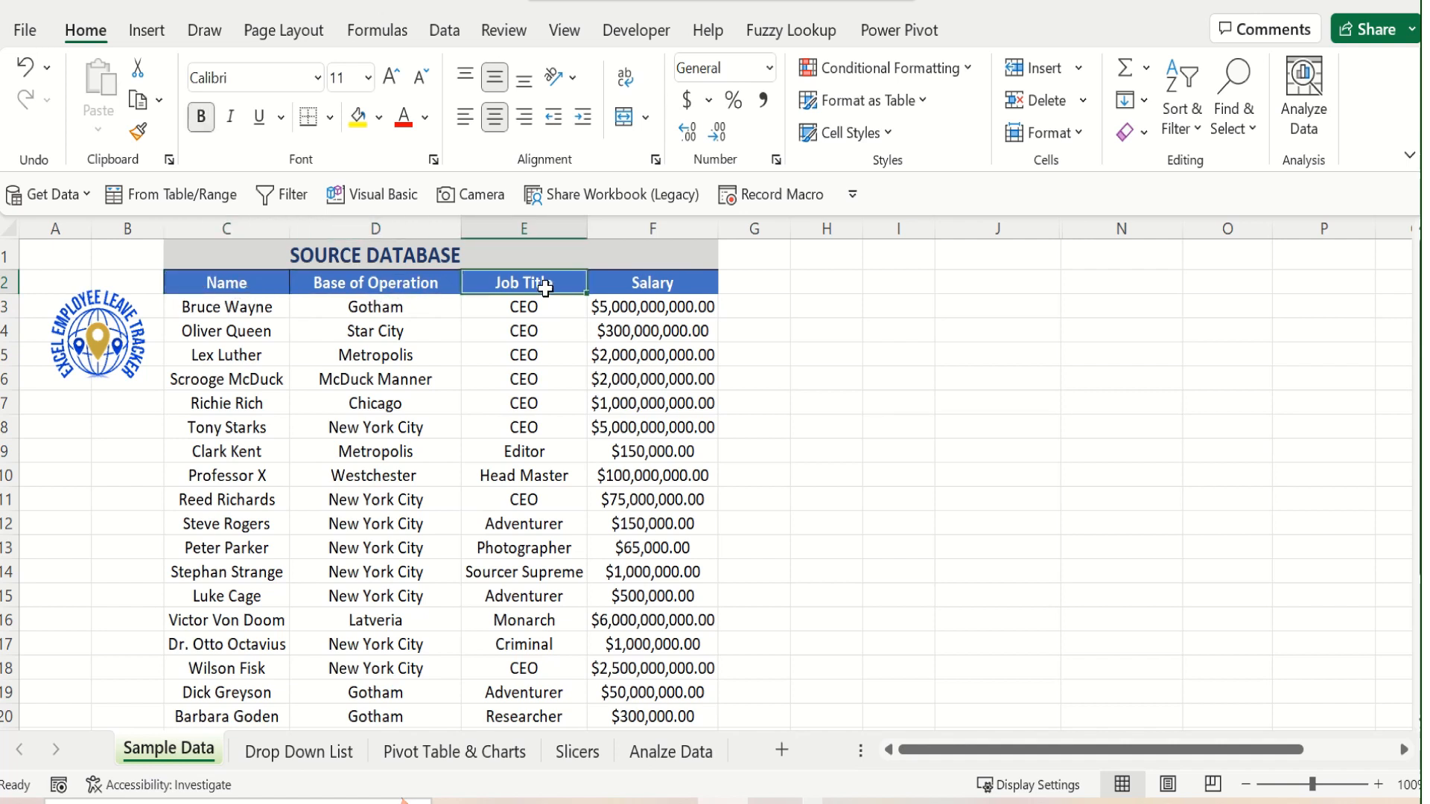
pyautogui.click(634, 283)
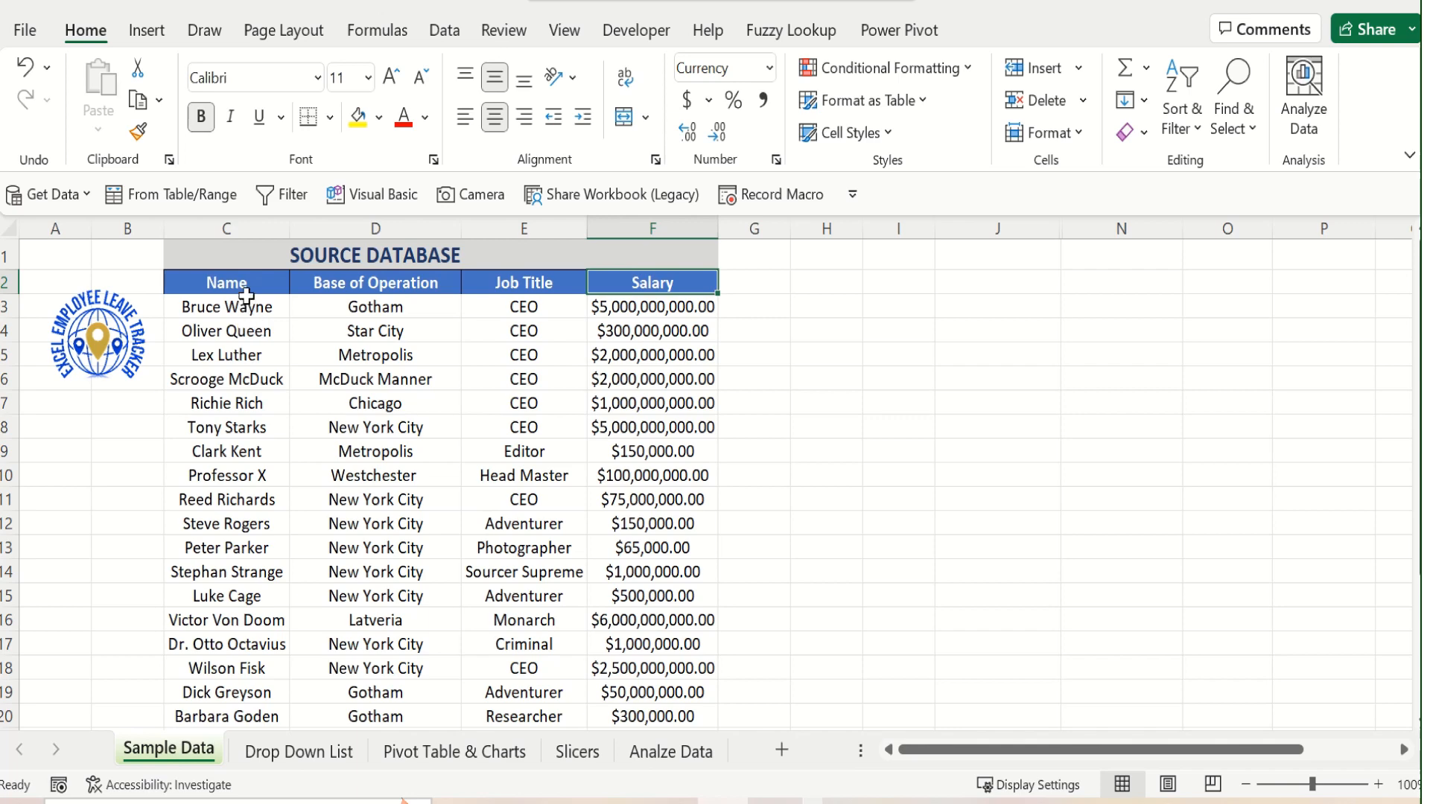
pyautogui.moveTo(246, 294); pyautogui.dragTo(246, 585)
pyautogui.click(245, 545)
pyautogui.scroll(3, 245, 546)
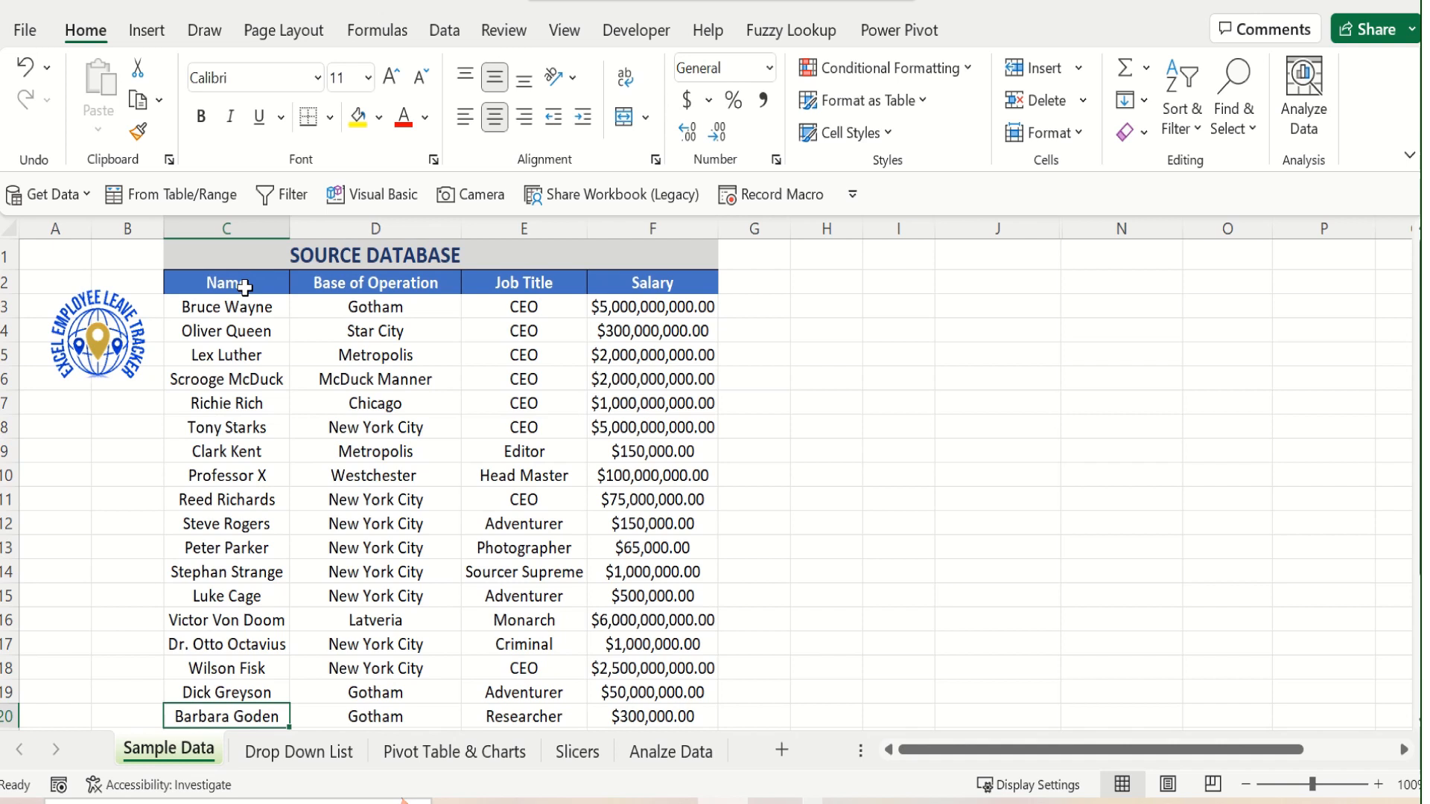
pyautogui.moveTo(245, 278); pyautogui.dragTo(628, 690)
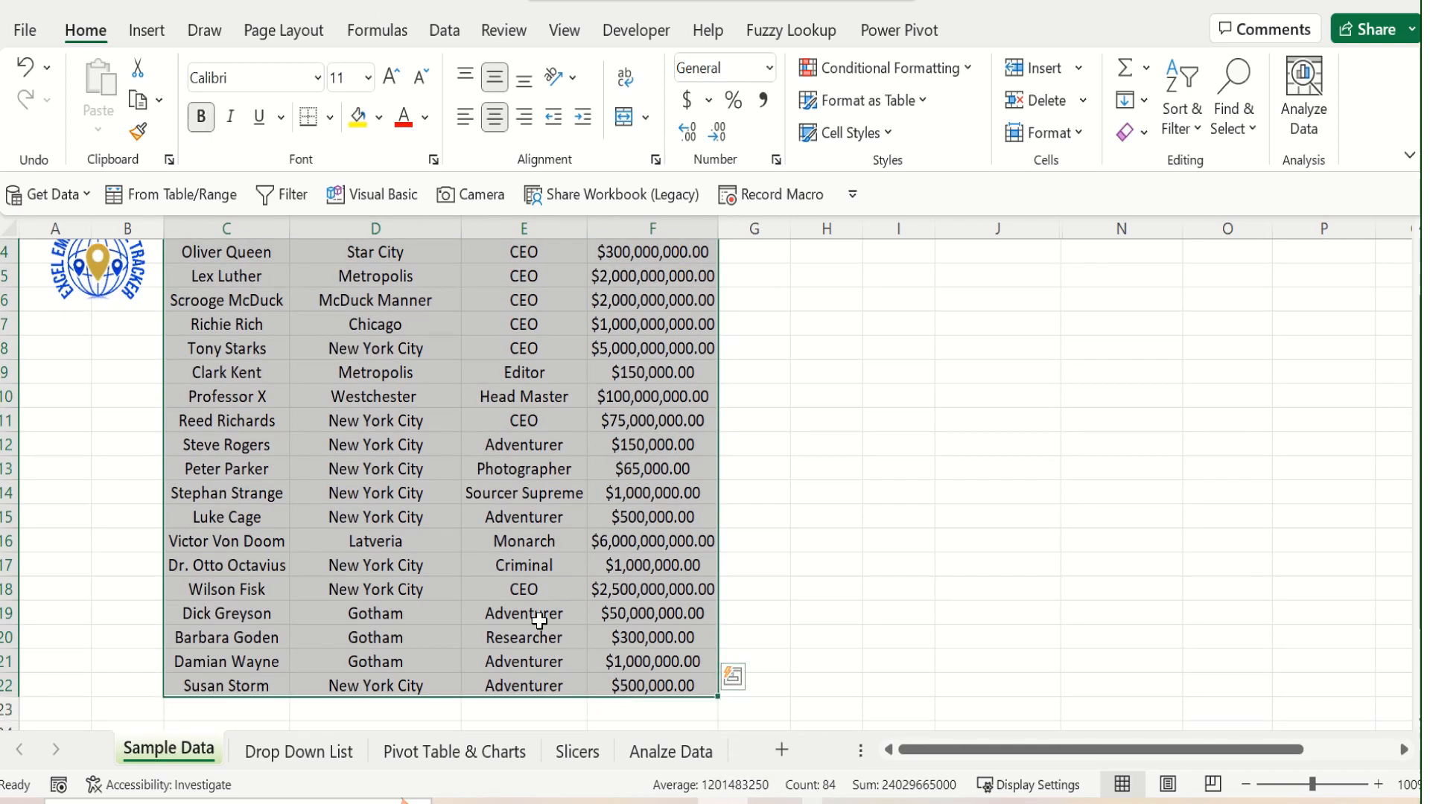
# Convert the source data in C2:F22, without the title row, into a table with headers
pyautogui.click(432, 419)
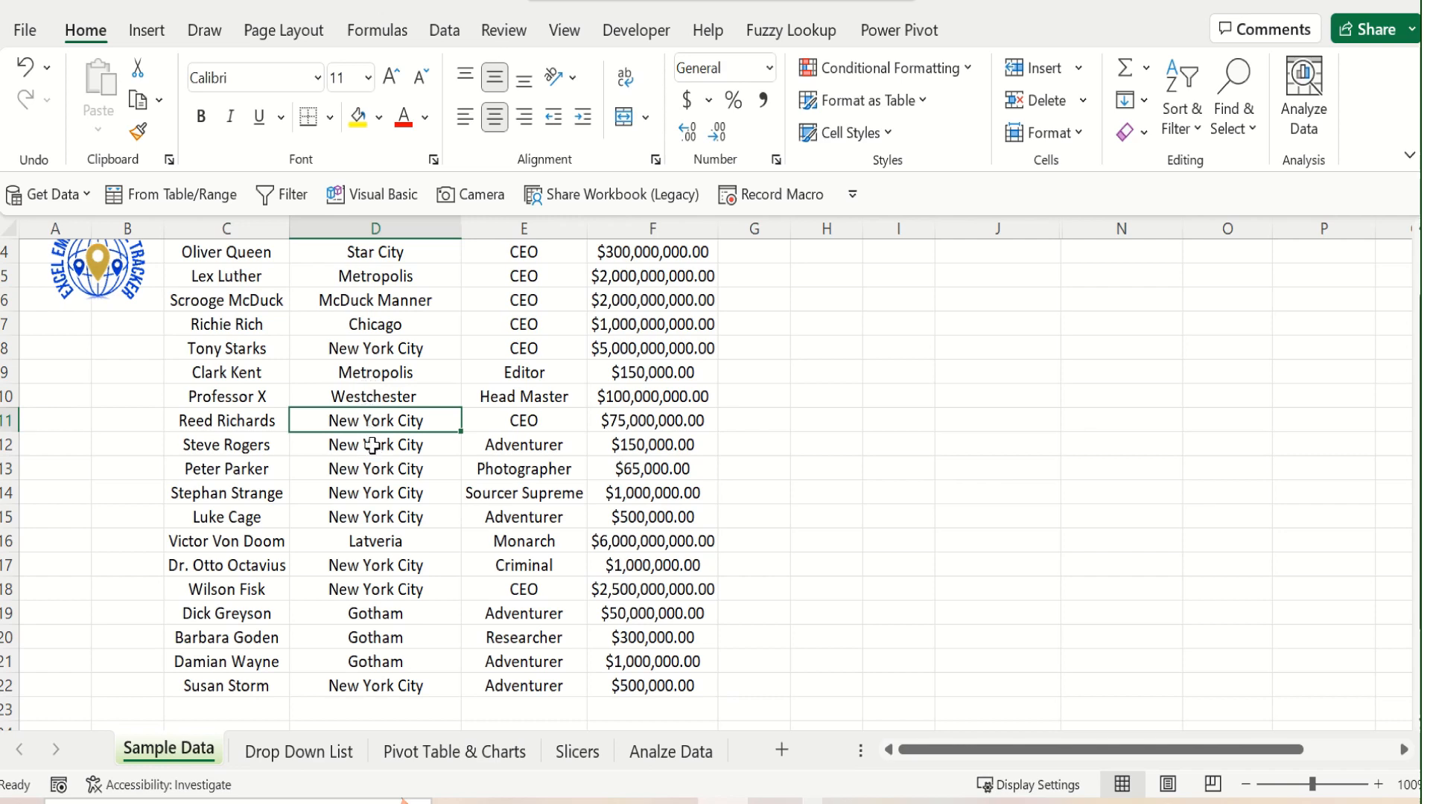
pyautogui.scroll(1, 373, 444)
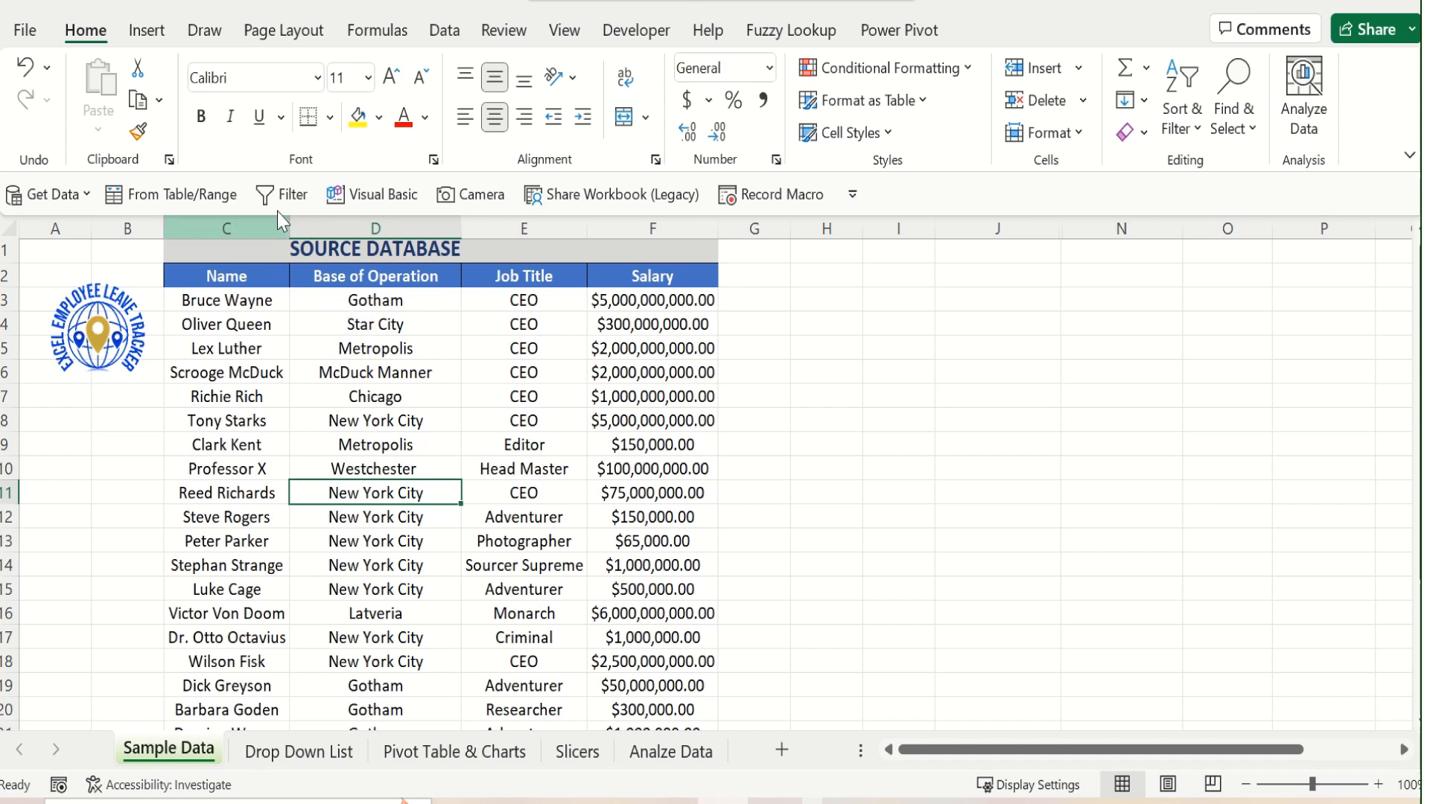
pyautogui.click(147, 29)
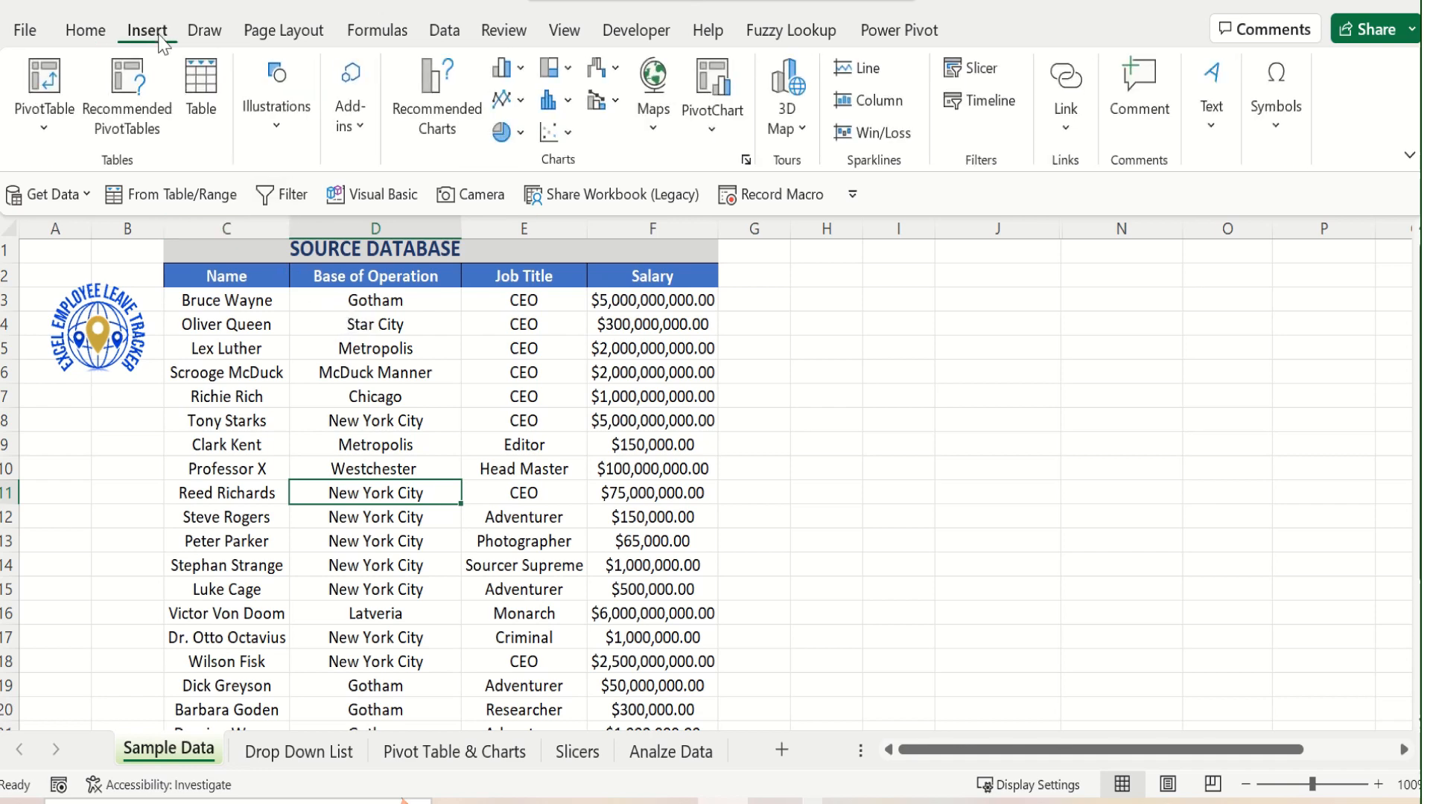
pyautogui.click(200, 96)
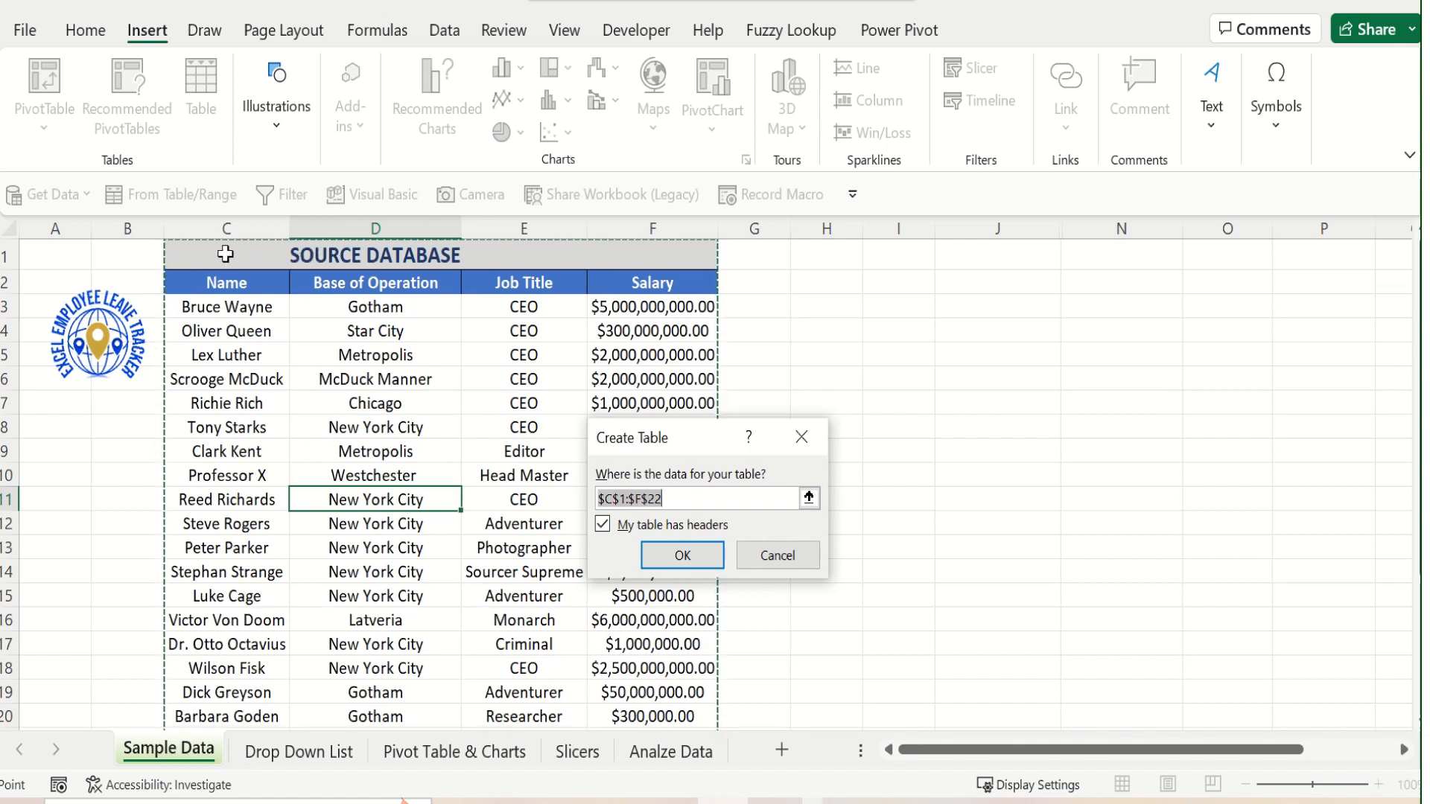
pyautogui.click(810, 498)
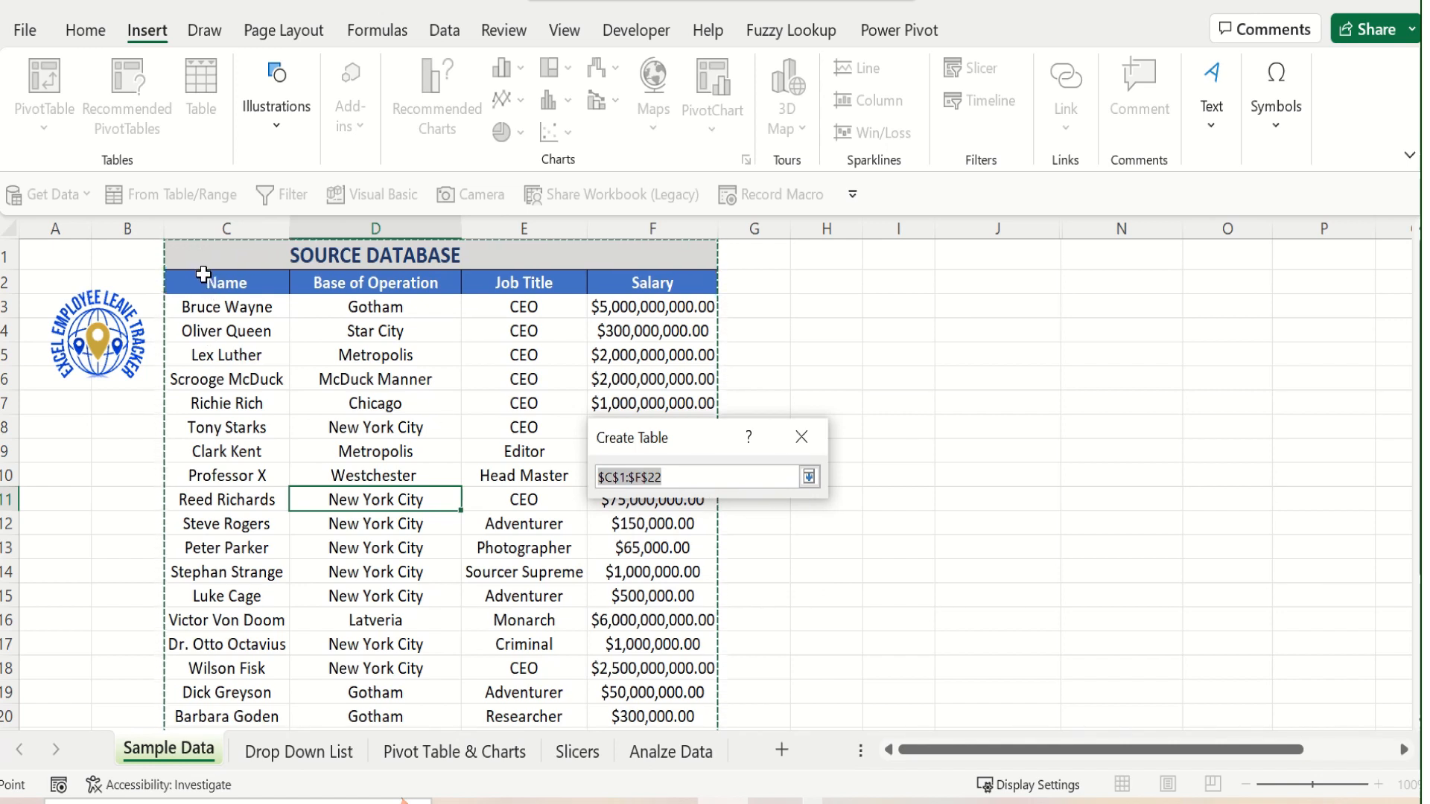
pyautogui.moveTo(193, 277); pyautogui.dragTo(612, 637)
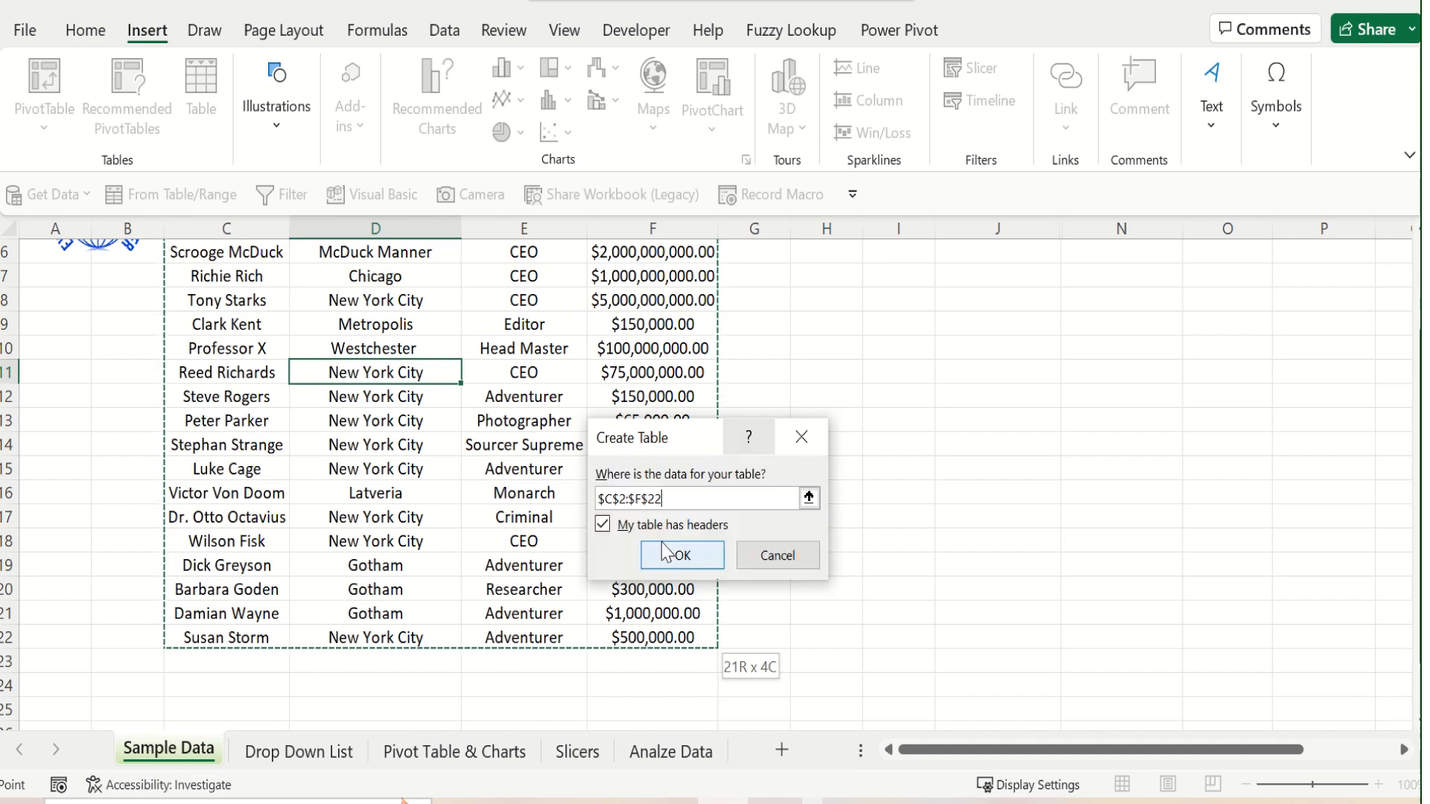
pyautogui.press('Return')
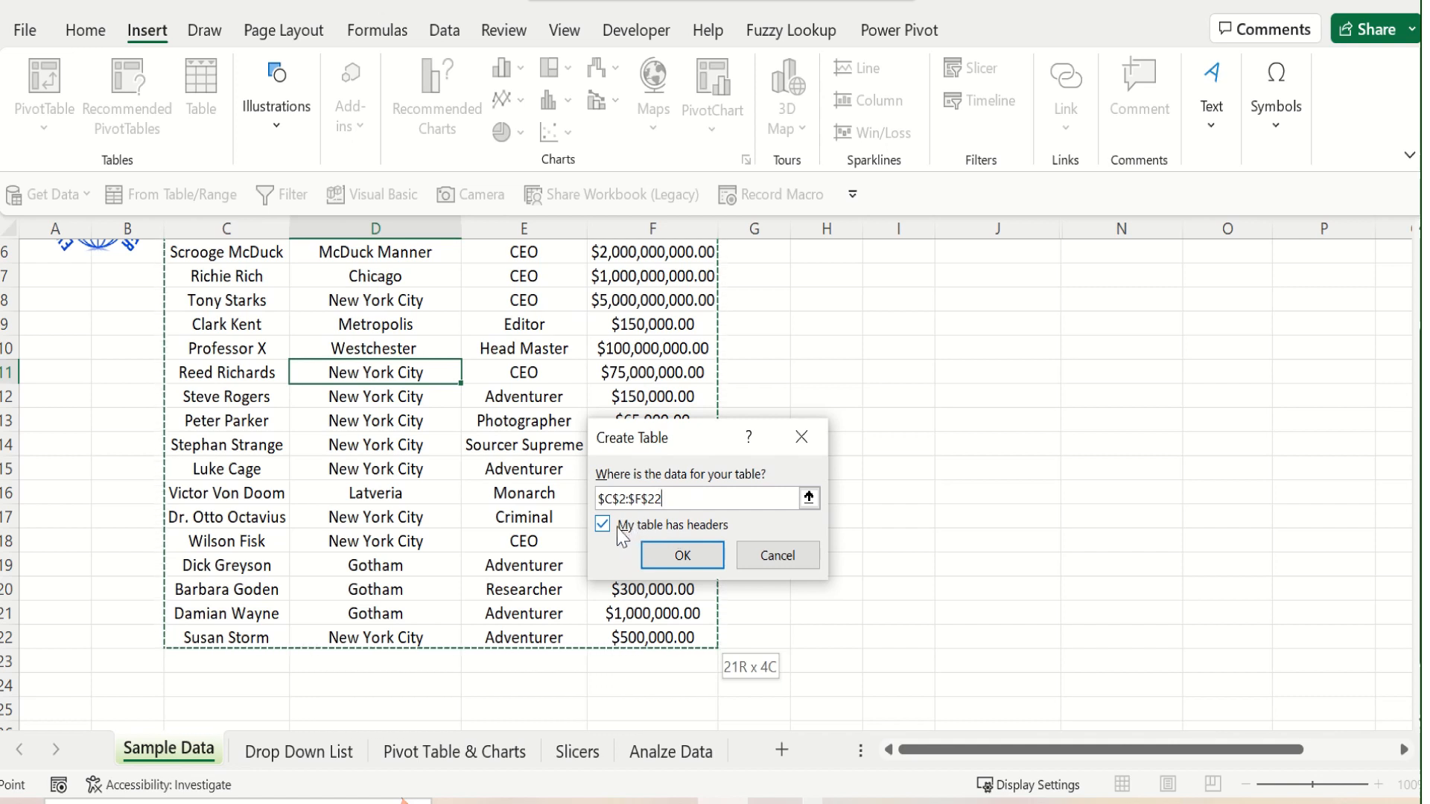
pyautogui.click(662, 564)
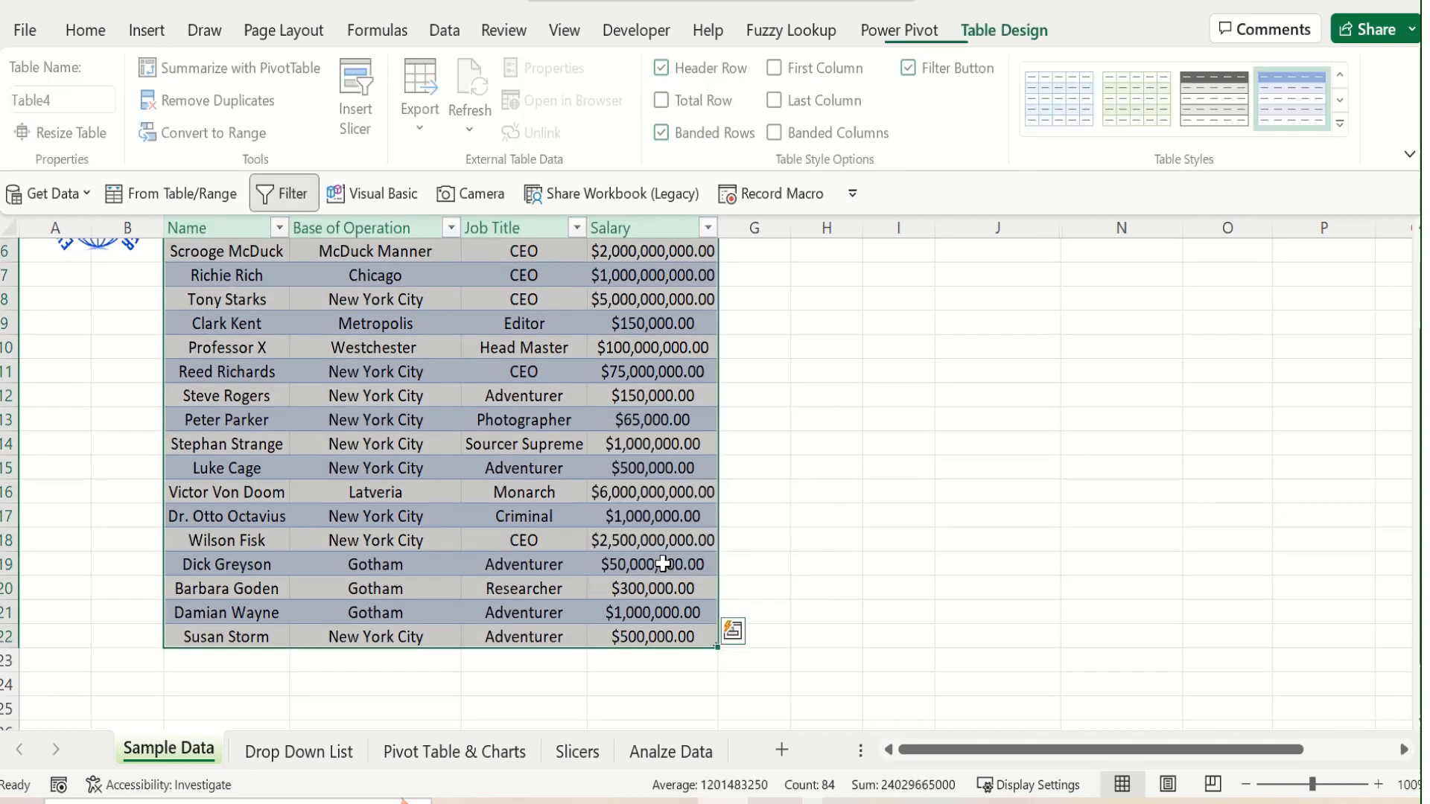
# Remove the filter arrows from the header row of the new table on the Sample Data sheet
pyautogui.scroll(2, 375, 419)
pyautogui.click(375, 419)
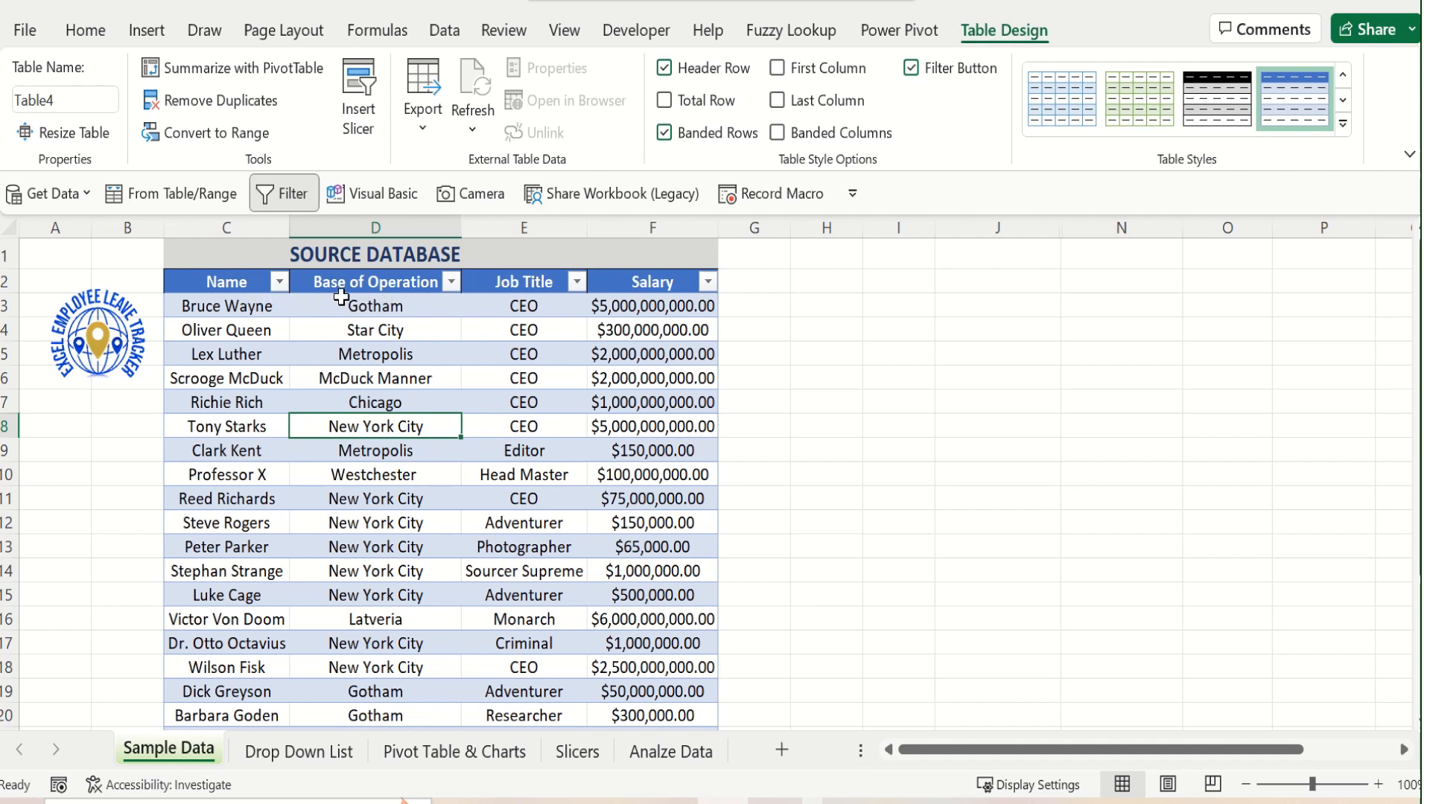
pyautogui.moveTo(244, 282); pyautogui.dragTo(611, 285)
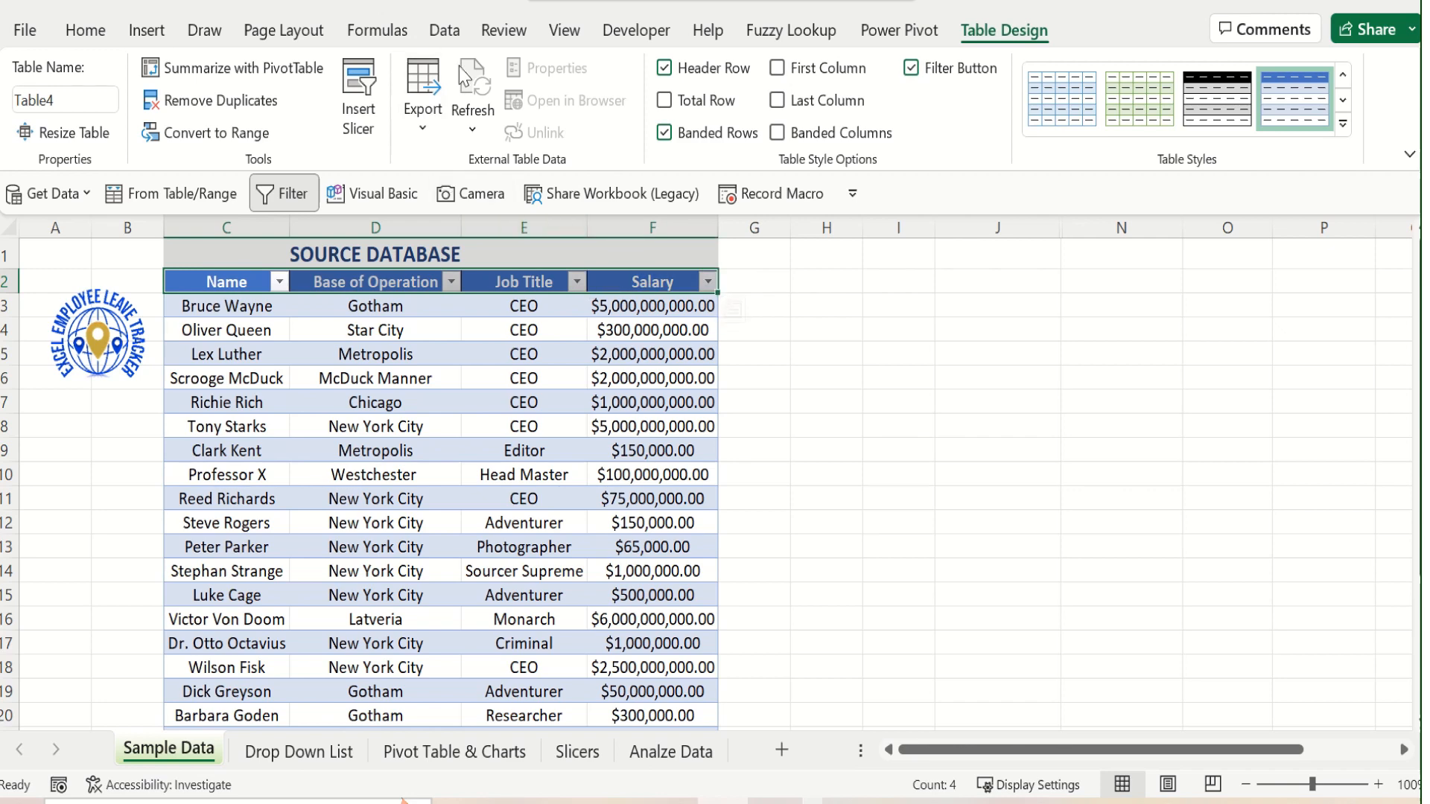
pyautogui.click(454, 30)
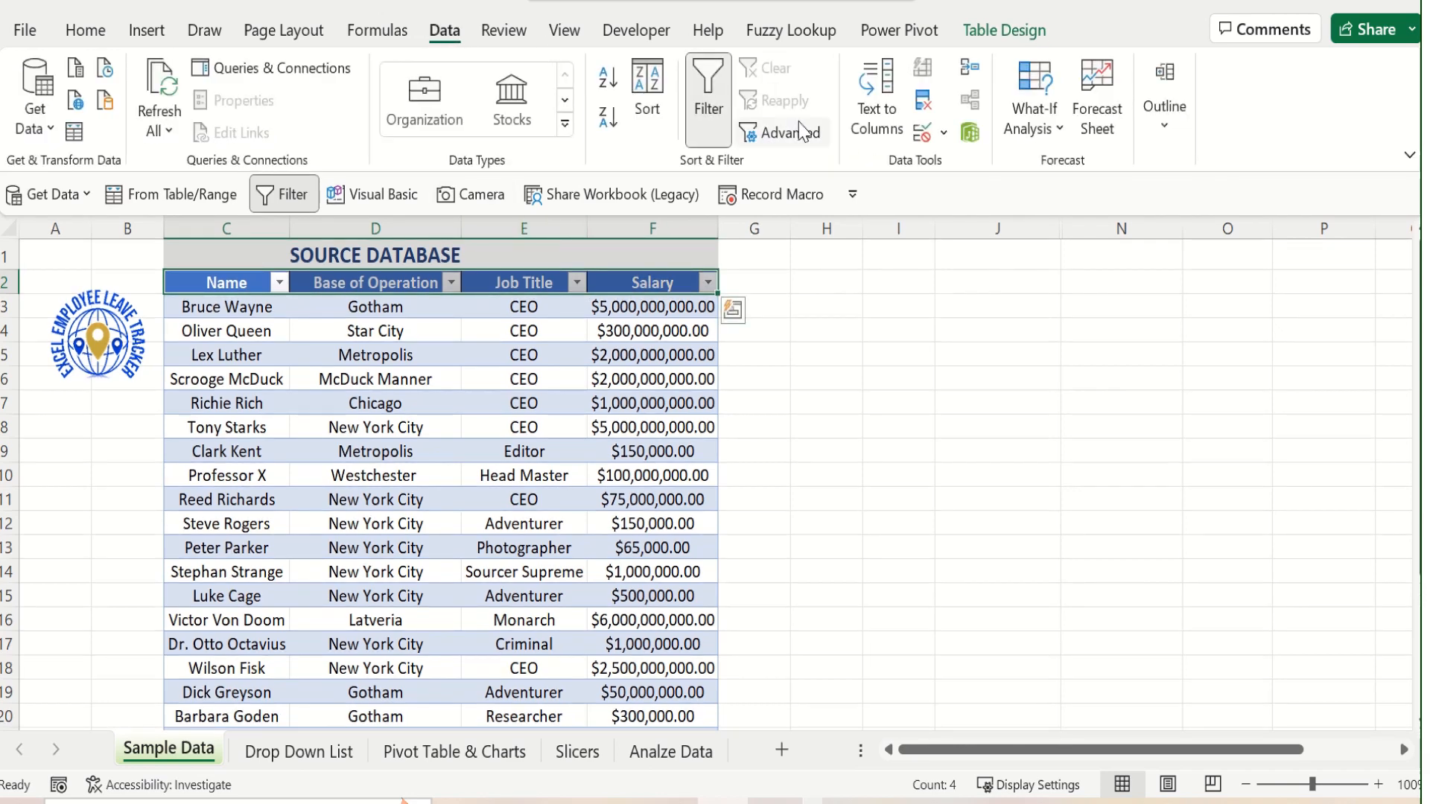
pyautogui.click(710, 101)
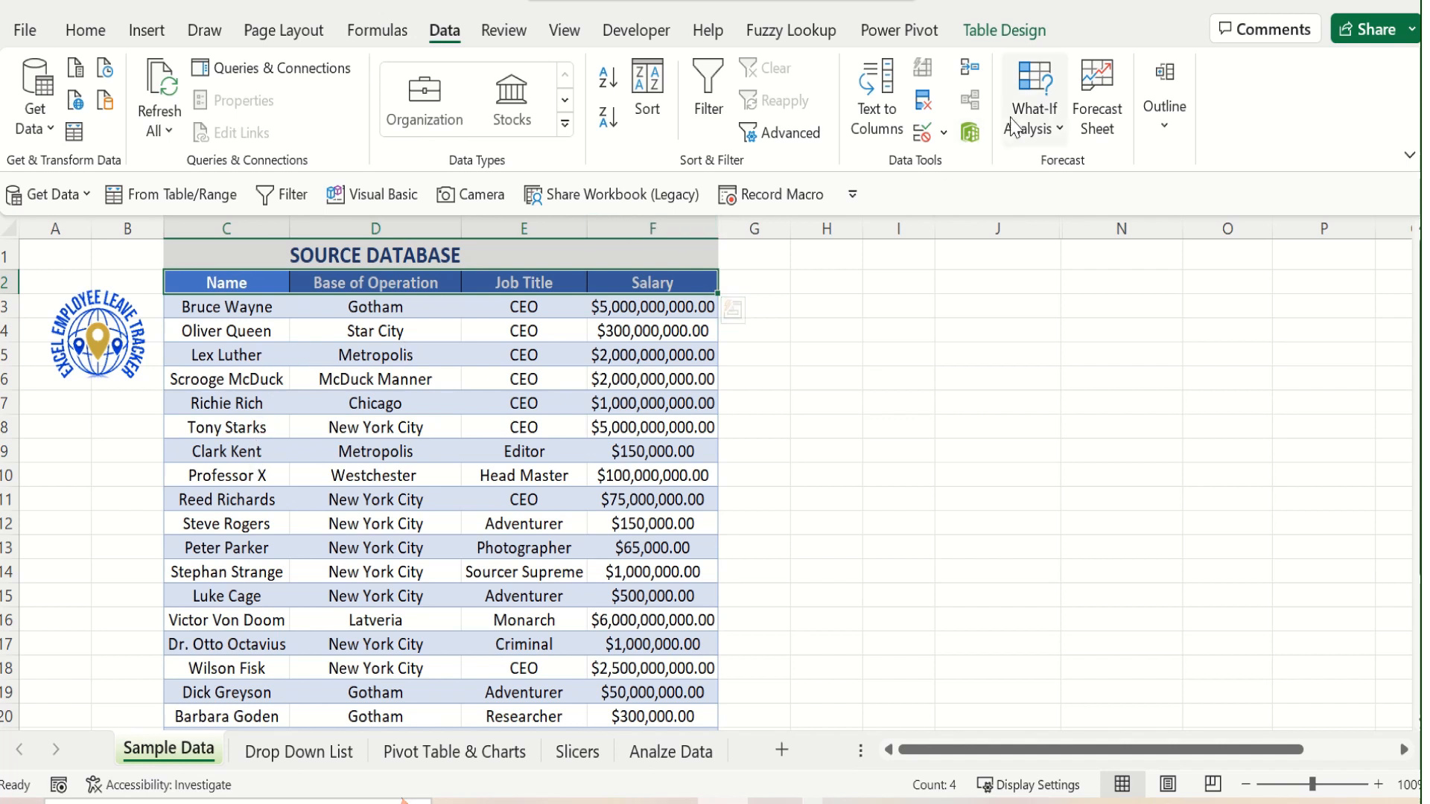
# Clear the table style from the source data table so it has no banded formatting
pyautogui.click(1011, 39)
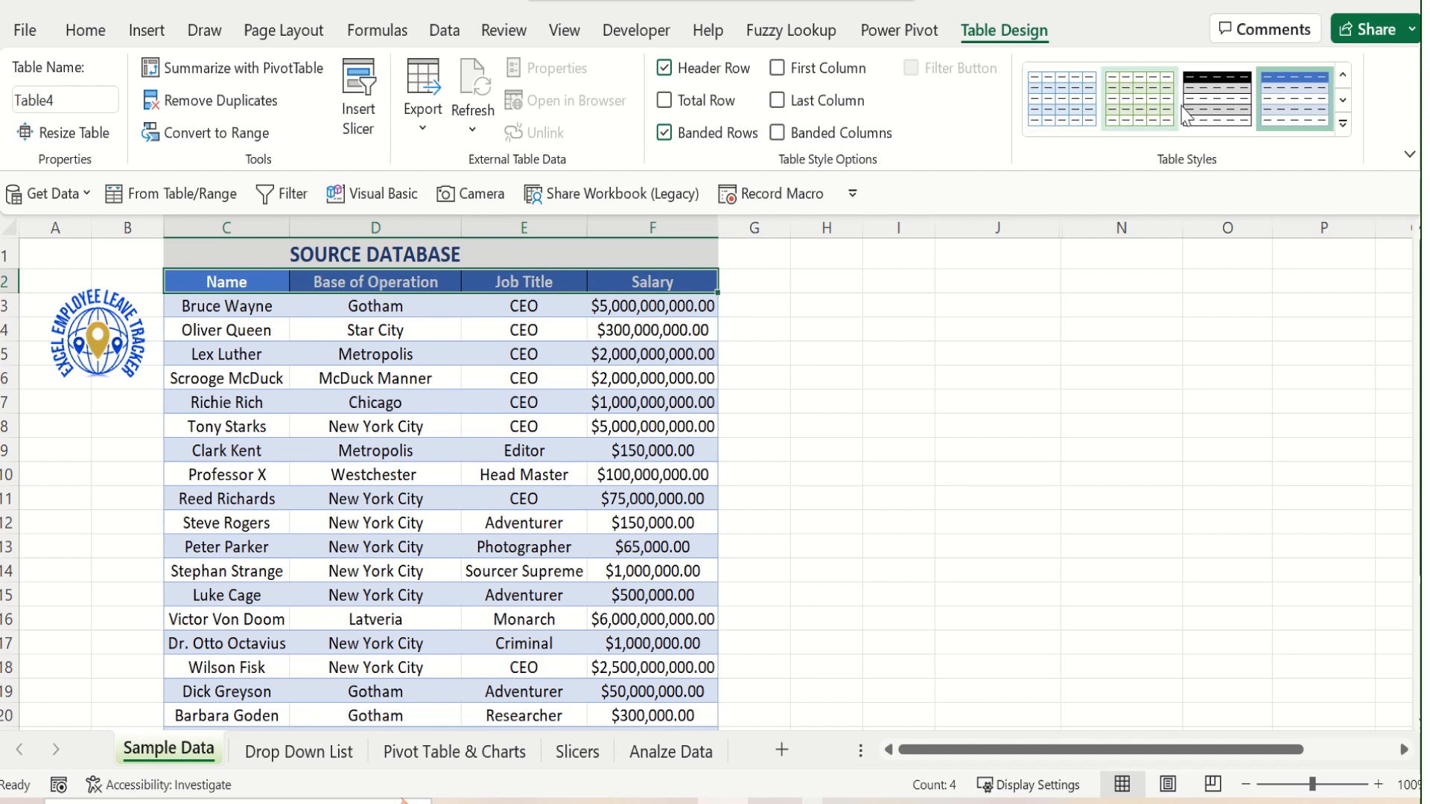
pyautogui.click(1344, 123)
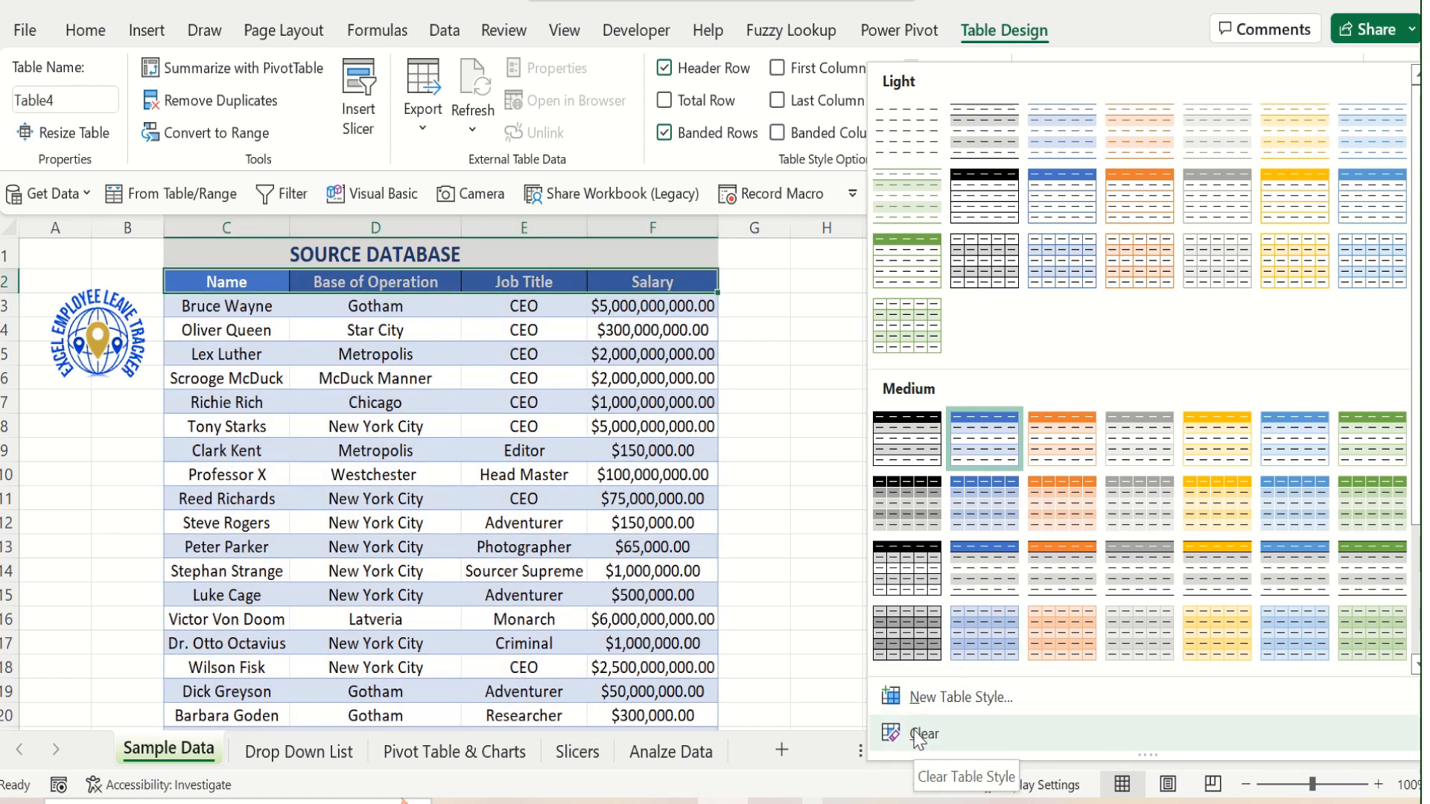
pyautogui.click(919, 734)
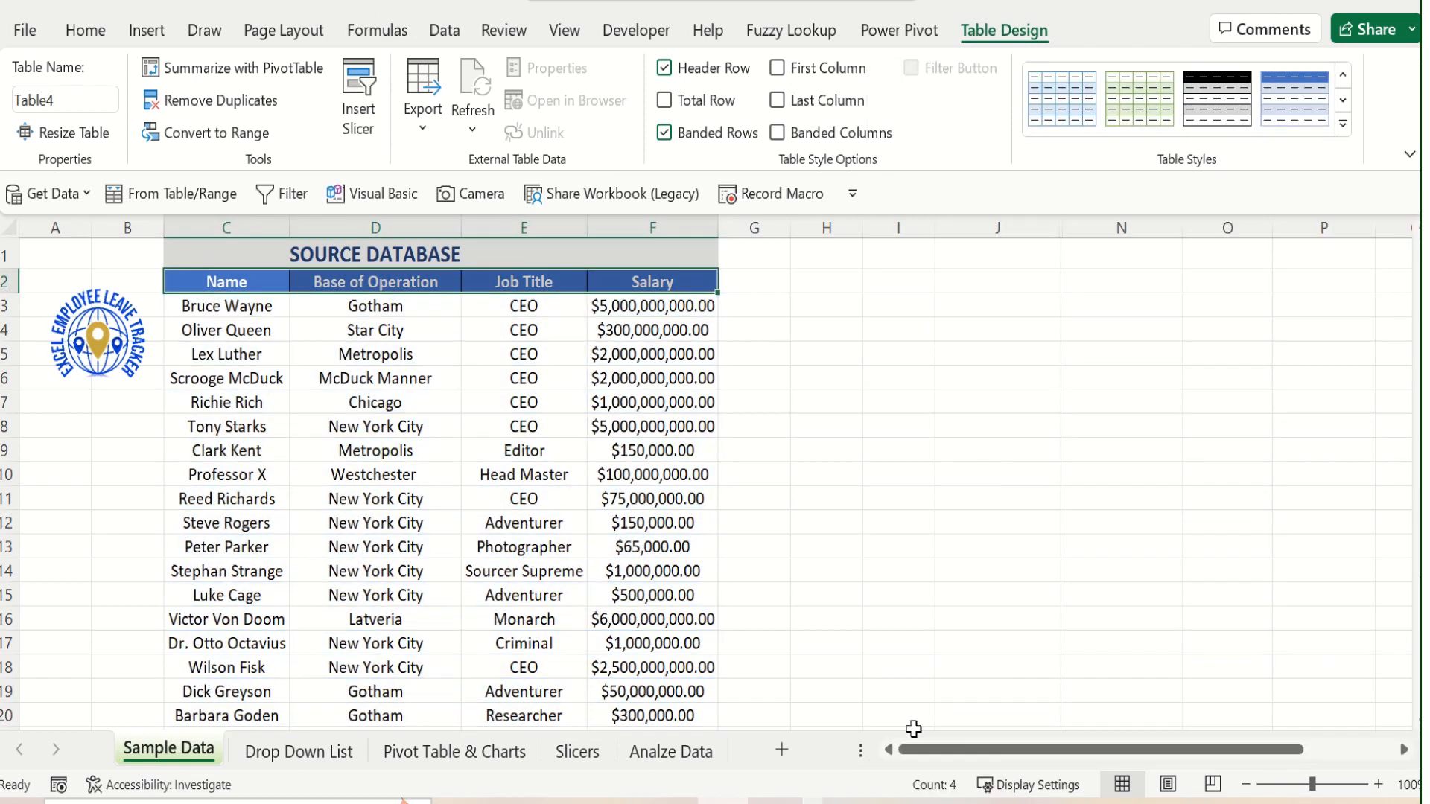
pyautogui.click(471, 456)
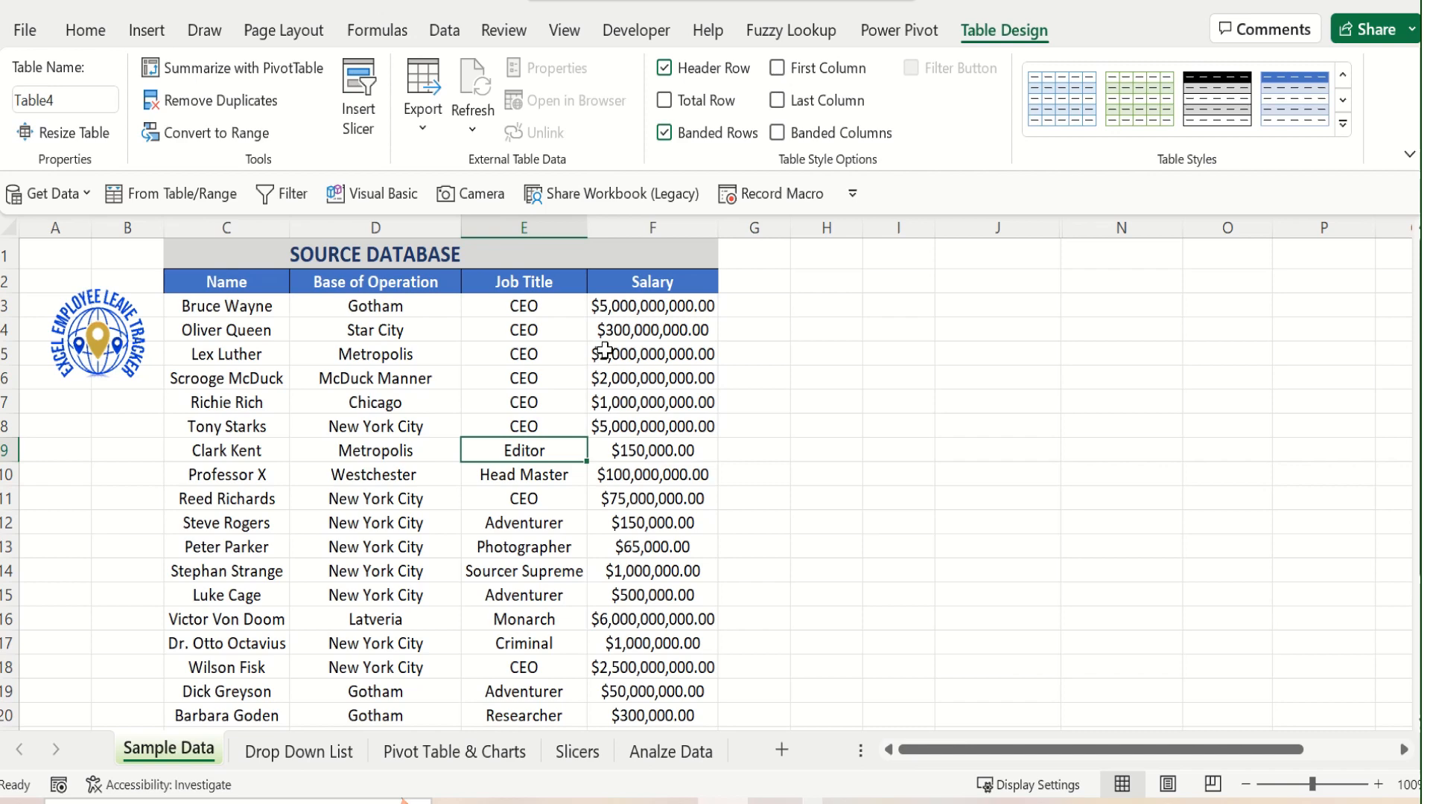
pyautogui.scroll(-2, 611, 342)
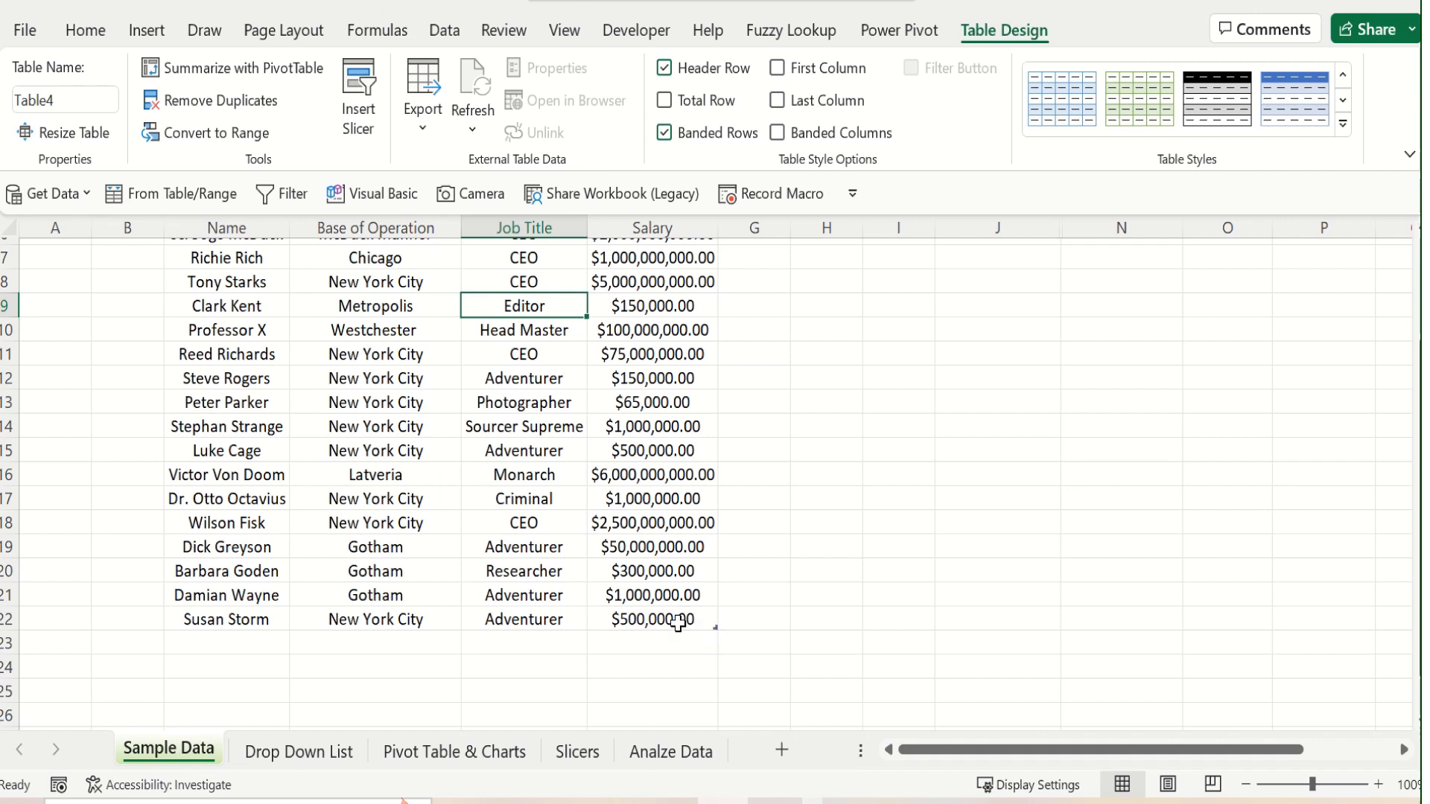
pyautogui.click(613, 546)
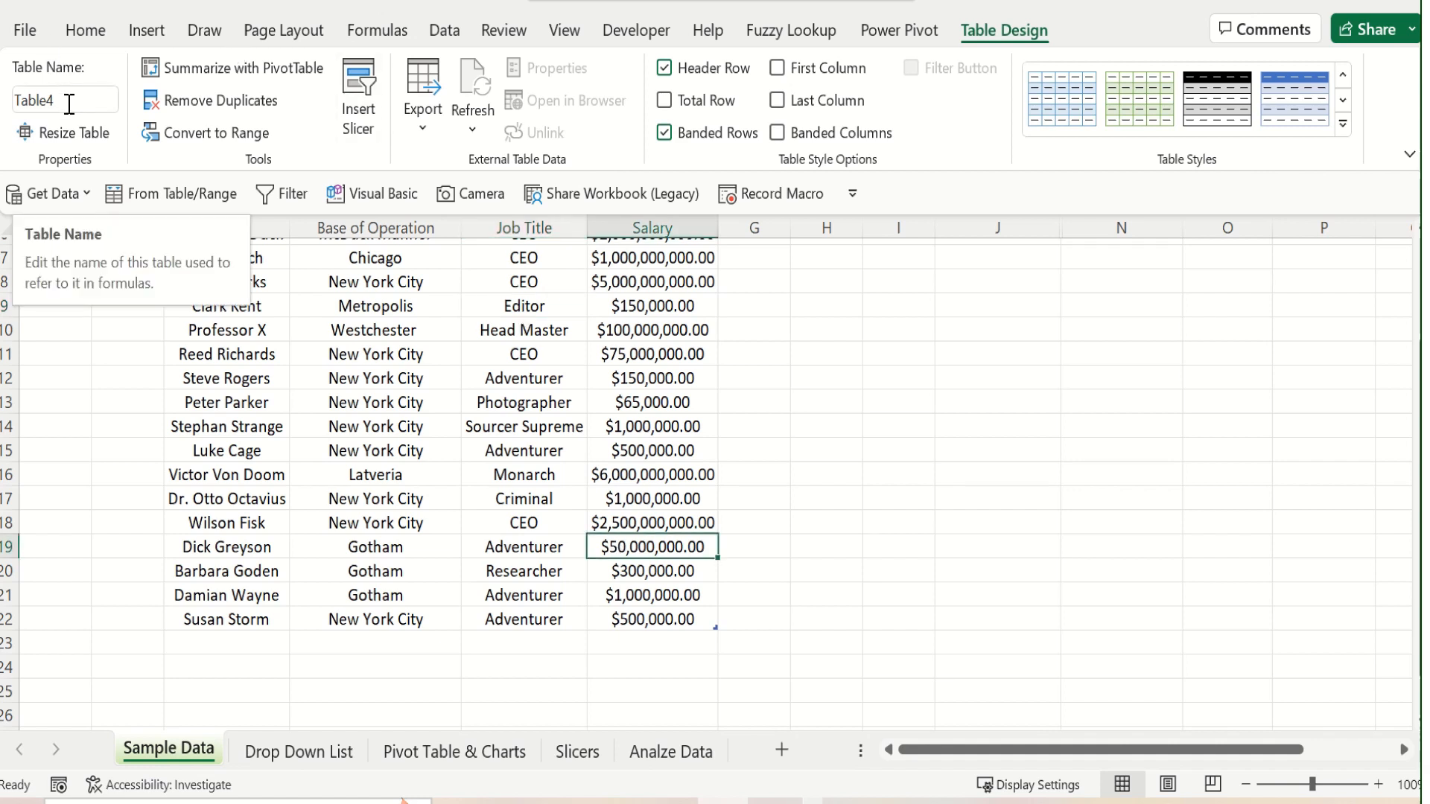
pyautogui.click(469, 527)
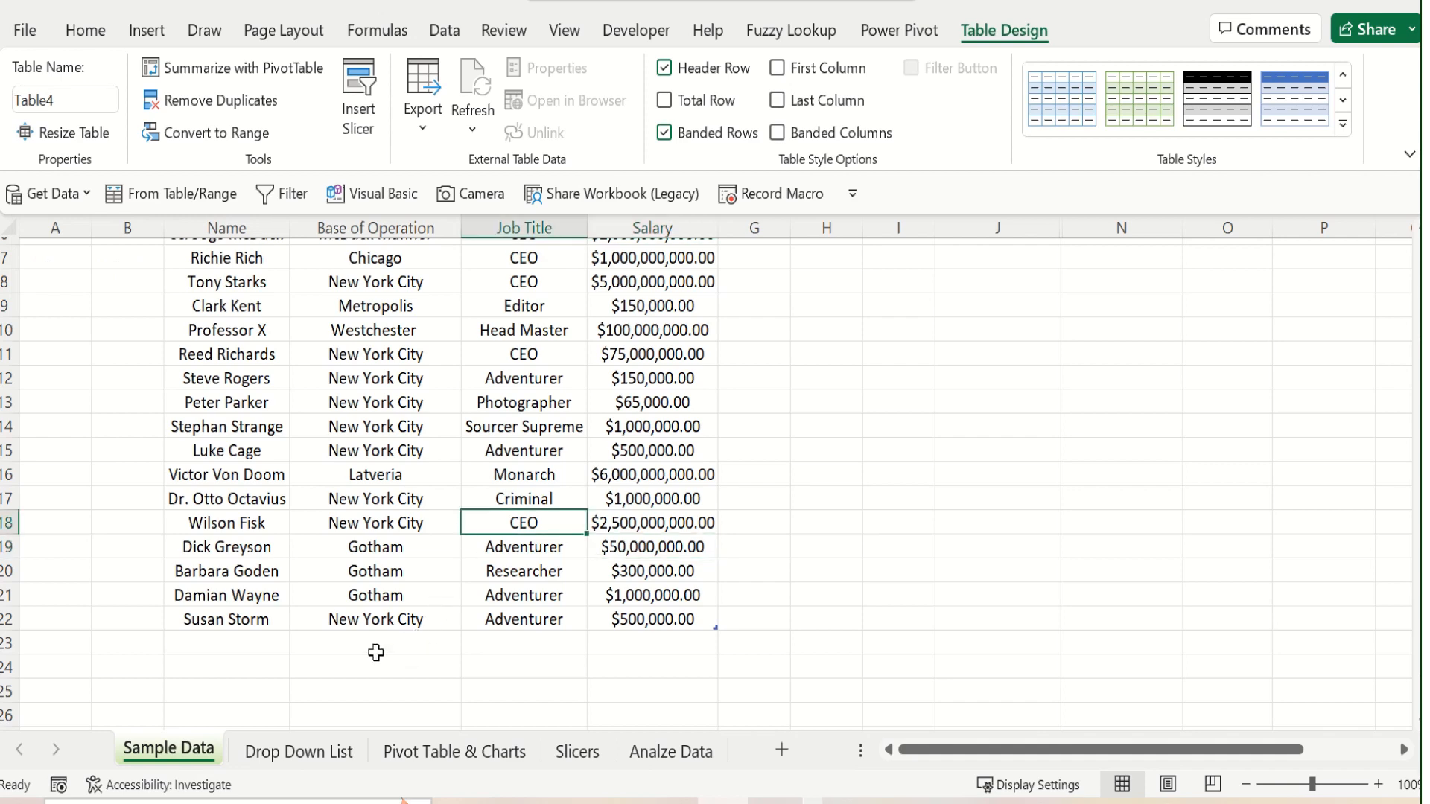
pyautogui.scroll(2, 313, 663)
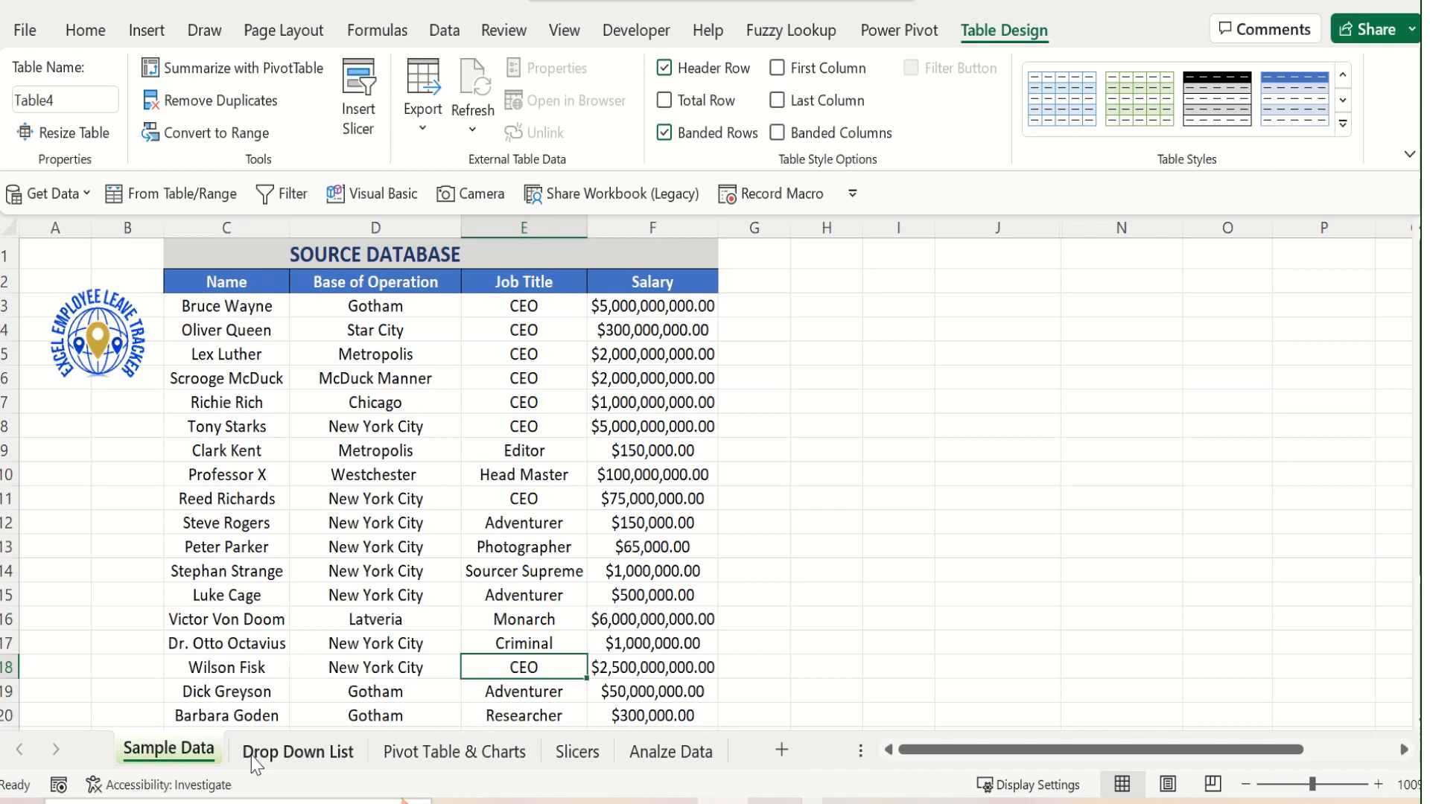
# Start a data validation rule for cell A2 of the Drop Down List sheet and set it to allow a List
pyautogui.click(282, 763)
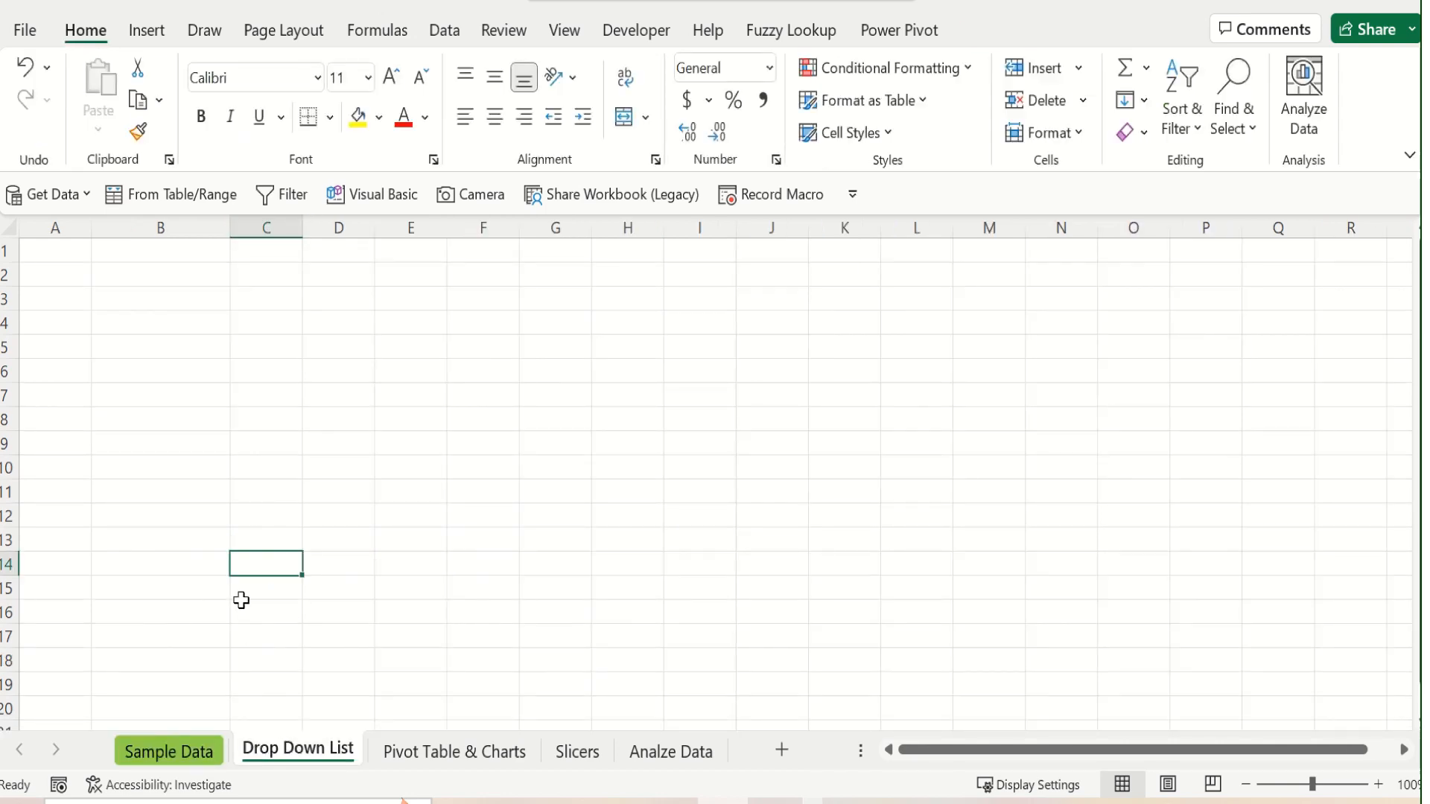
pyautogui.click(72, 275)
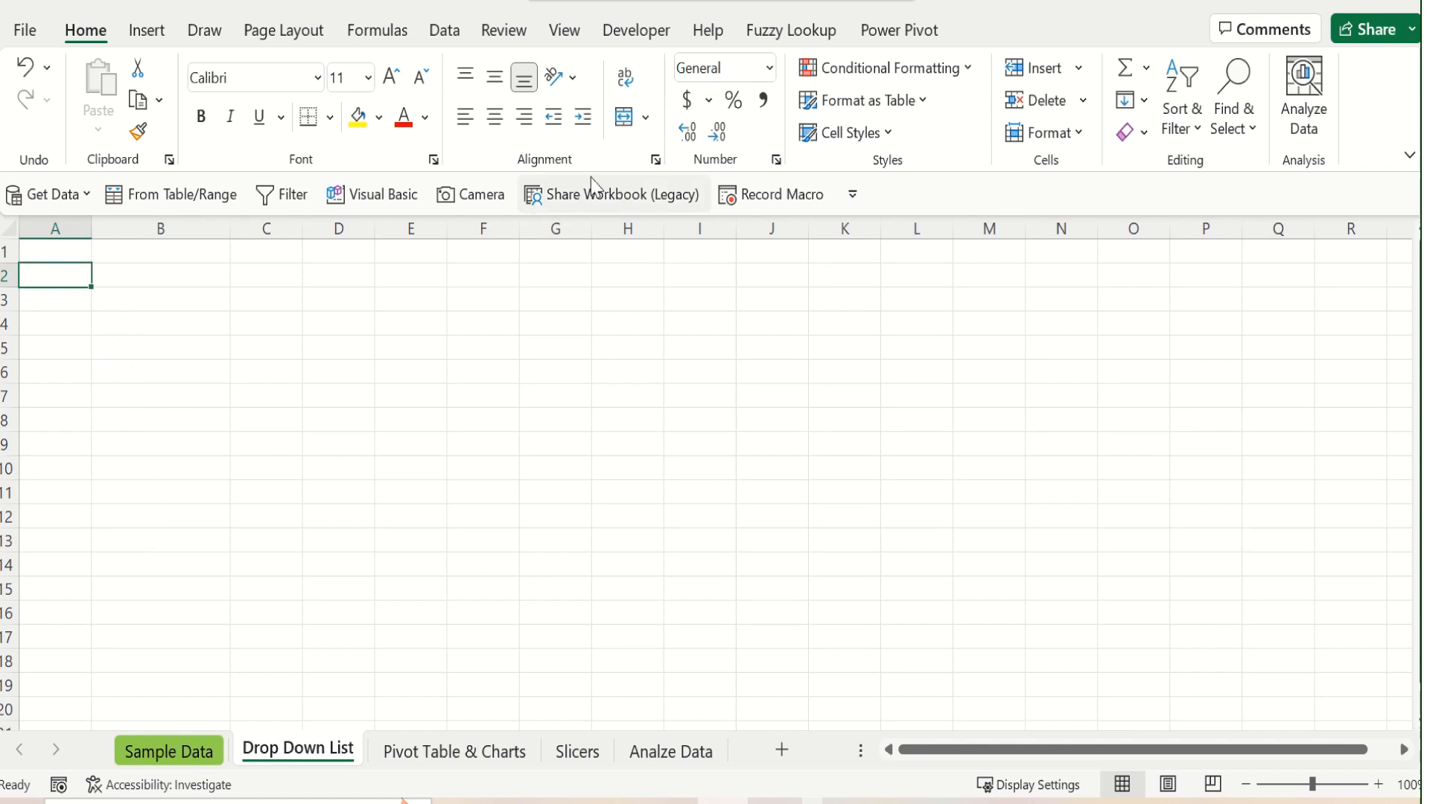
pyautogui.click(447, 34)
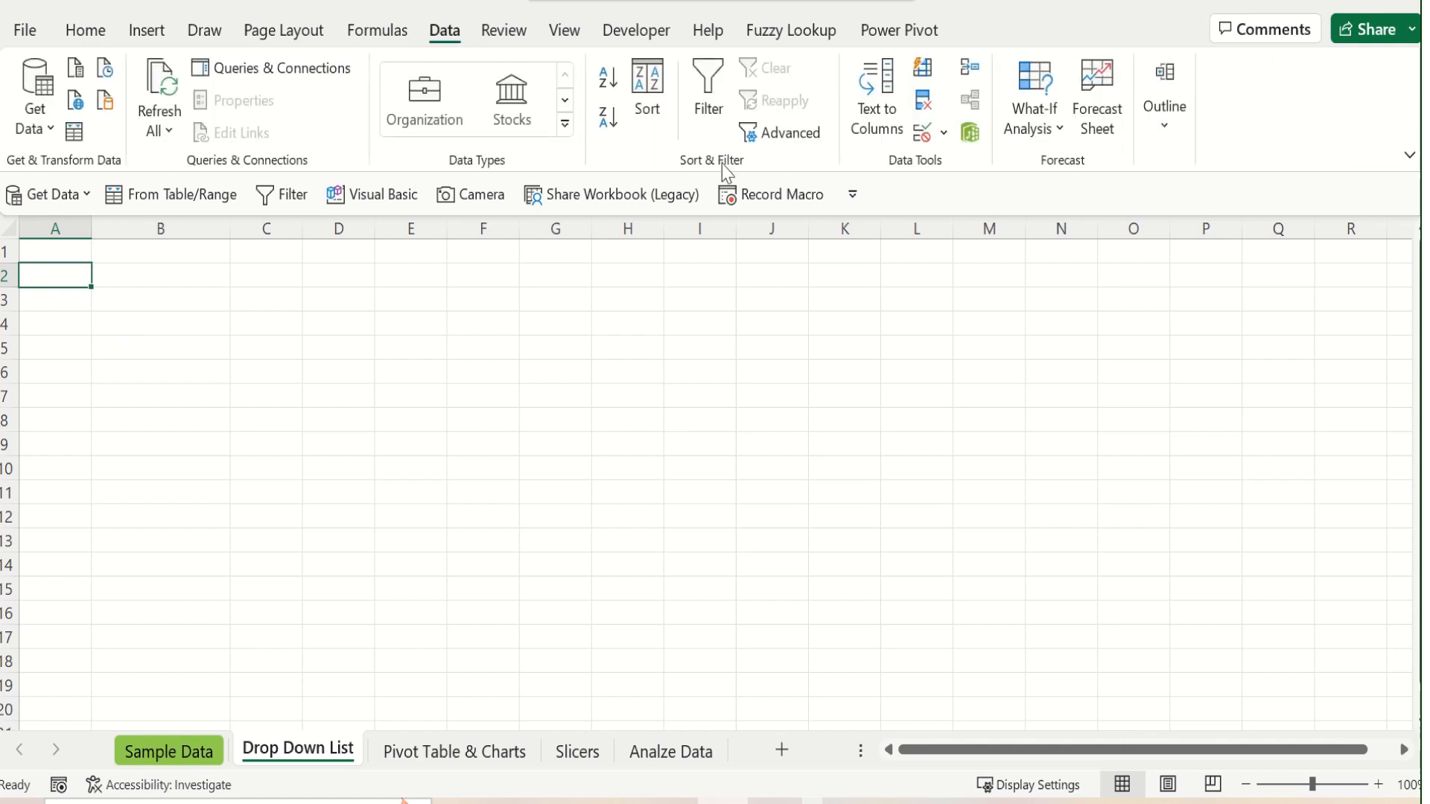
pyautogui.click(943, 133)
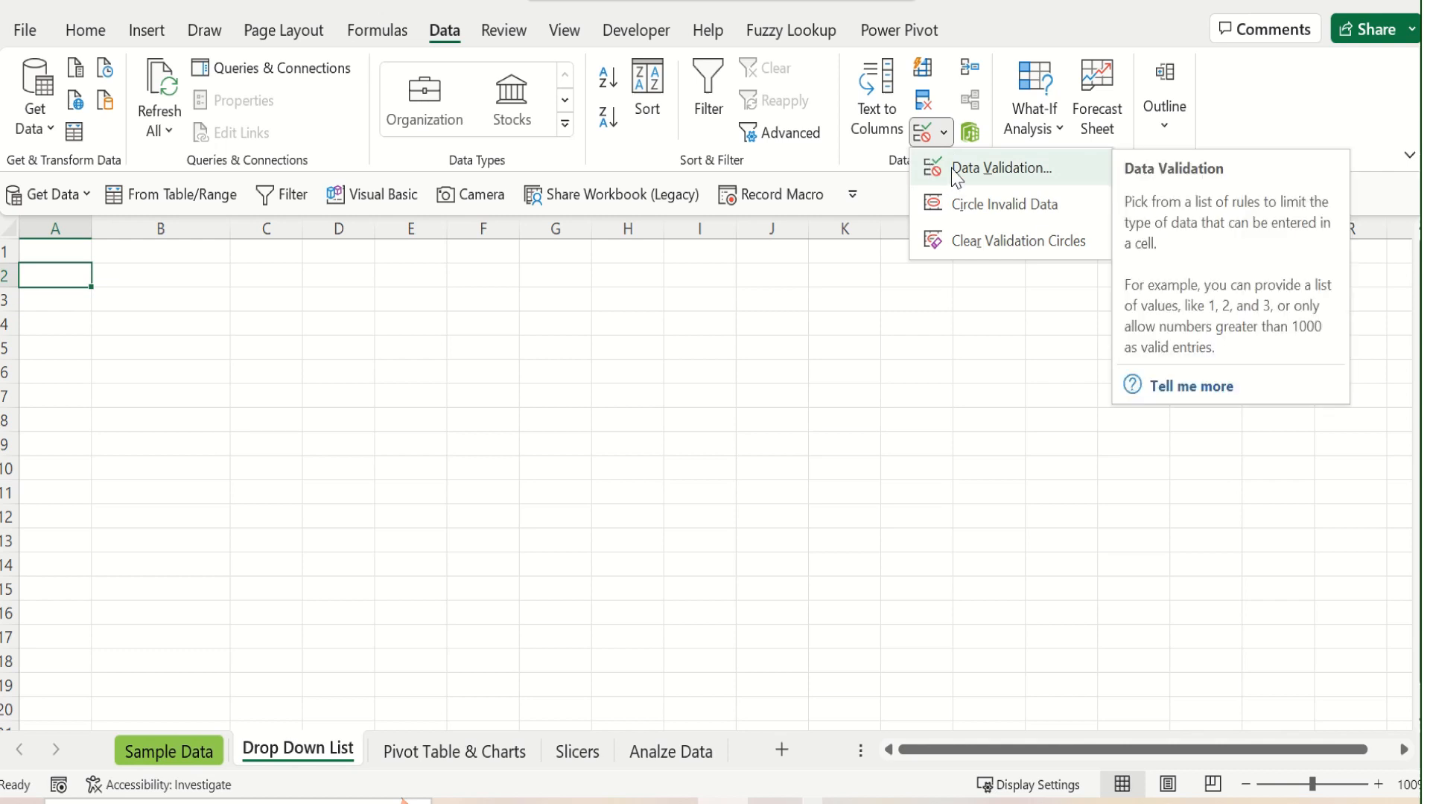
pyautogui.click(956, 174)
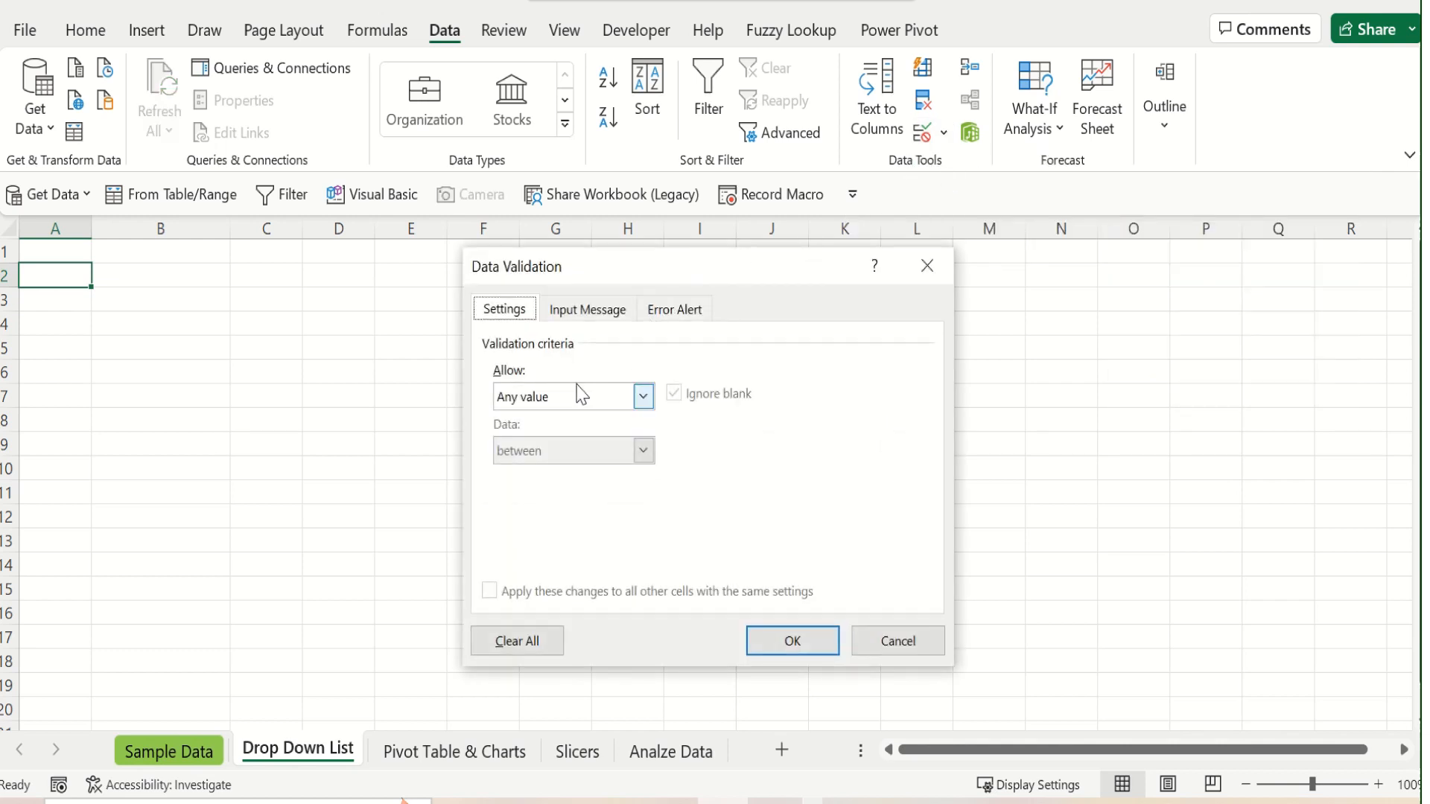
pyautogui.click(644, 402)
pyautogui.click(628, 475)
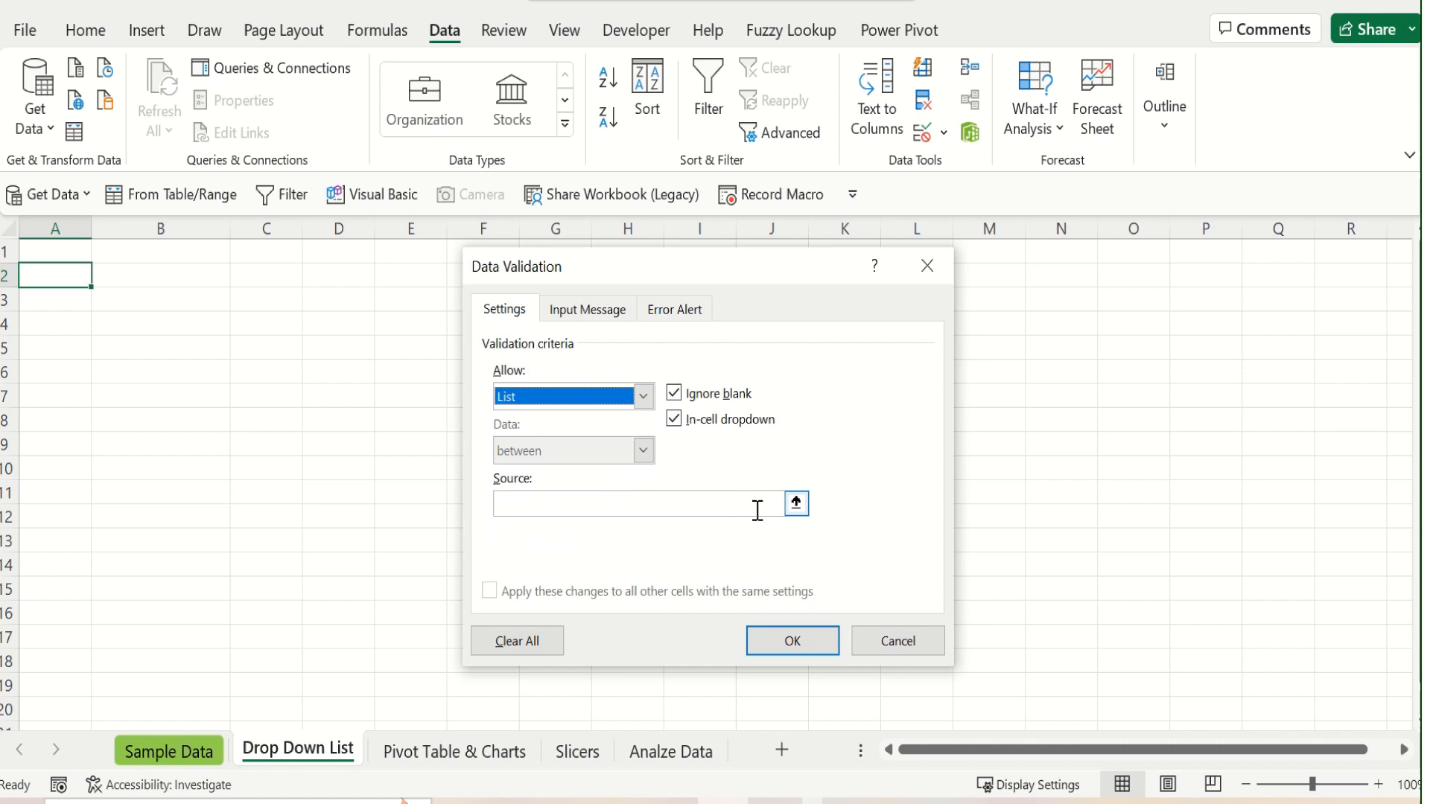
# Set the validation list's source to the names in C3:C22 of the Sample Data sheet
pyautogui.click(796, 511)
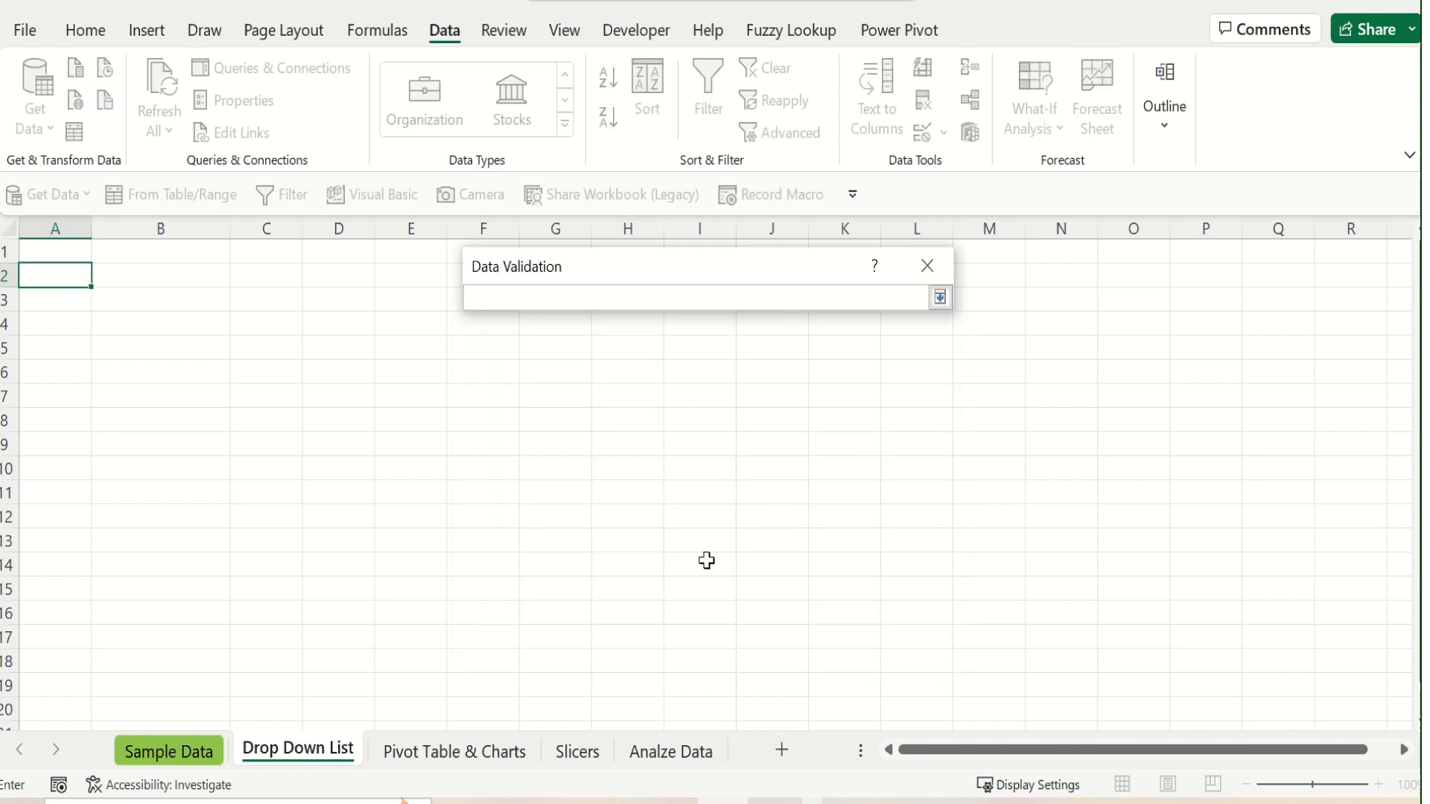
pyautogui.click(169, 749)
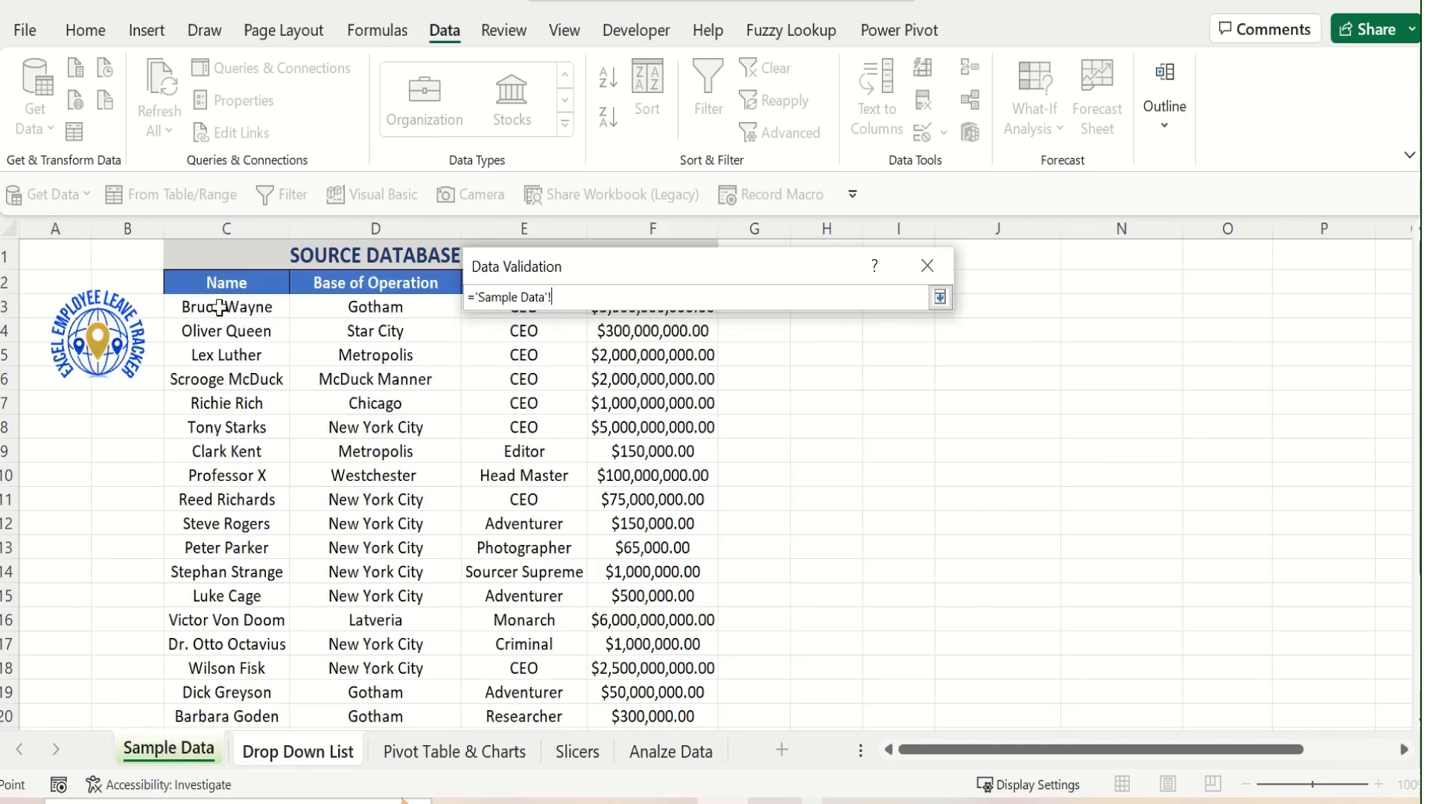
pyautogui.moveTo(216, 305); pyautogui.dragTo(212, 660)
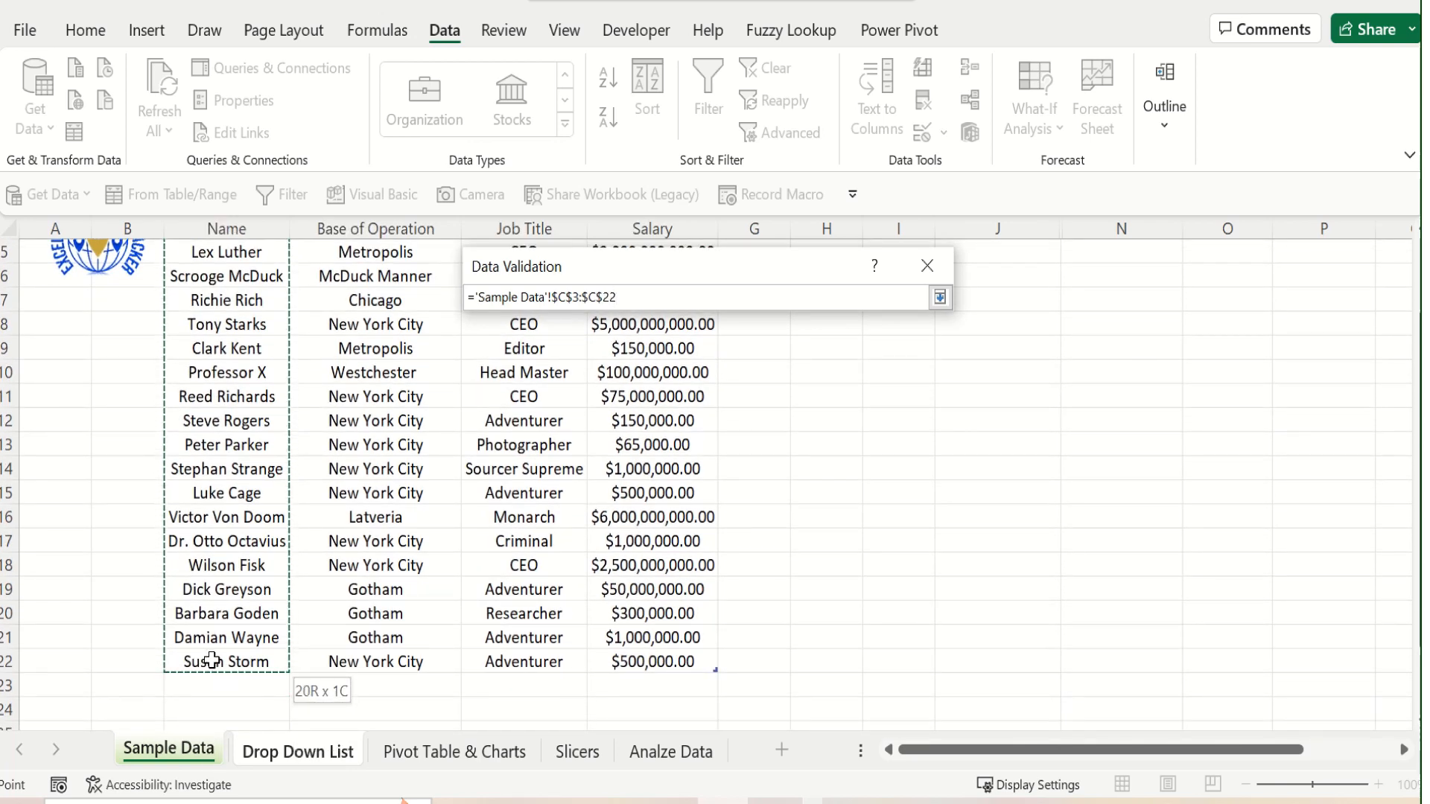
pyautogui.moveTo(212, 659); pyautogui.dragTo(212, 660)
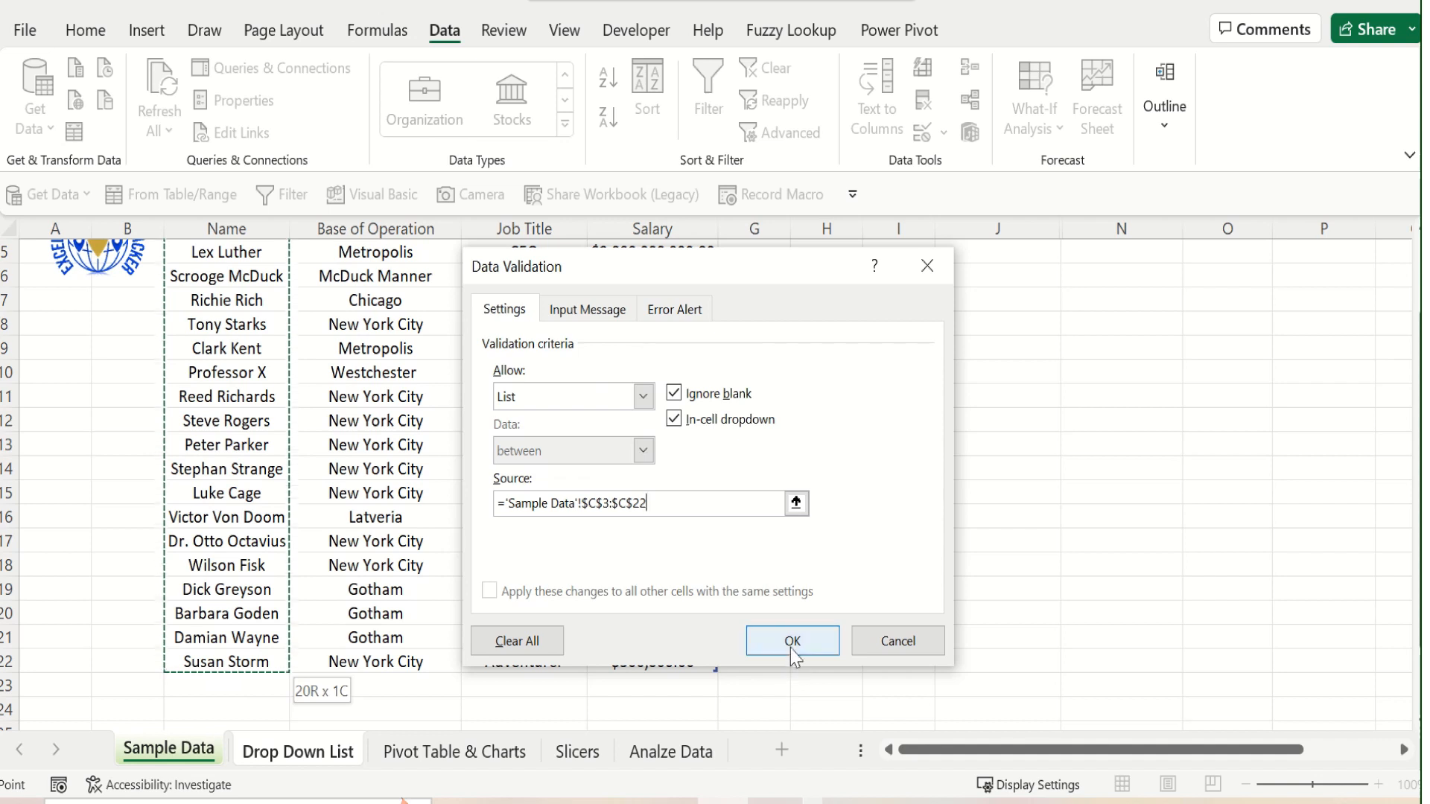
# Apply the list validation rule and choose Professor X from the drop-down list in cell A2 of the Drop Down List sheet
pyautogui.click(793, 645)
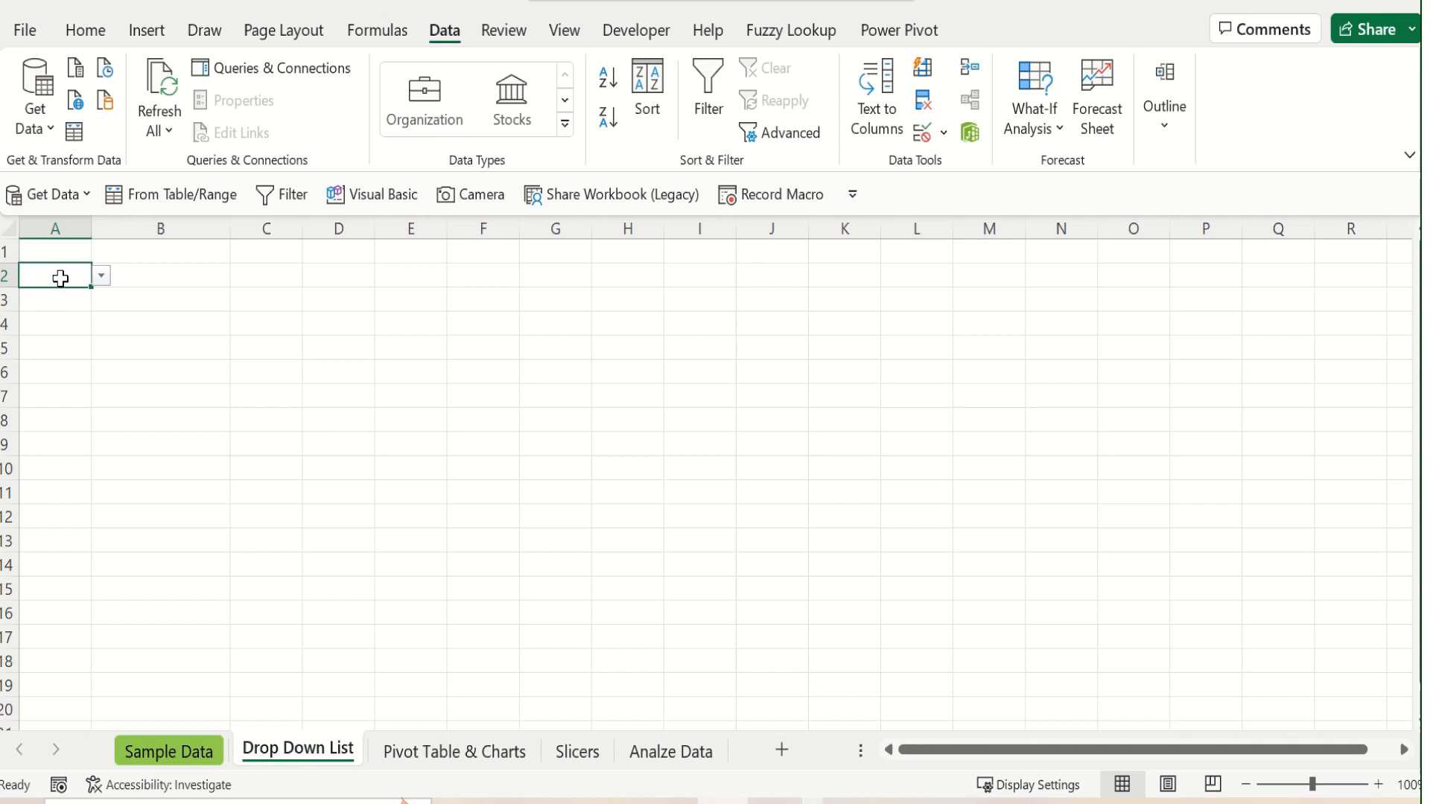
pyautogui.click(100, 277)
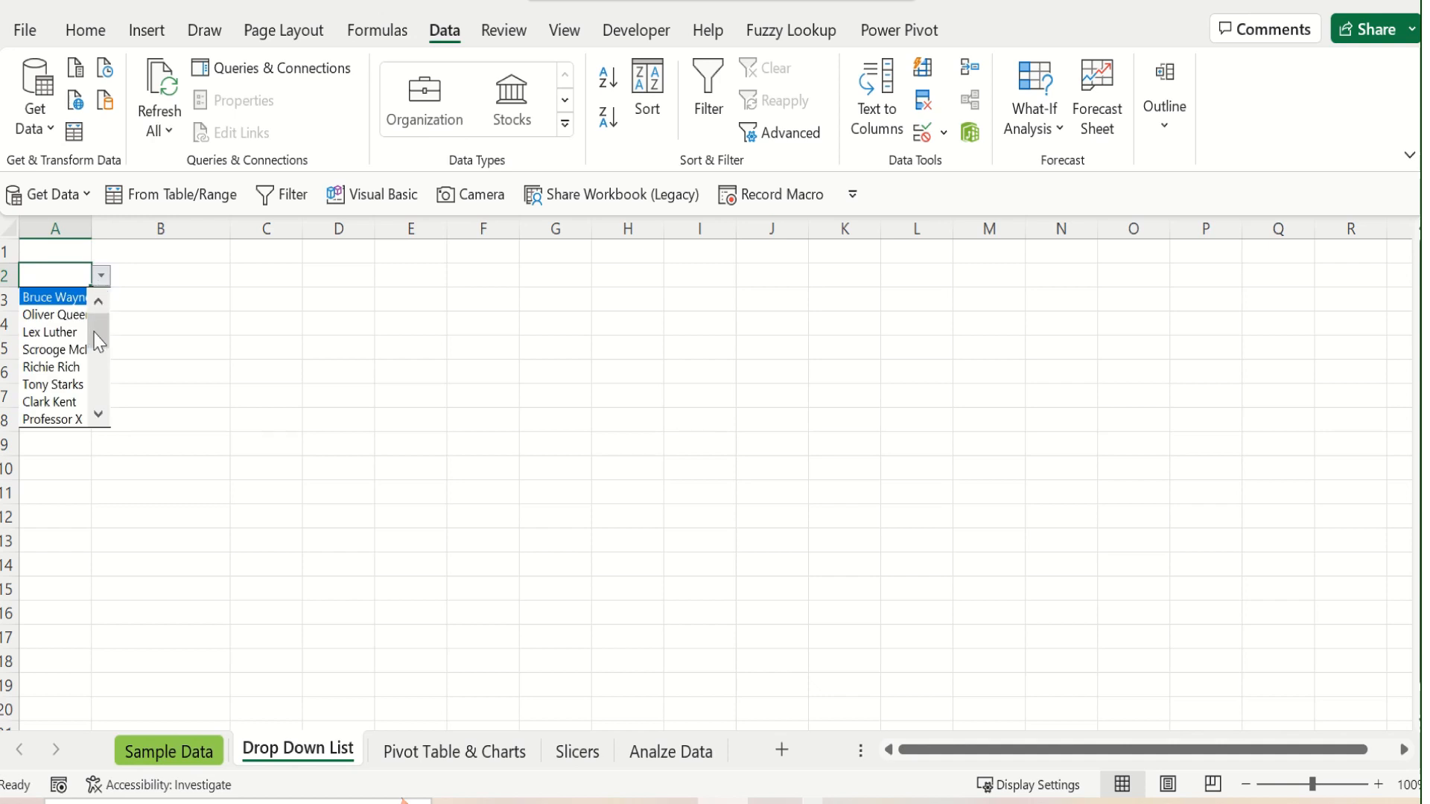
pyautogui.moveTo(97, 341); pyautogui.dragTo(97, 345)
pyautogui.click(72, 343)
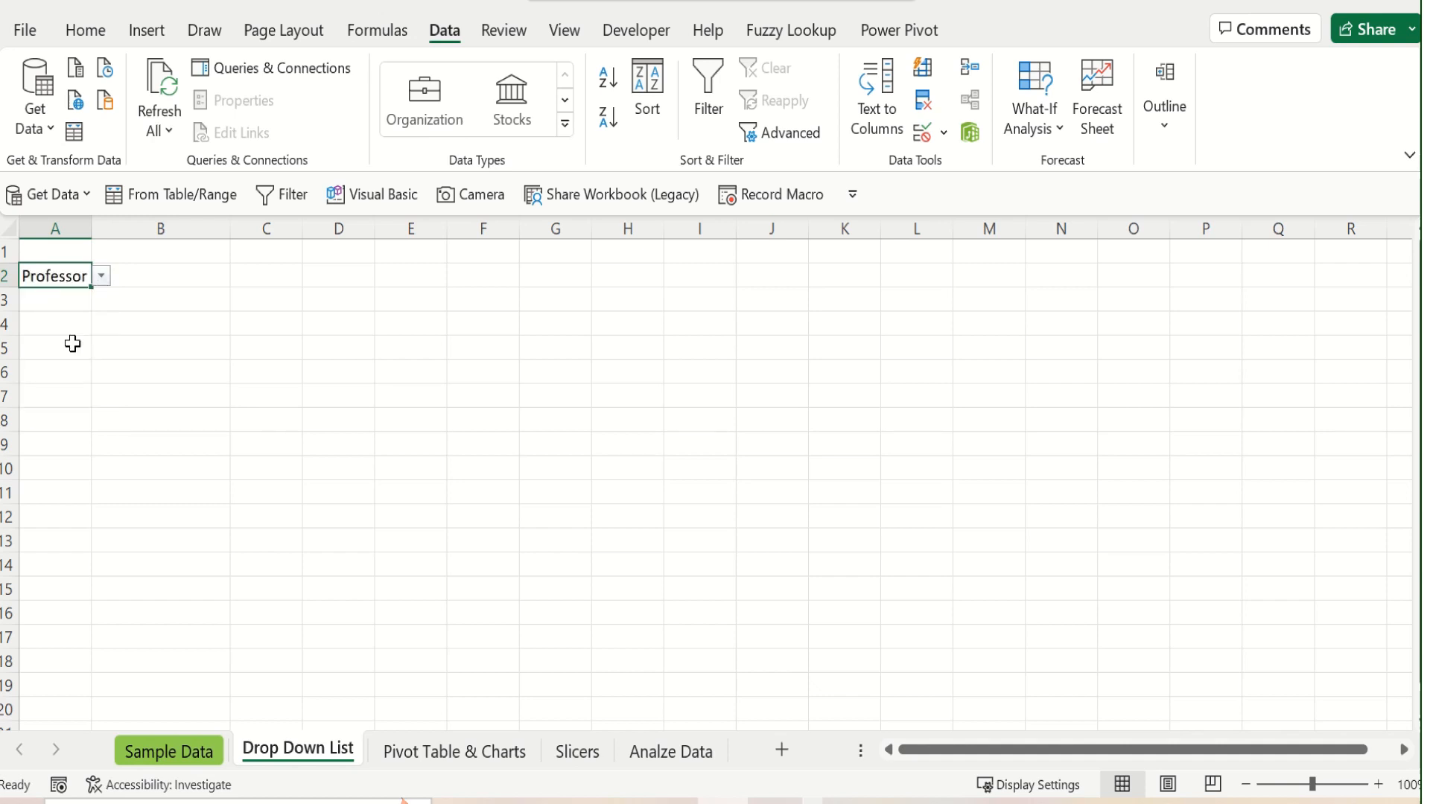
# Widen column A so full names fit, and change the choice in A2's drop-down list to Reed Richards
pyautogui.moveTo(91, 230); pyautogui.dragTo(126, 233)
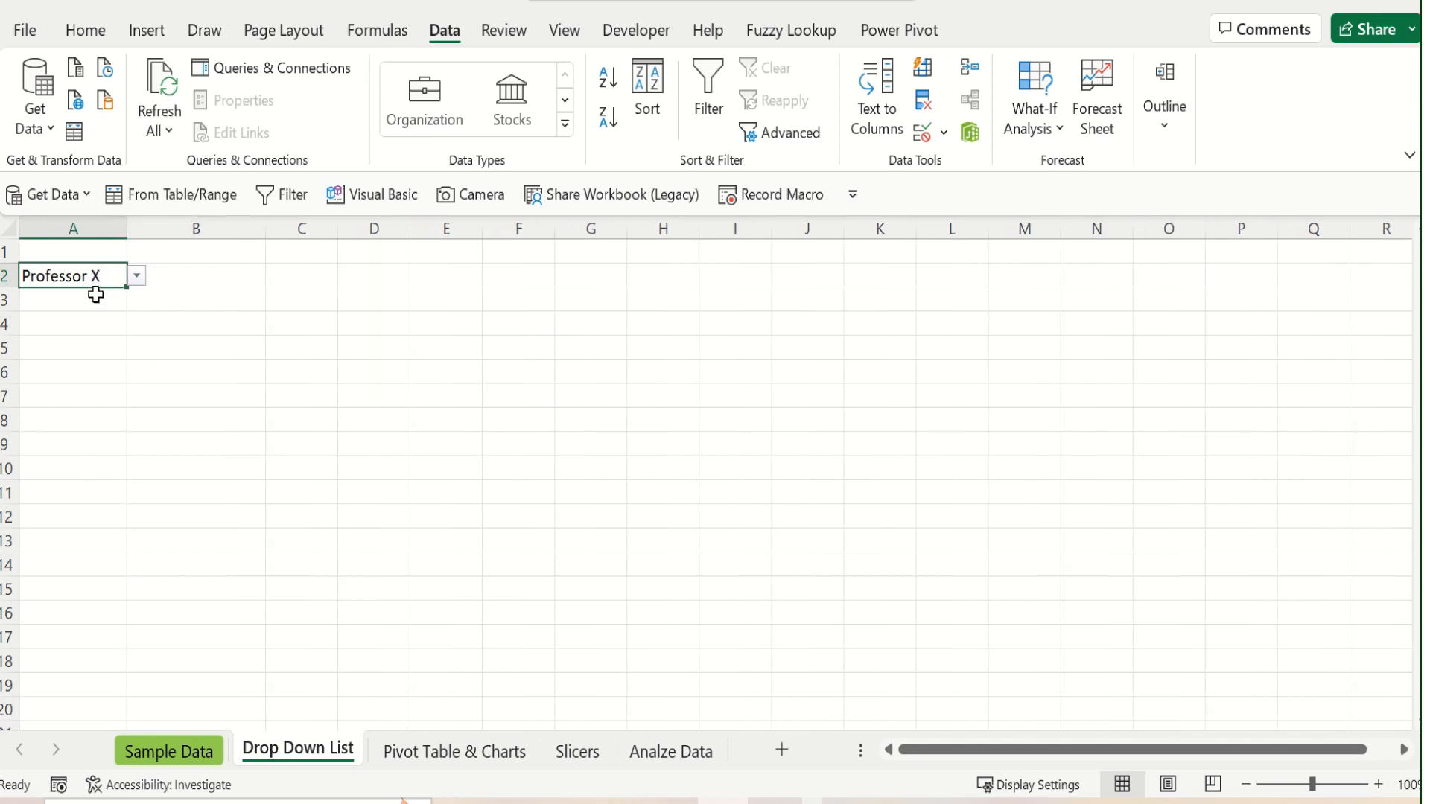
pyautogui.click(137, 277)
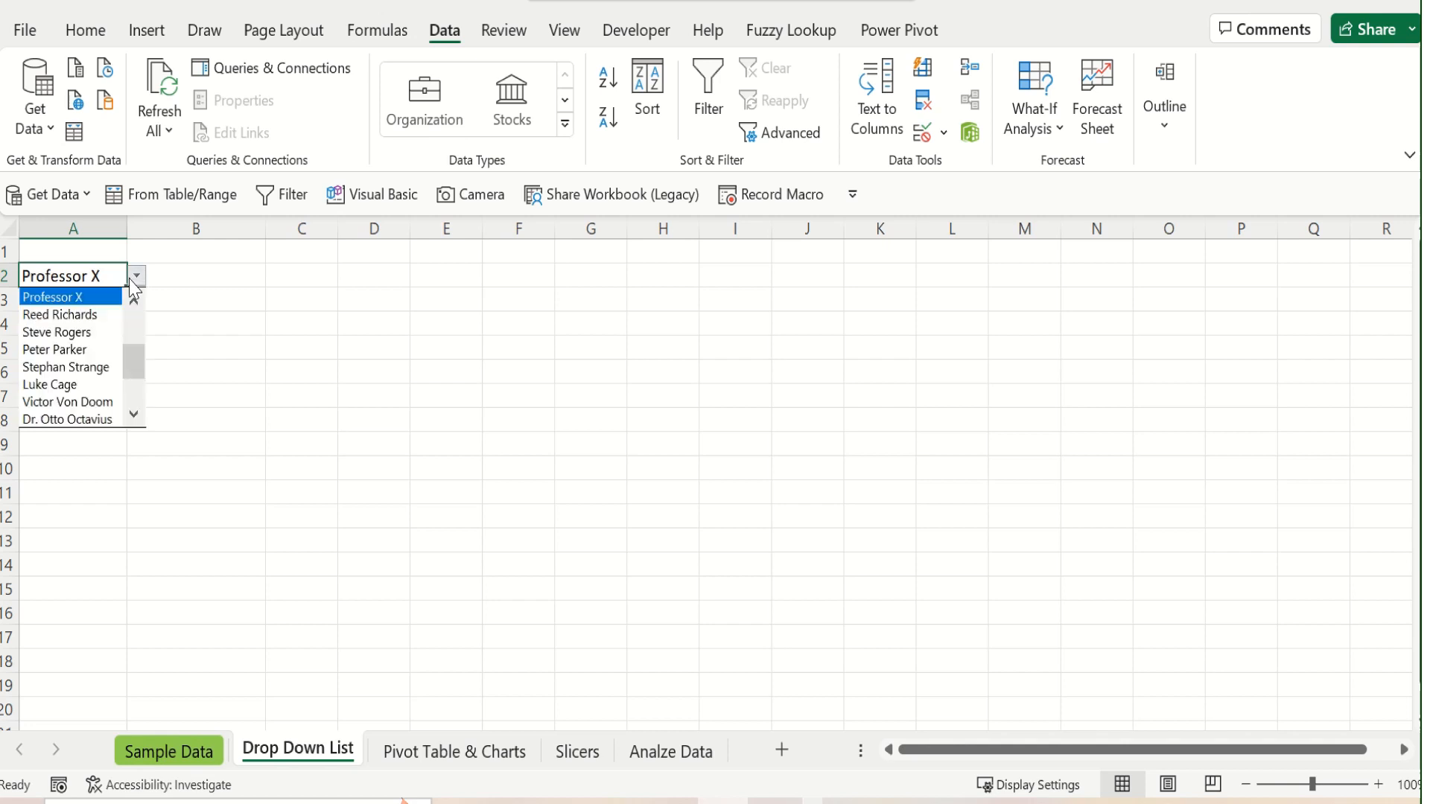
pyautogui.click(121, 315)
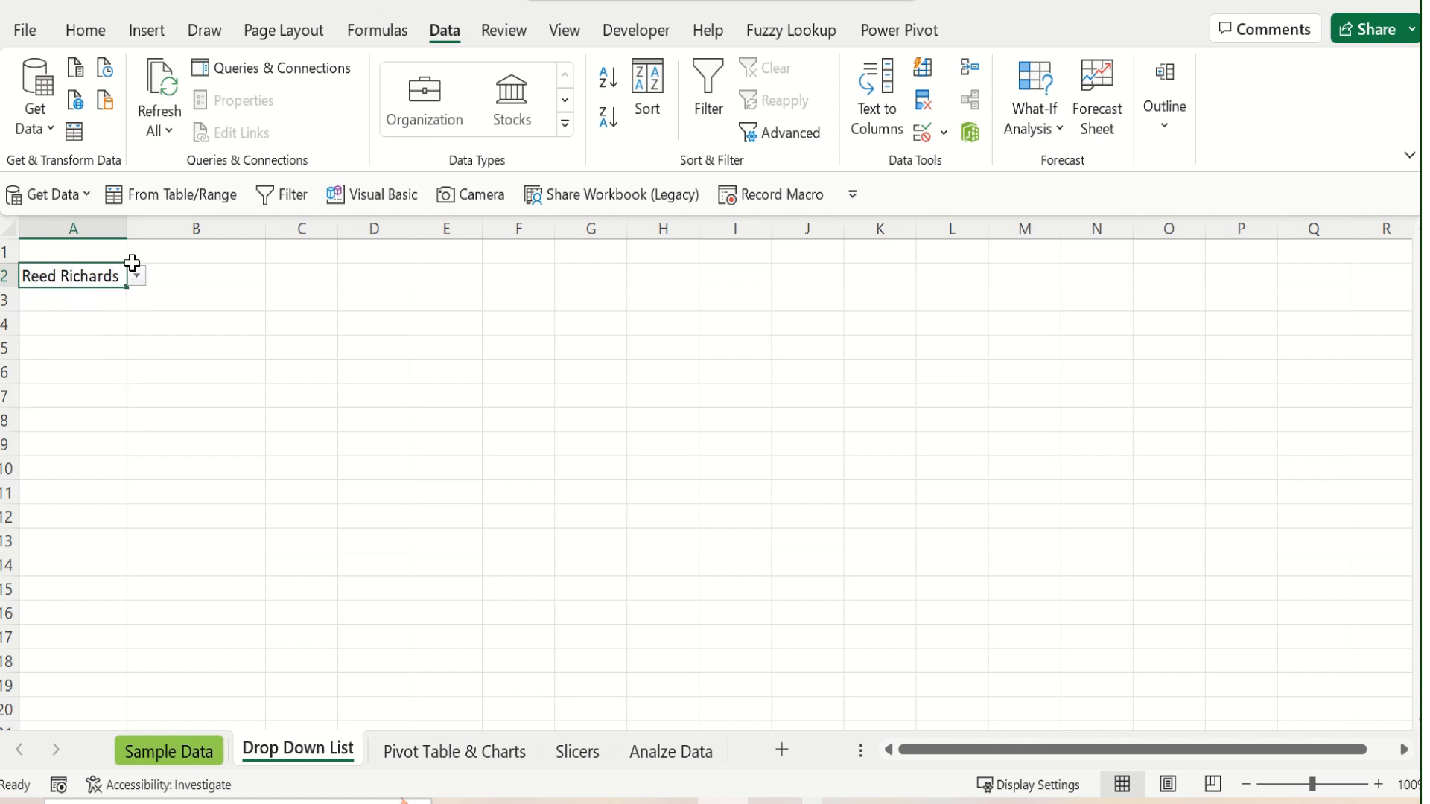
# Copy cell A2 and paste only its validation into cells A3:A10 with Paste Special
pyautogui.rightClick(89, 274)
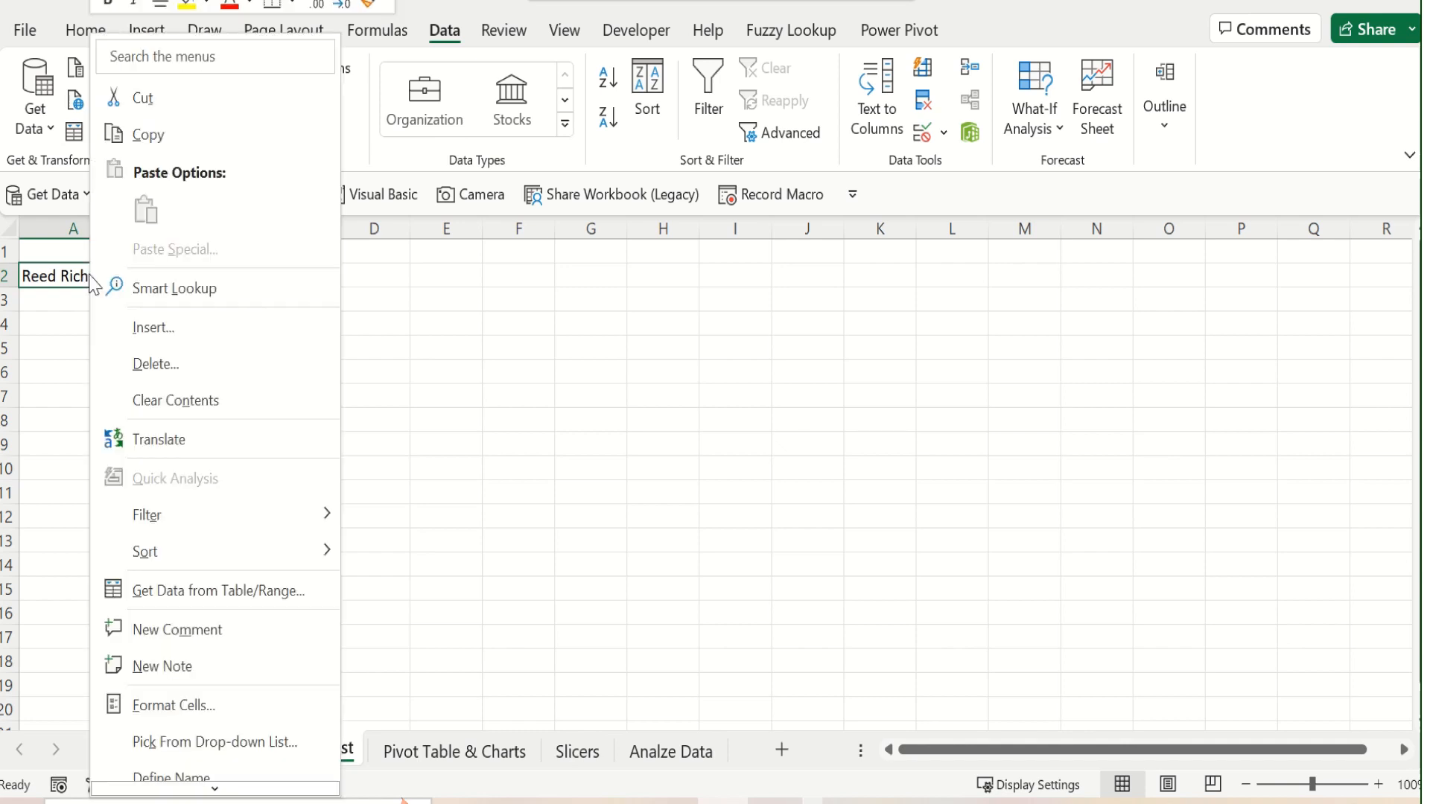
pyautogui.click(186, 146)
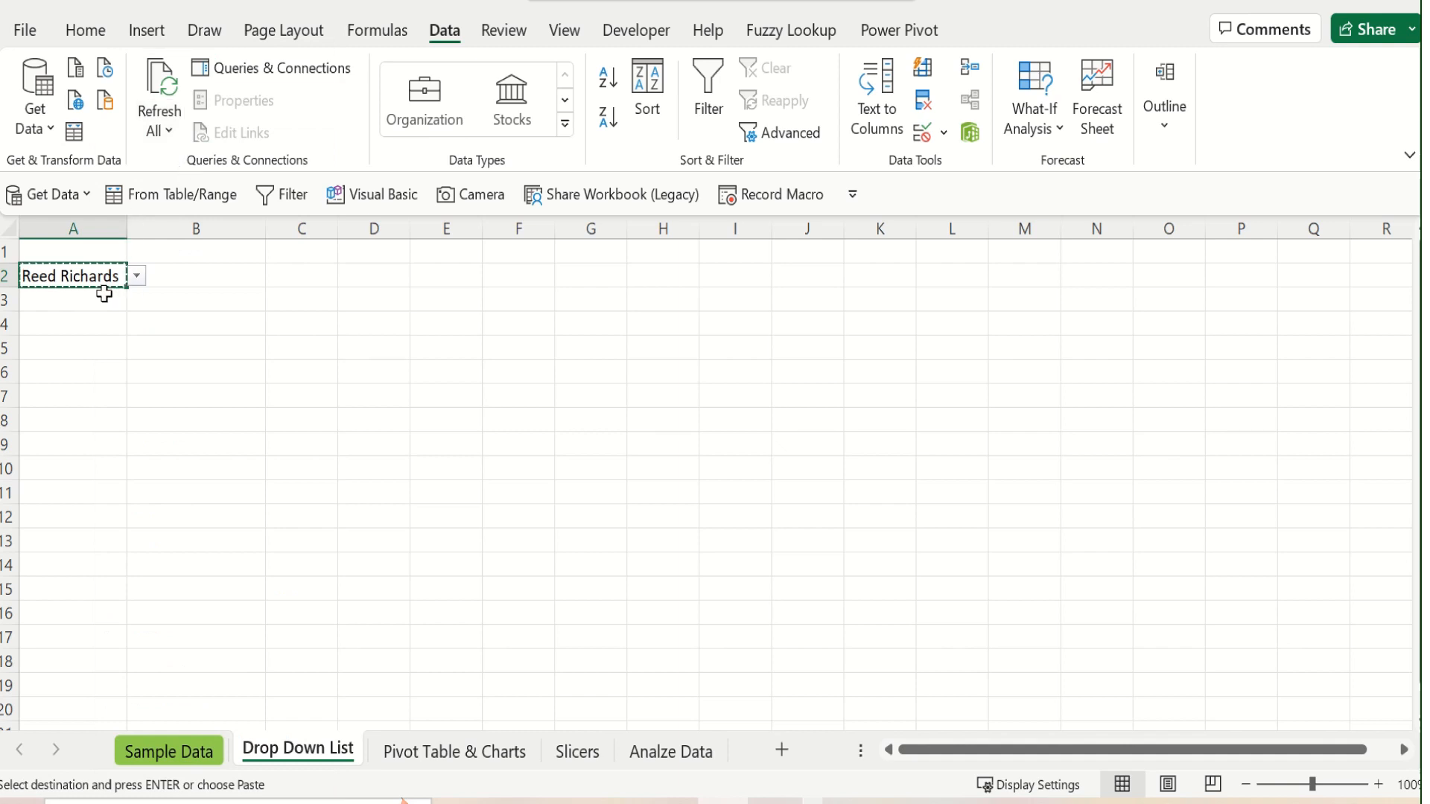
pyautogui.moveTo(99, 299); pyautogui.dragTo(69, 477)
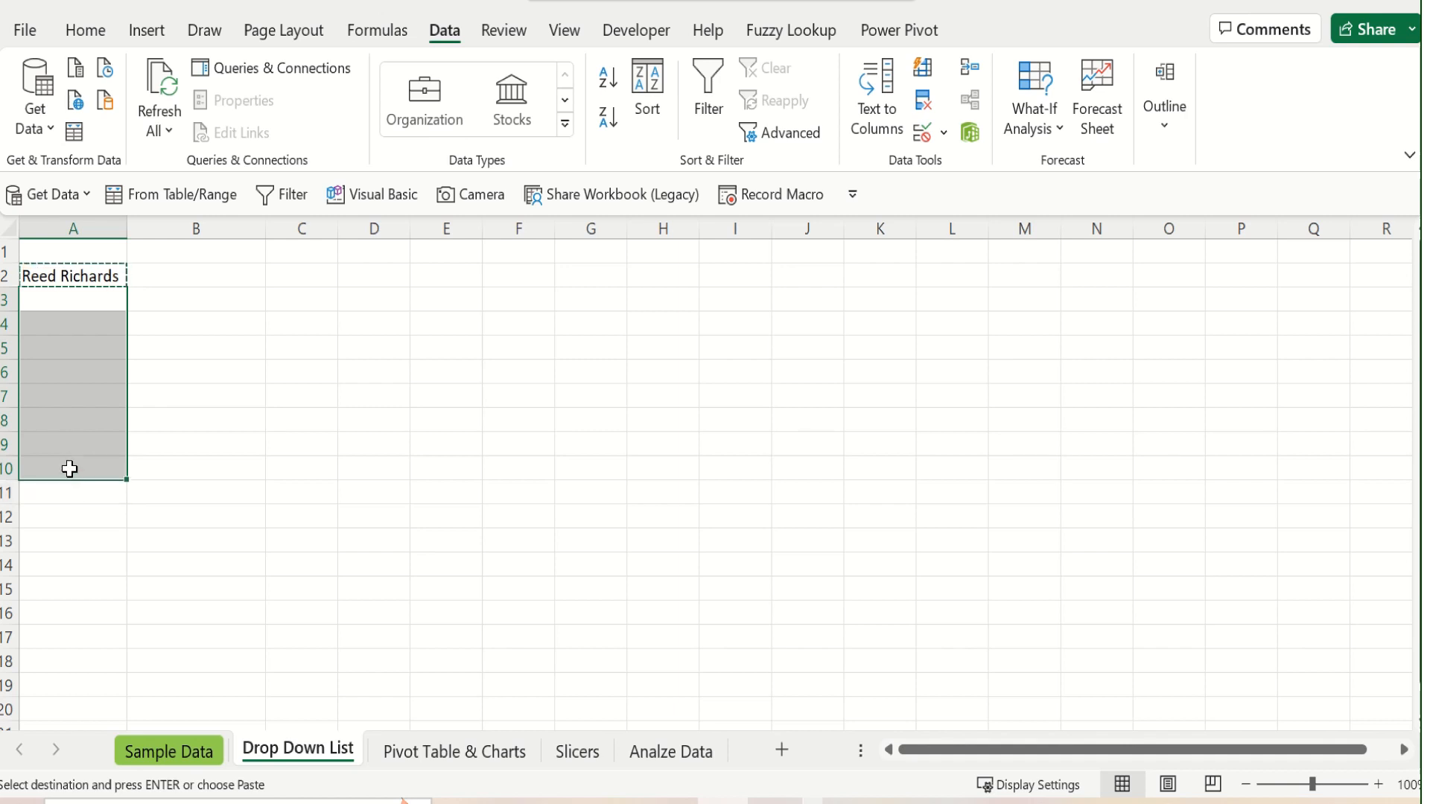
pyautogui.rightClick(69, 469)
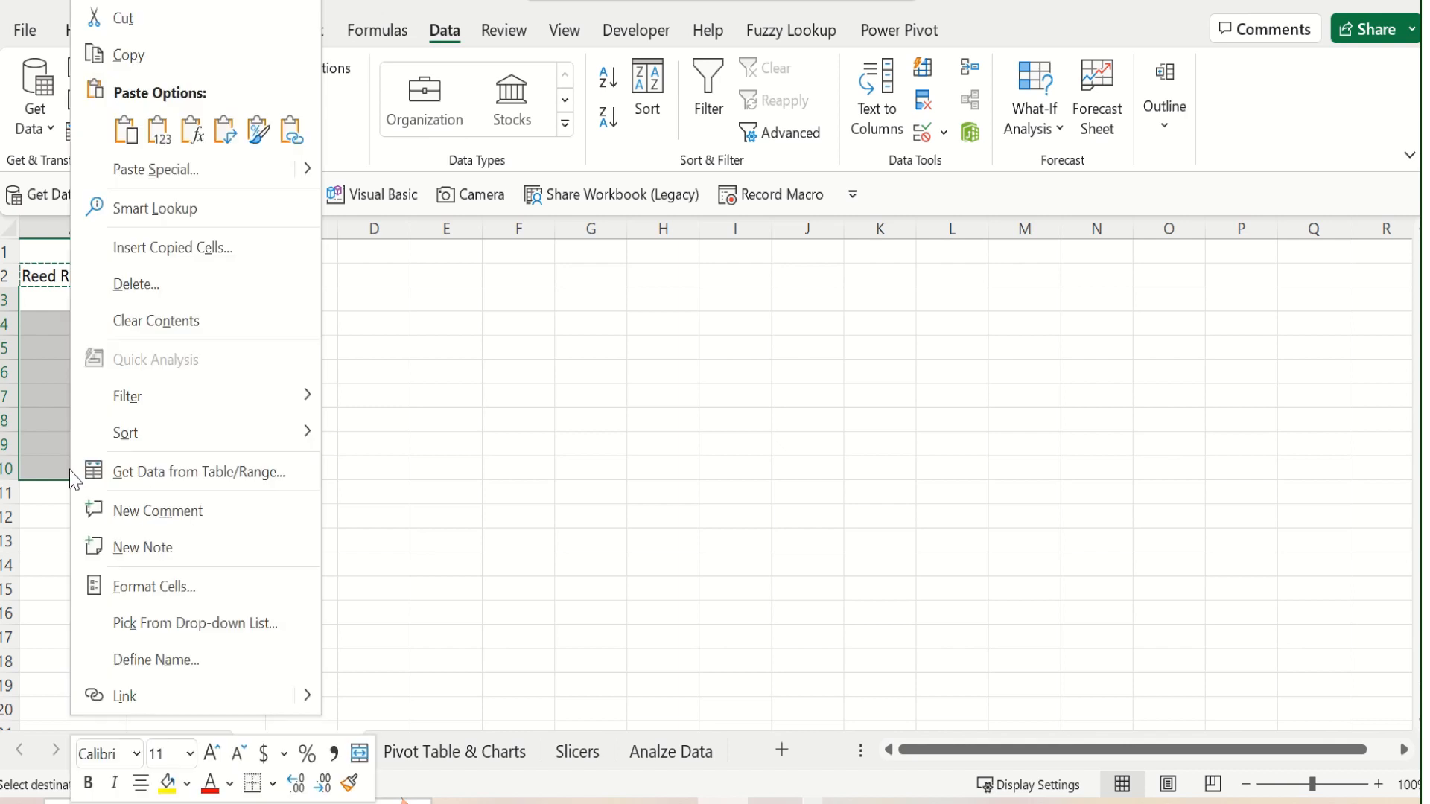
pyautogui.click(148, 177)
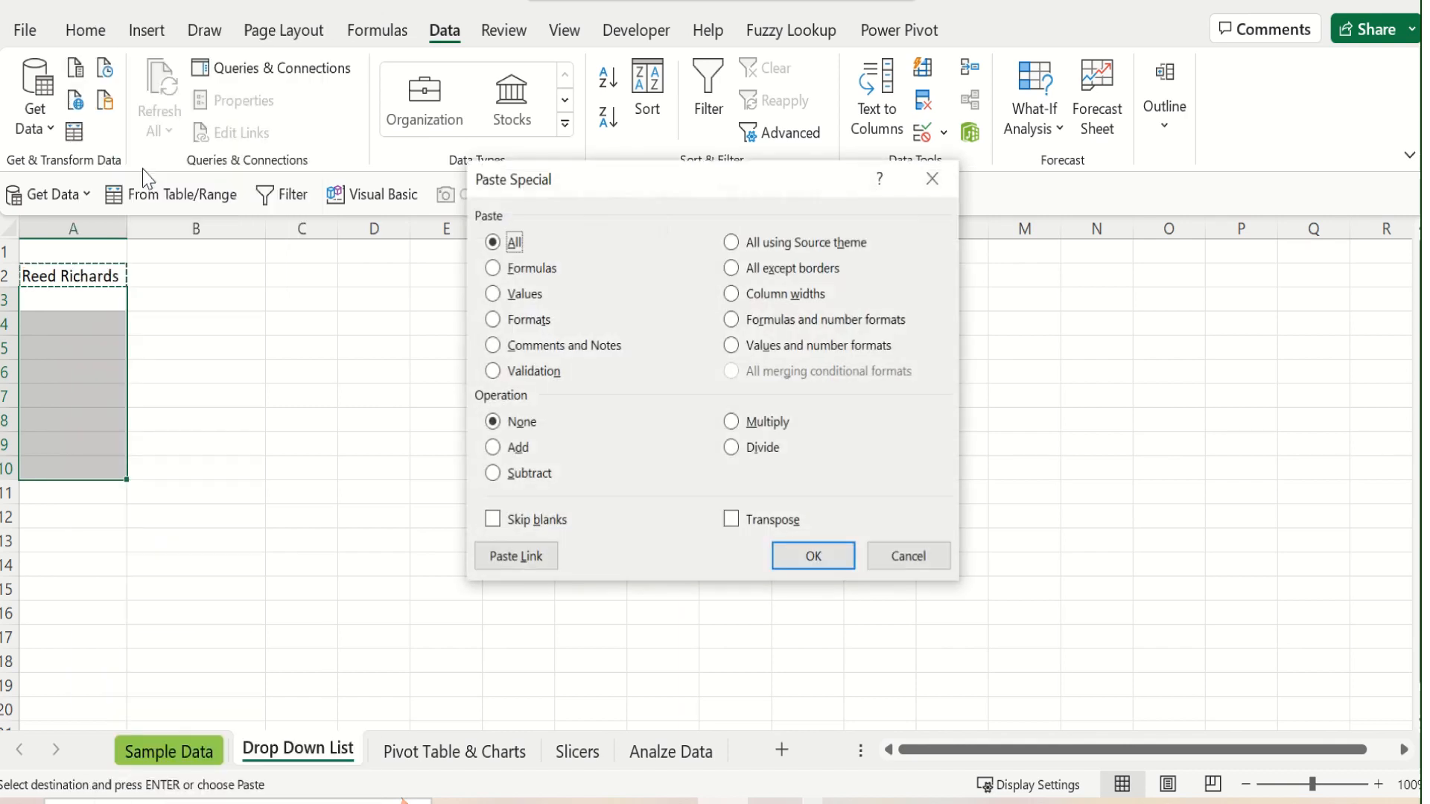
pyautogui.click(495, 371)
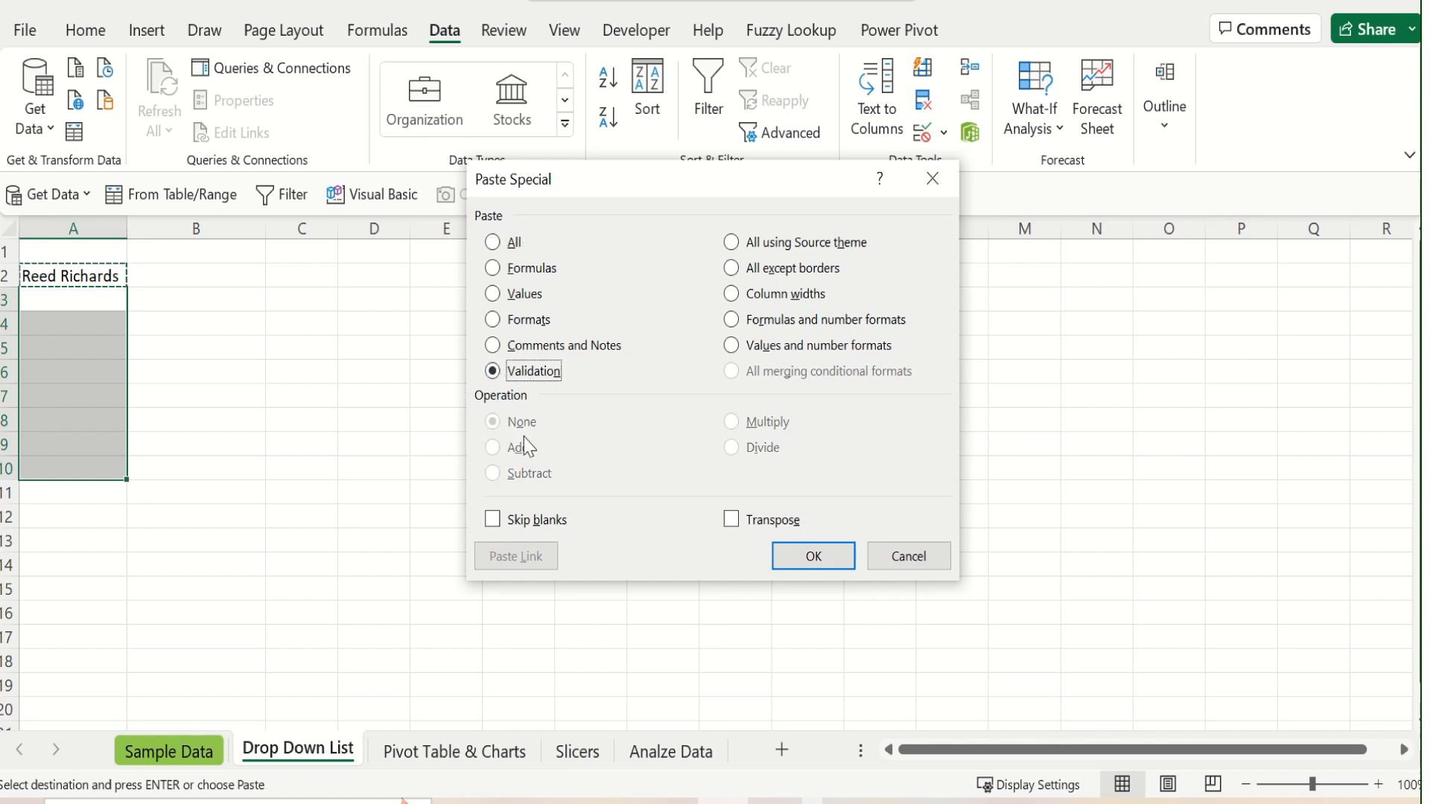
pyautogui.click(813, 557)
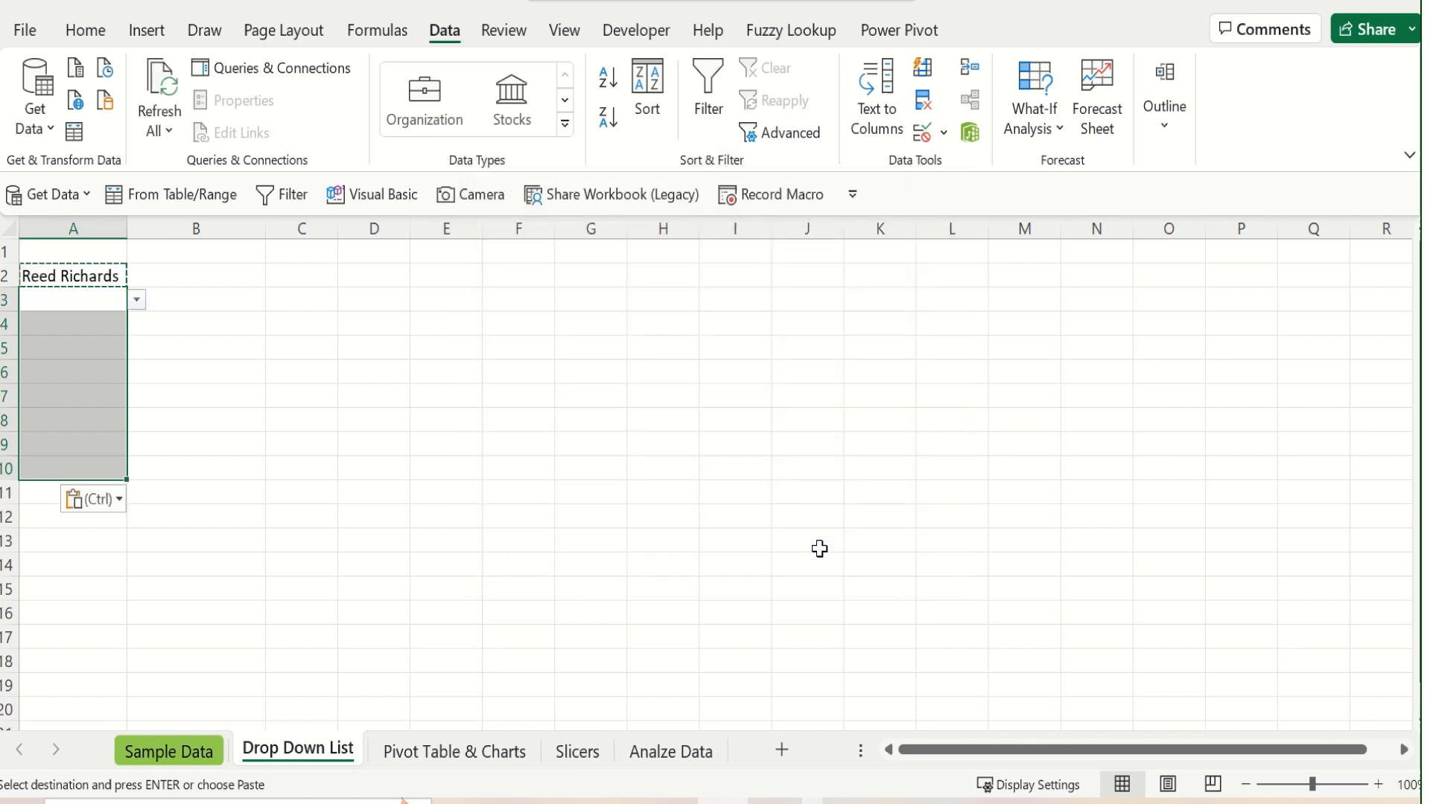
# End copy mode and choose Bruce Wayne in cell A5 and Richie Rich in cell A4 from their drop-down lists
pyautogui.click(109, 293)
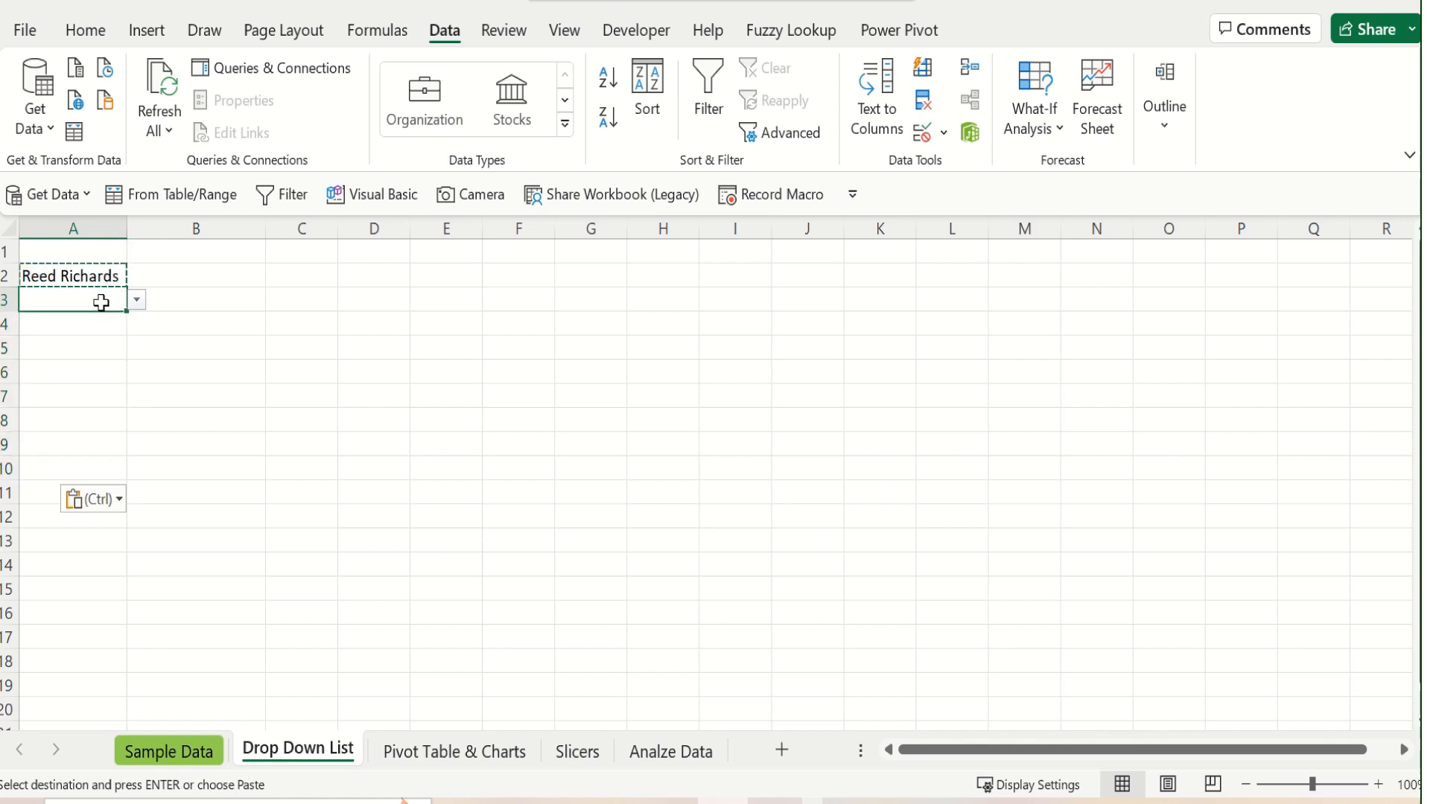
pyautogui.click(84, 348)
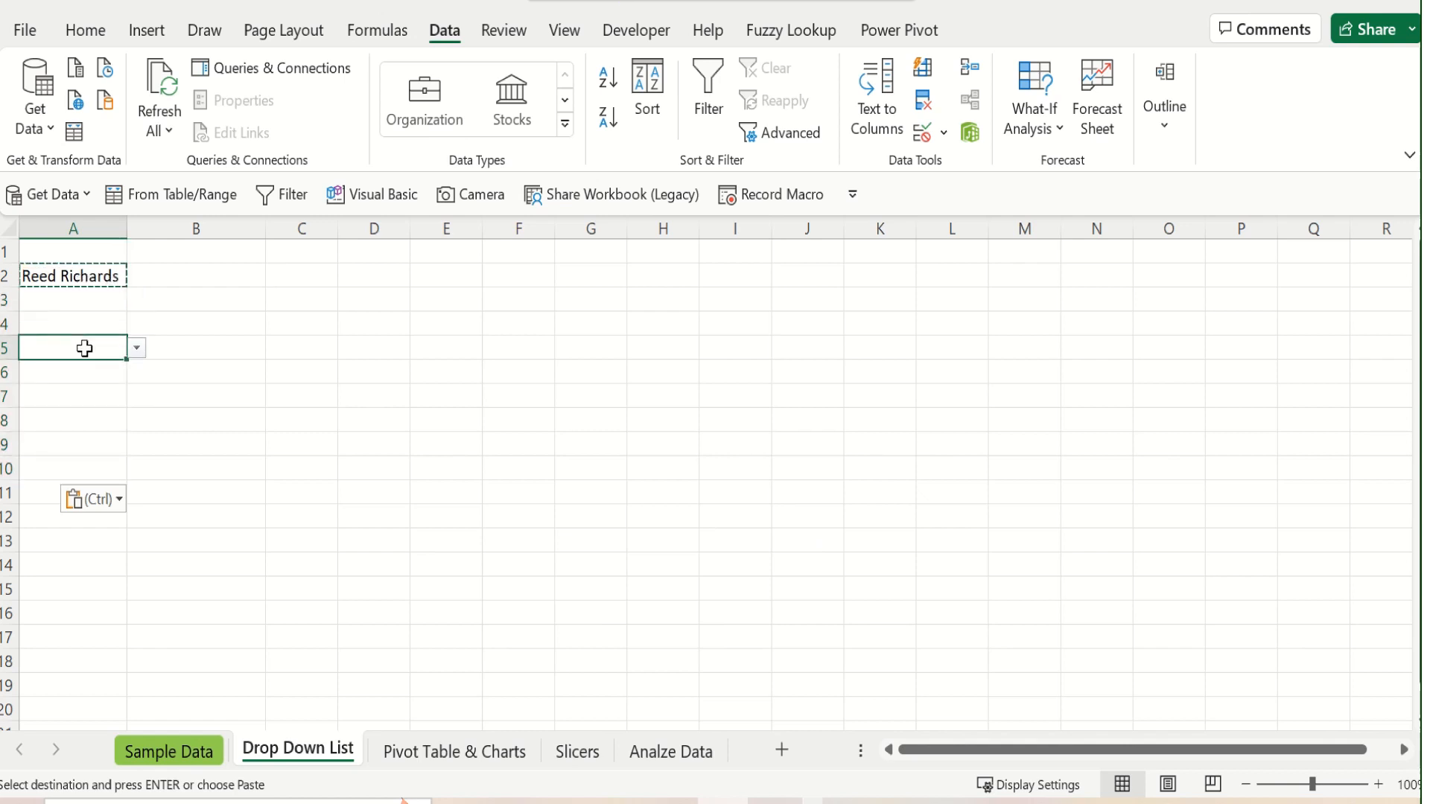
pyautogui.press('Escape')
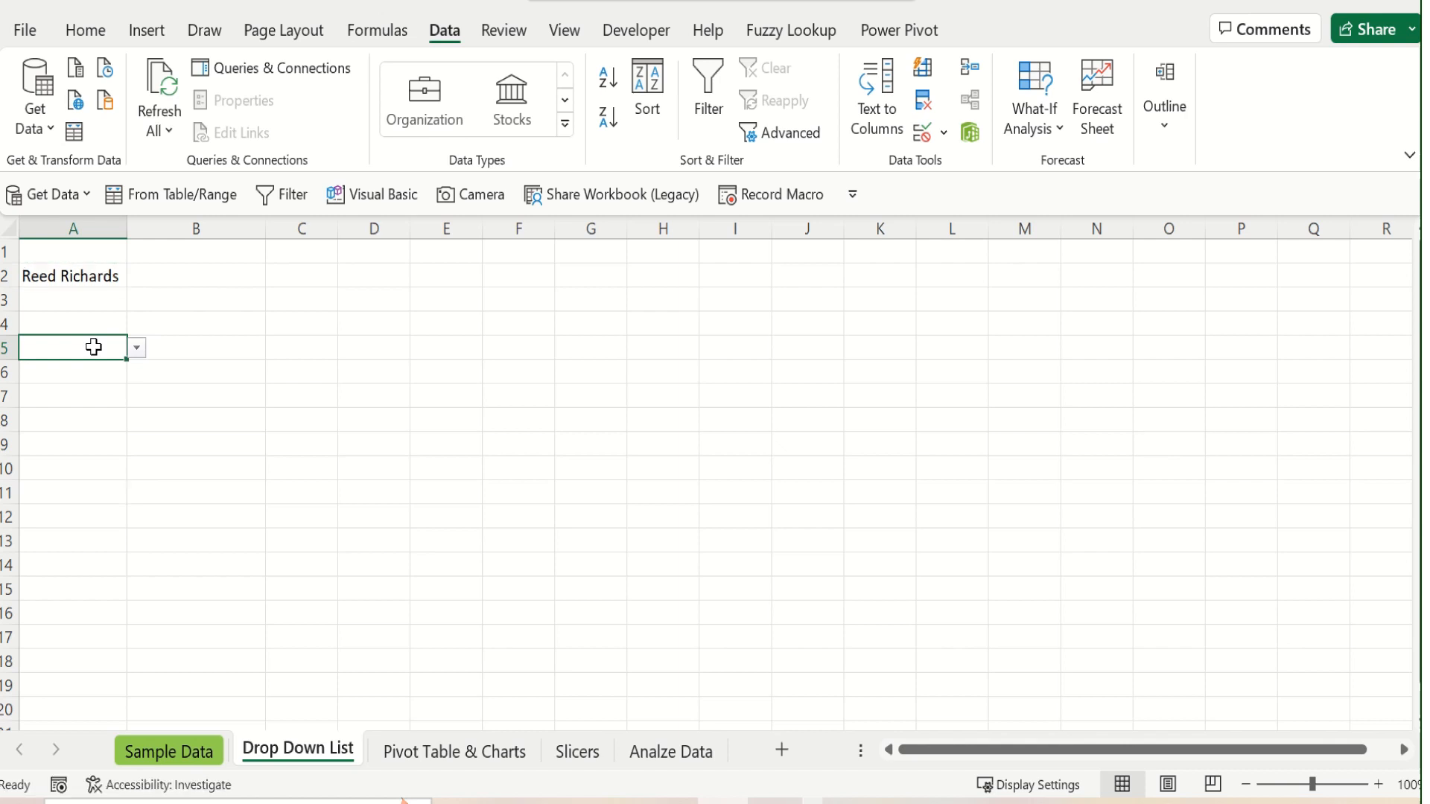
pyautogui.click(137, 349)
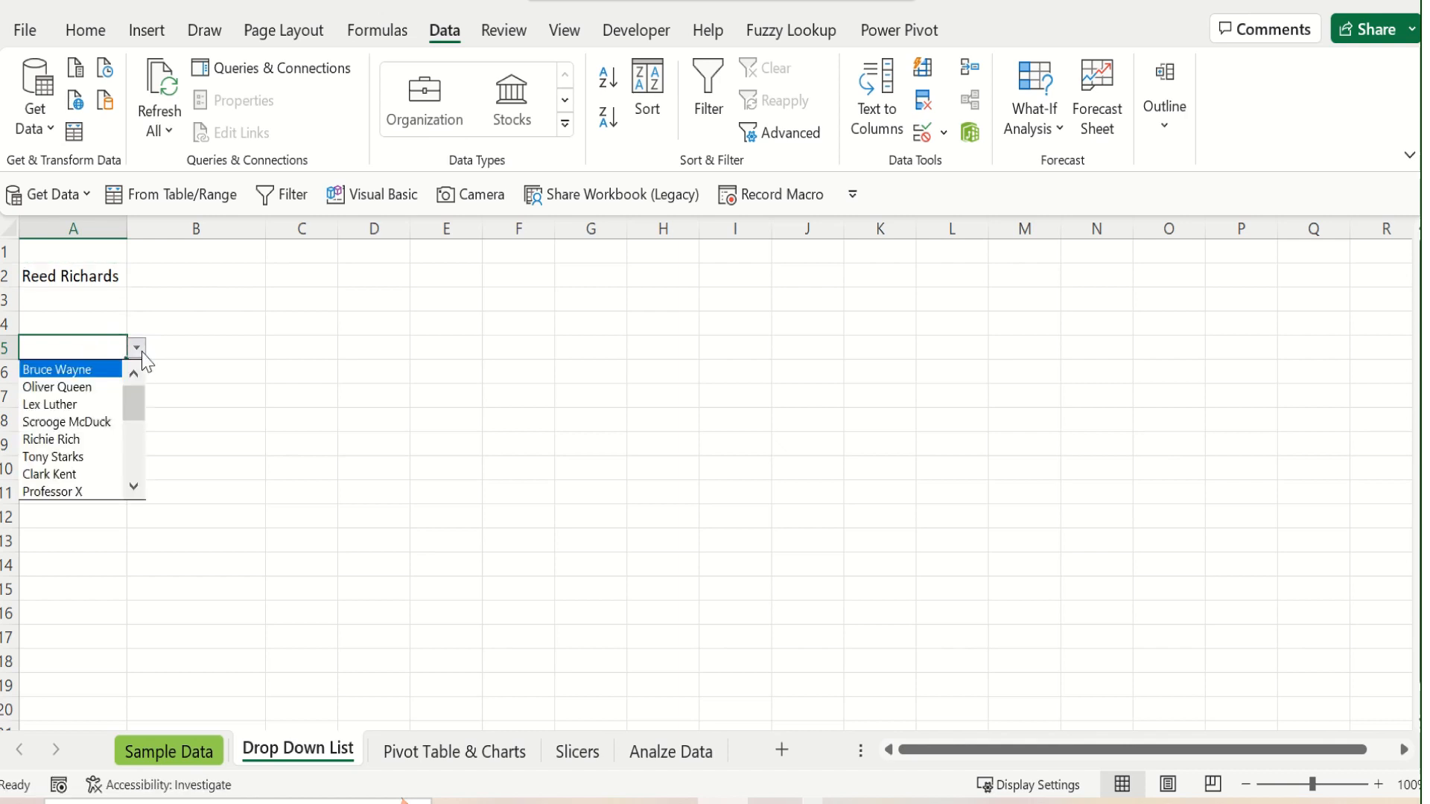
pyautogui.click(97, 372)
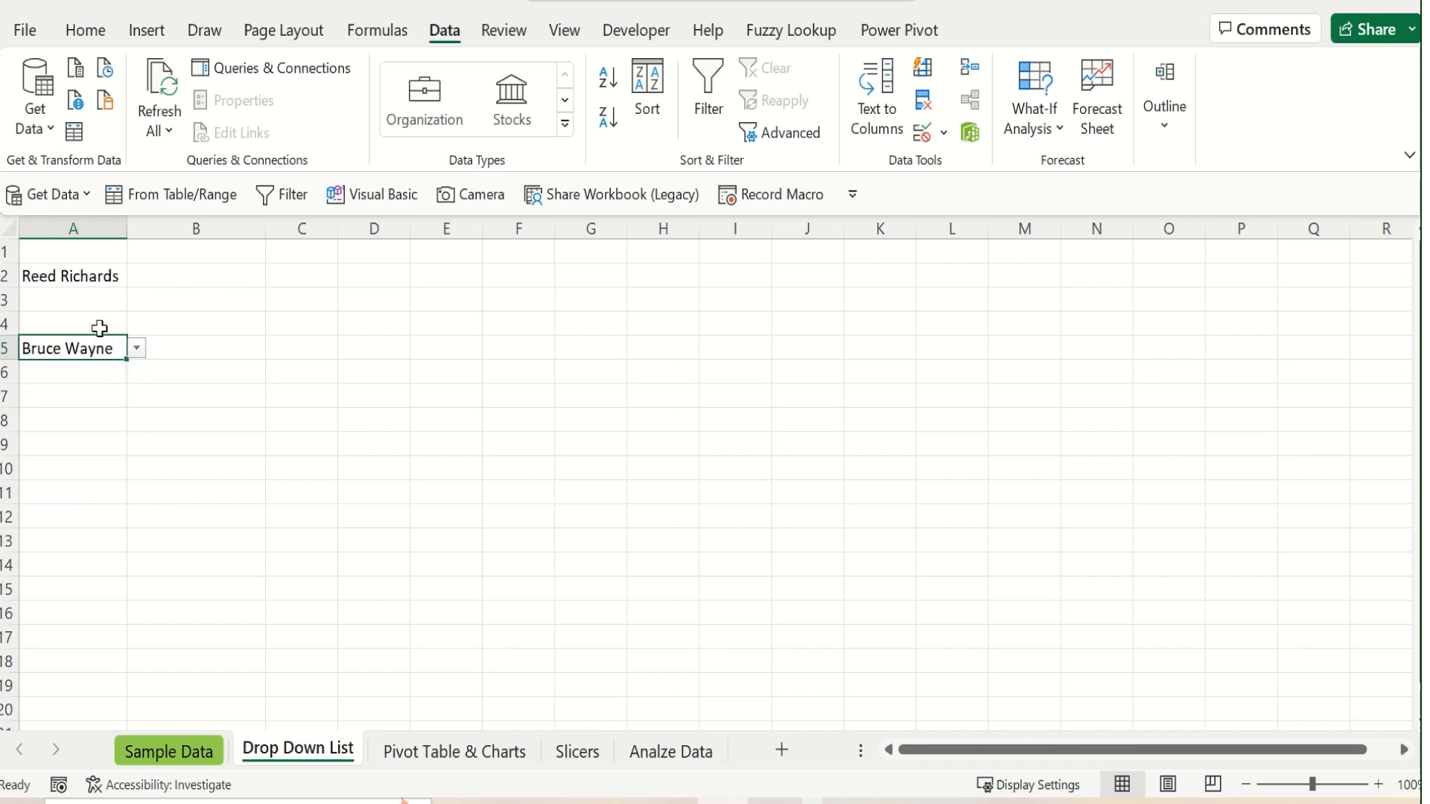
pyautogui.click(100, 327)
pyautogui.click(137, 324)
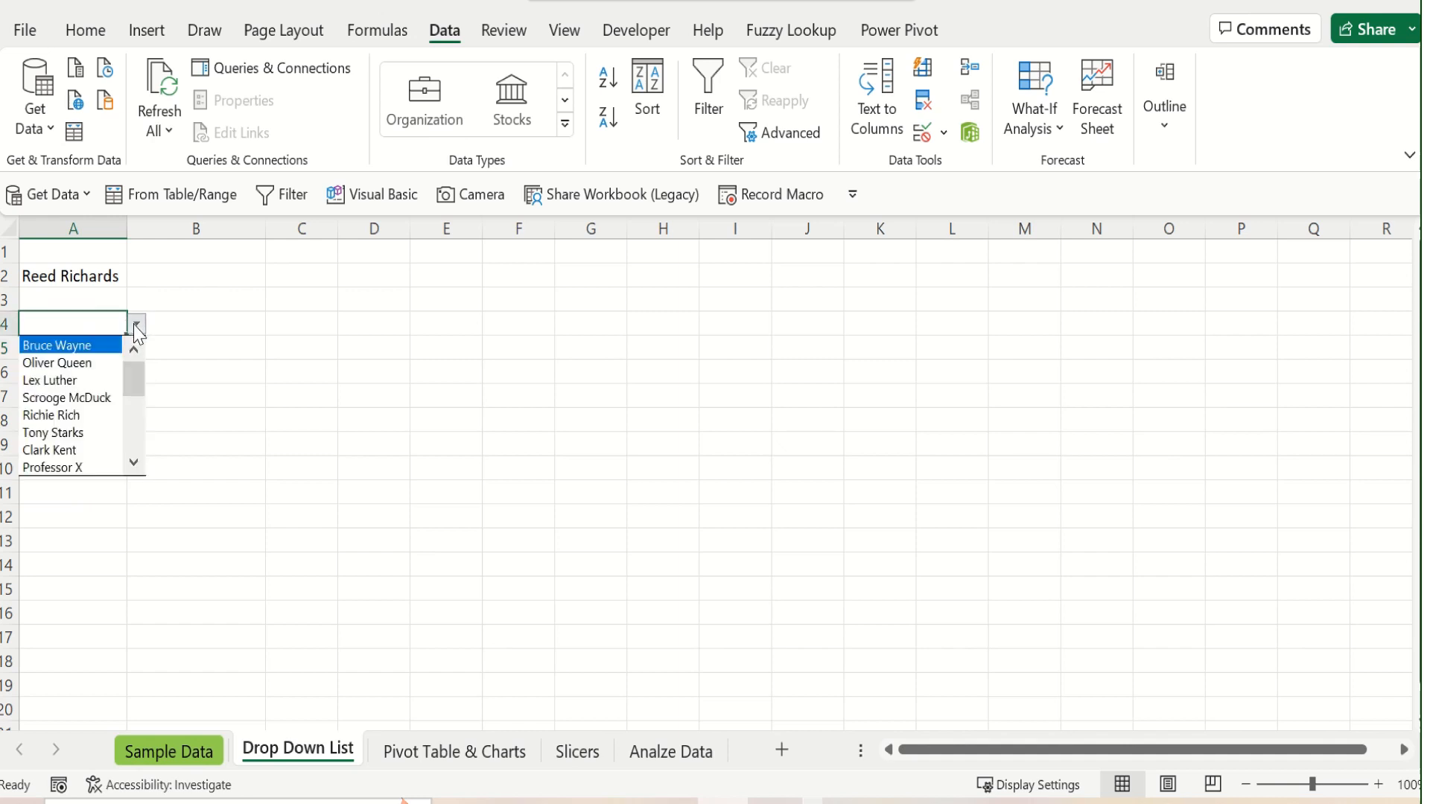
pyautogui.click(74, 415)
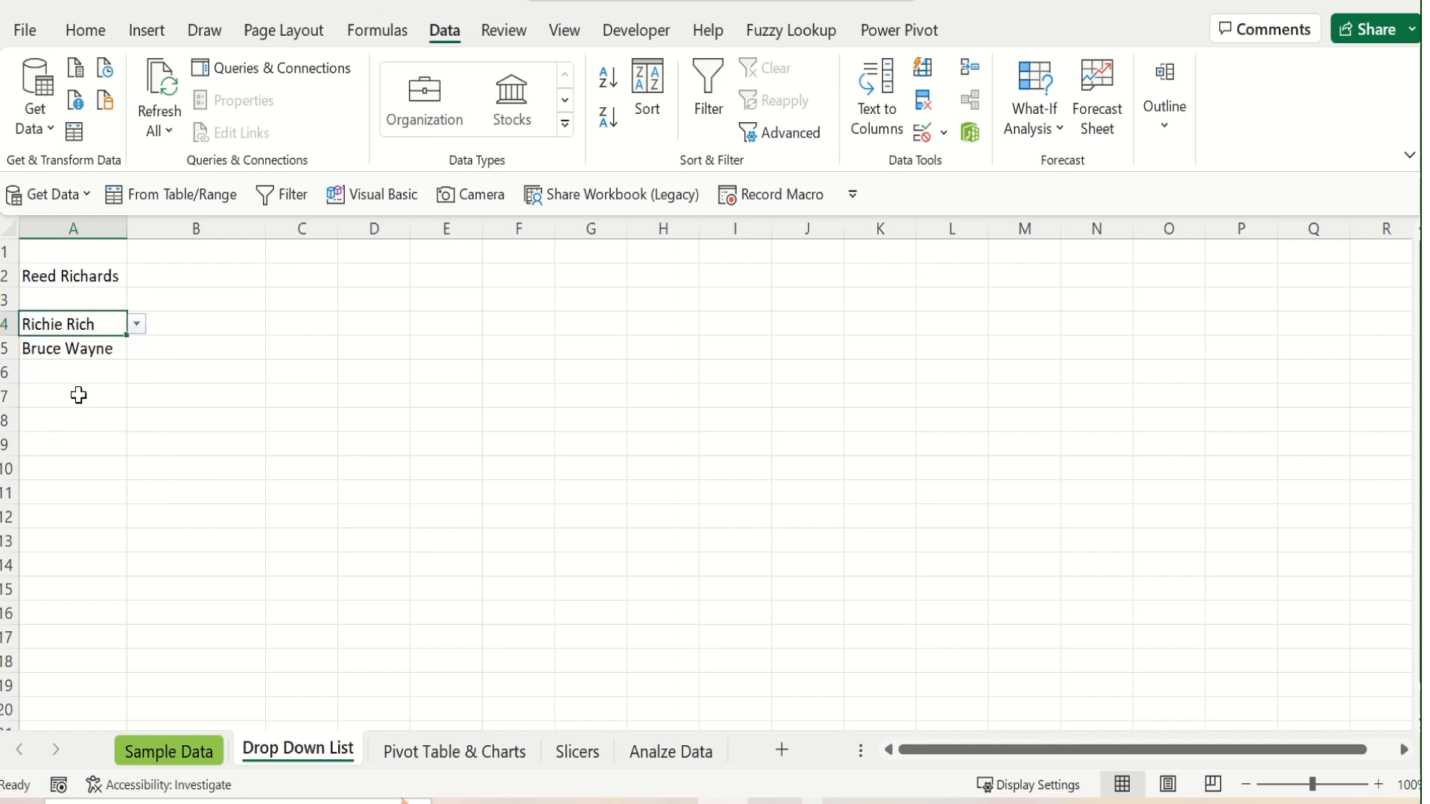
# Choose Tony Starks in cell A3 and Lex Luther in cell A8 from their drop-down lists
pyautogui.click(93, 298)
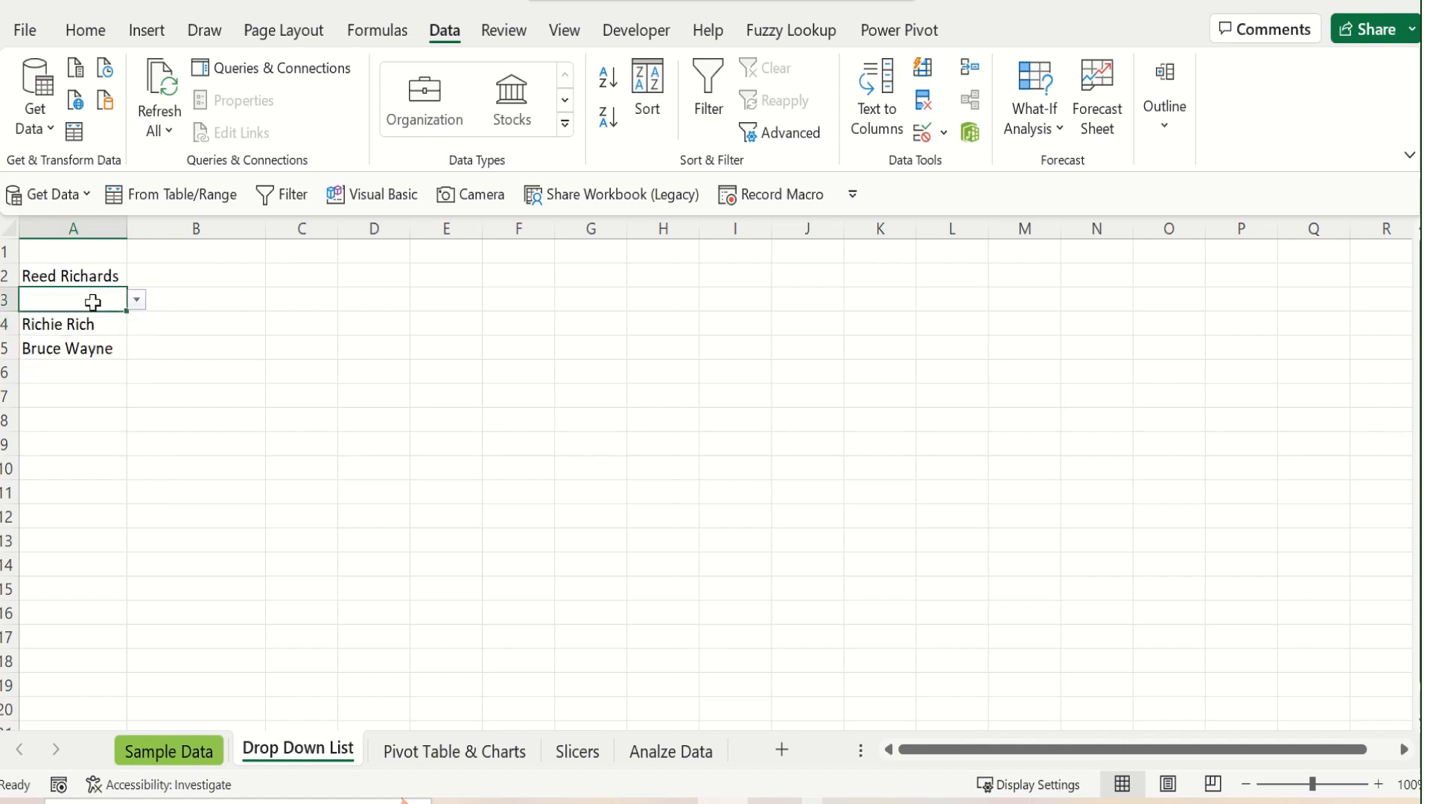
pyautogui.click(138, 300)
pyautogui.press('Escape')
pyautogui.click(96, 370)
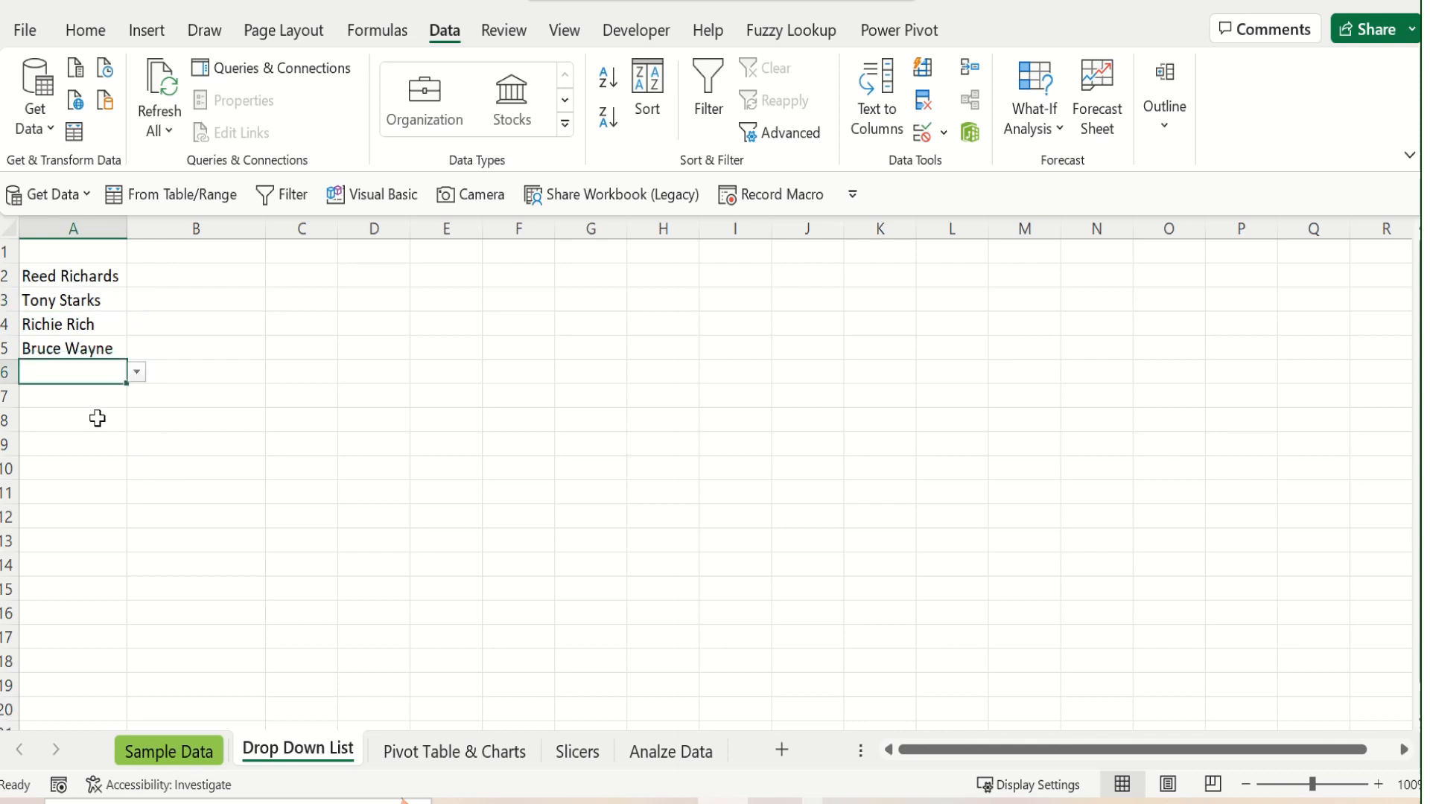
pyautogui.click(98, 418)
pyautogui.click(137, 420)
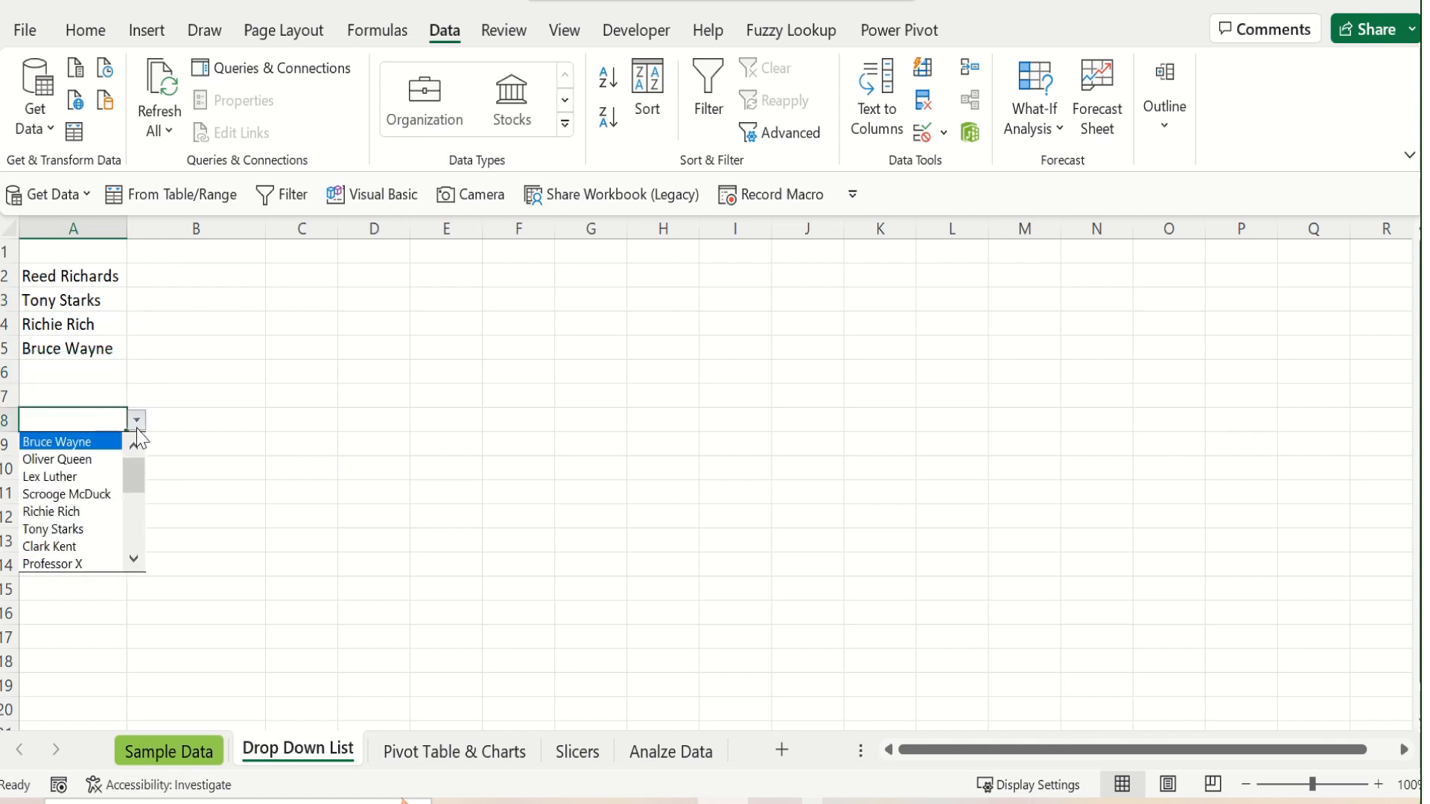
pyautogui.click(100, 476)
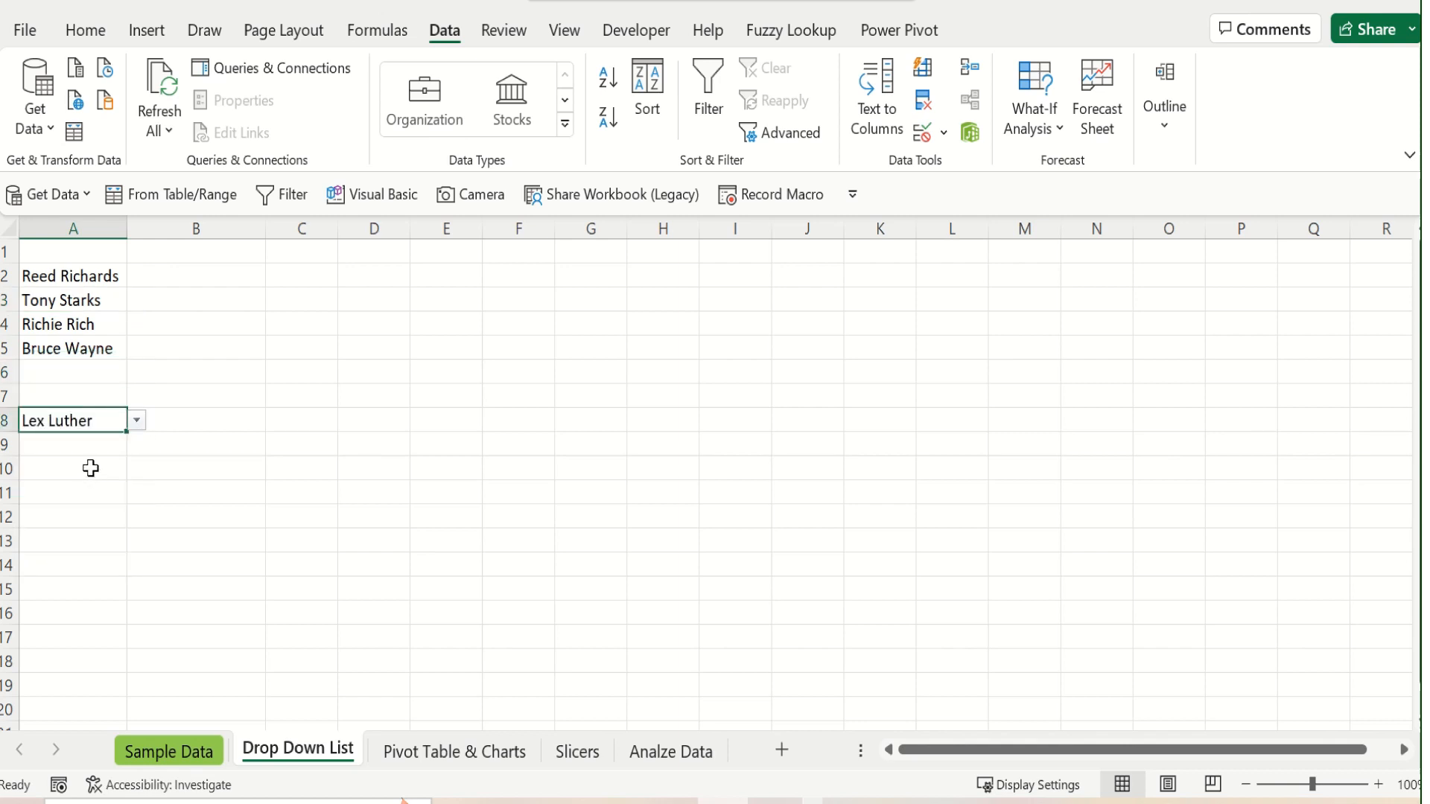
# Choose Oliver Queen from the drop-down list in cell A10, and check whether cell A11 offers a list
pyautogui.click(90, 468)
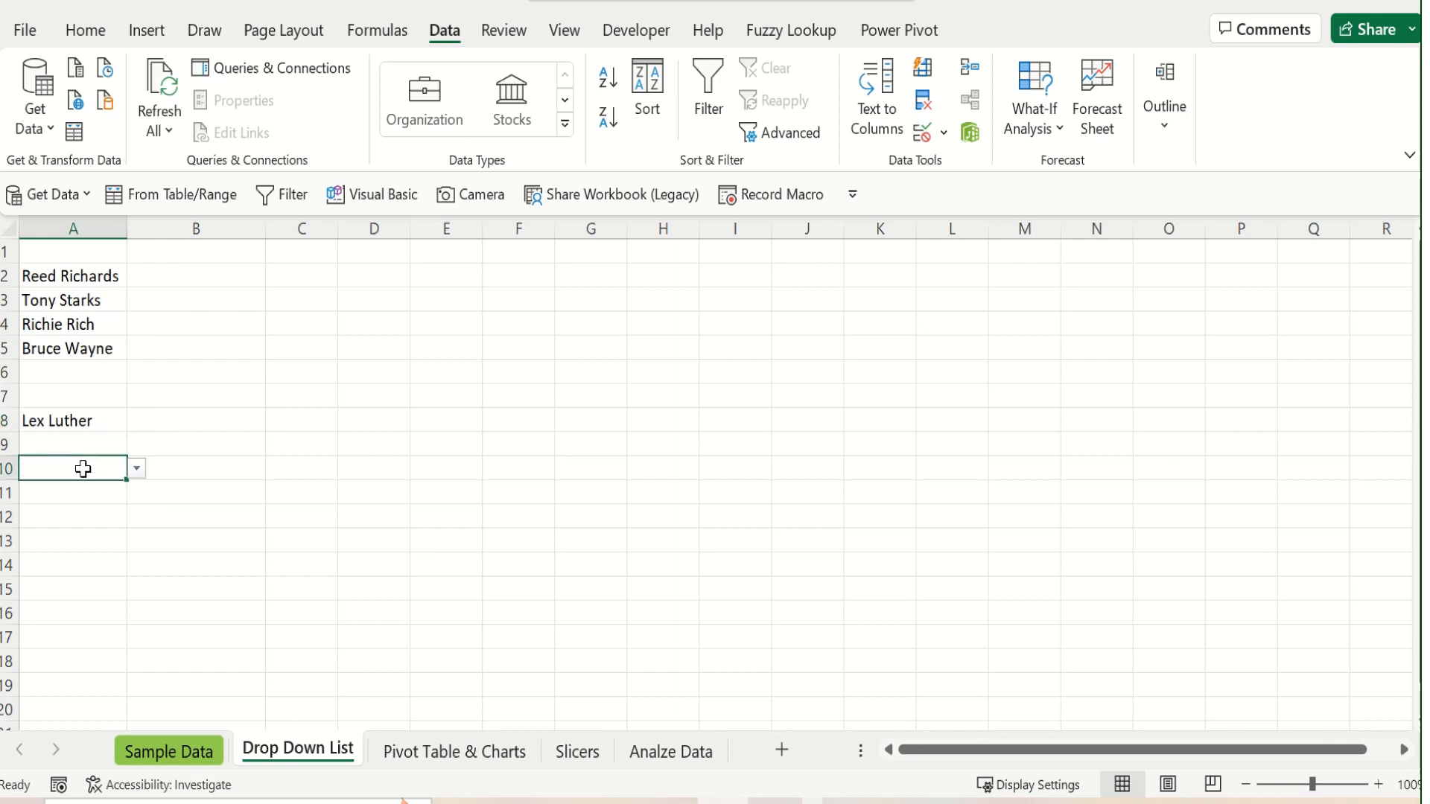
pyautogui.click(137, 468)
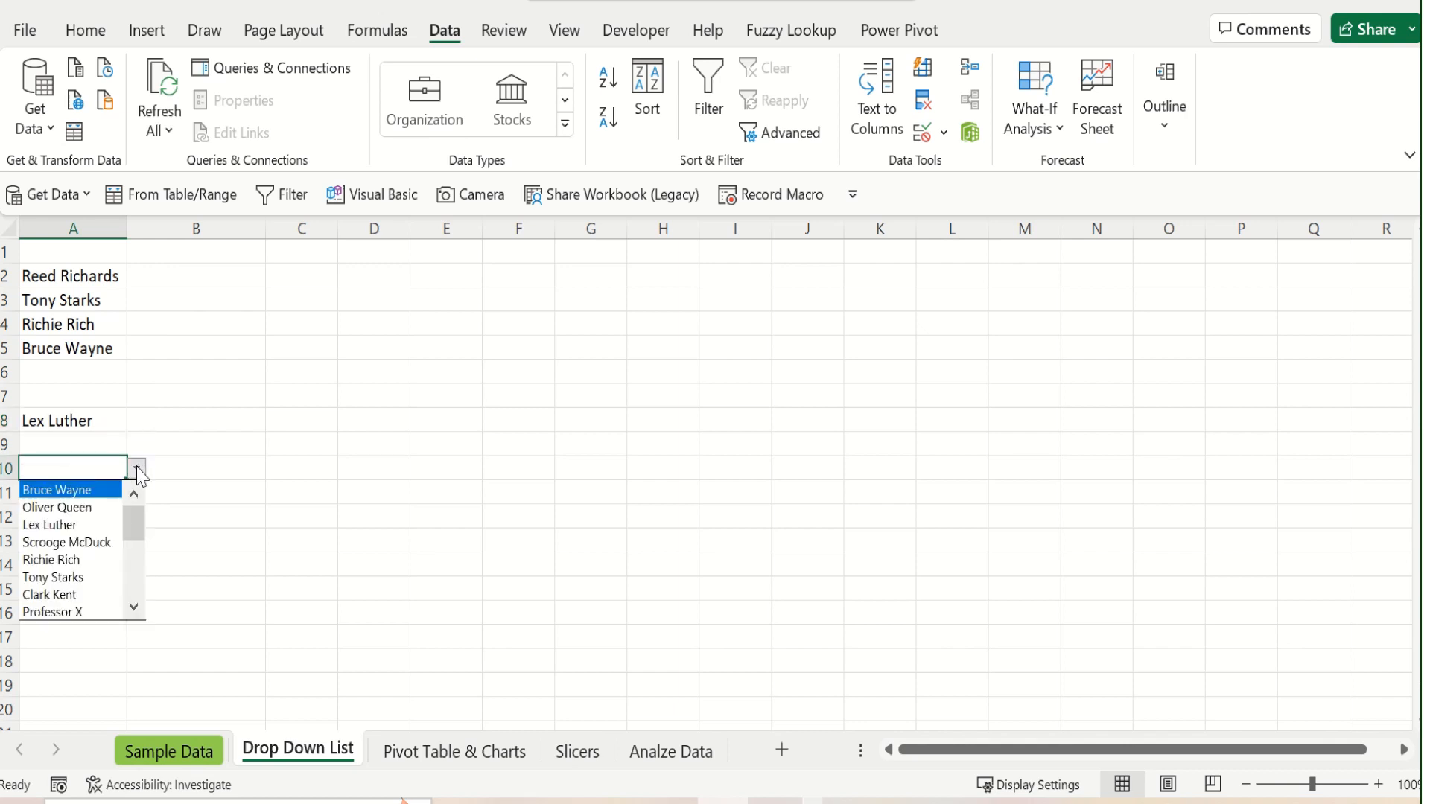
pyautogui.click(110, 509)
pyautogui.click(105, 495)
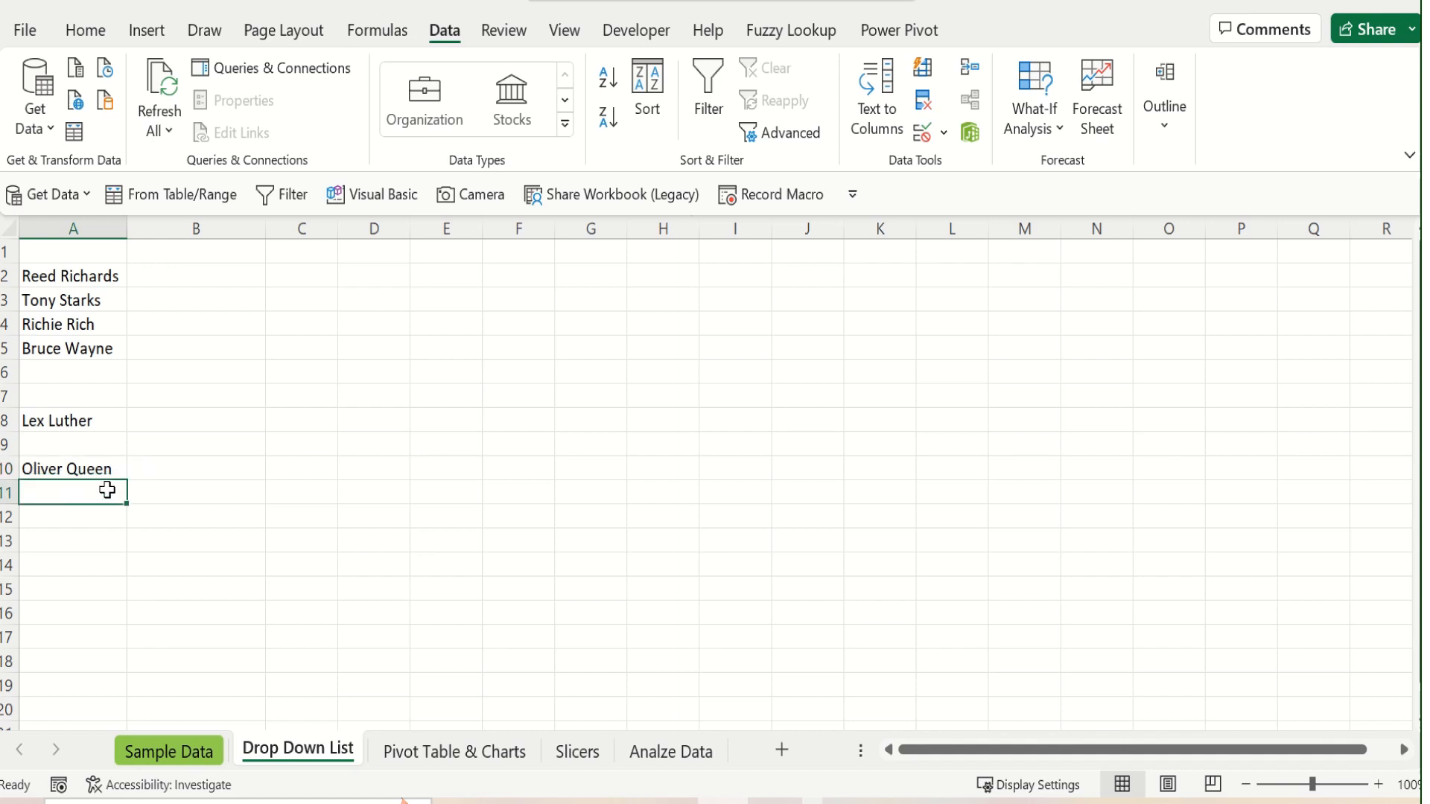
pyautogui.click(106, 462)
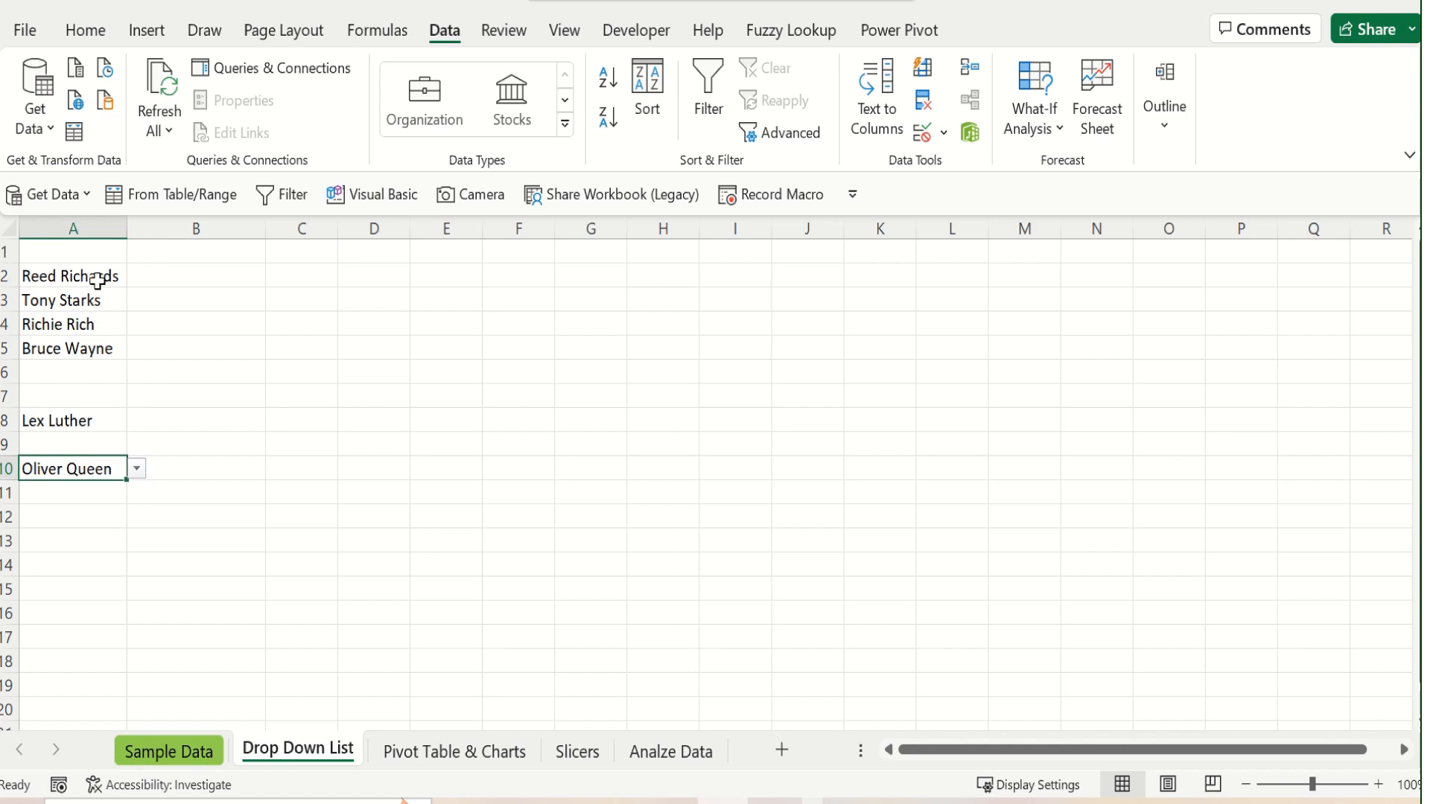
# Start a PivotTable from the source table on the Sample Data sheet, selecting C2:F22 with its headers as the source range
pyautogui.hotkey('ctrl', 'pageup')
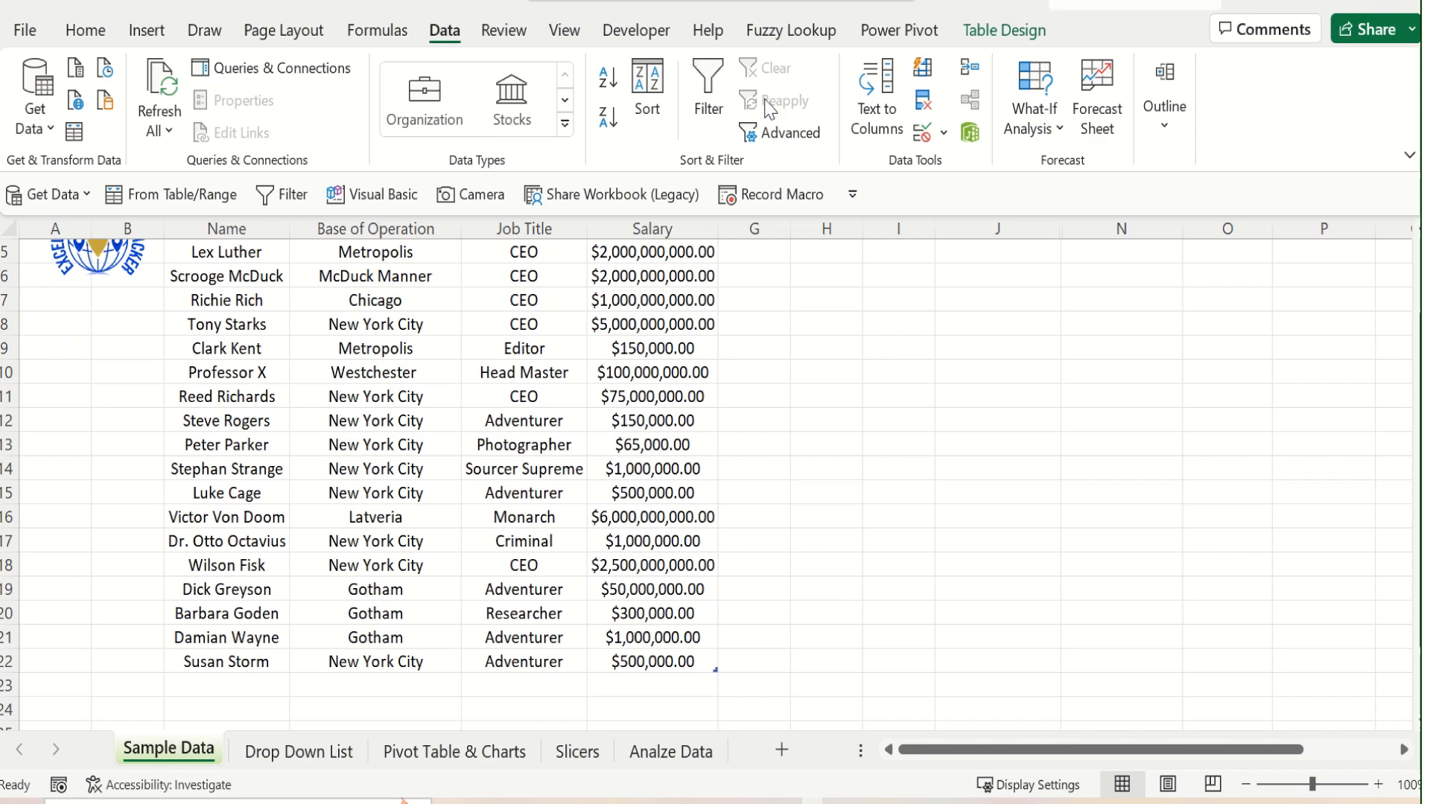
pyautogui.click(256, 412)
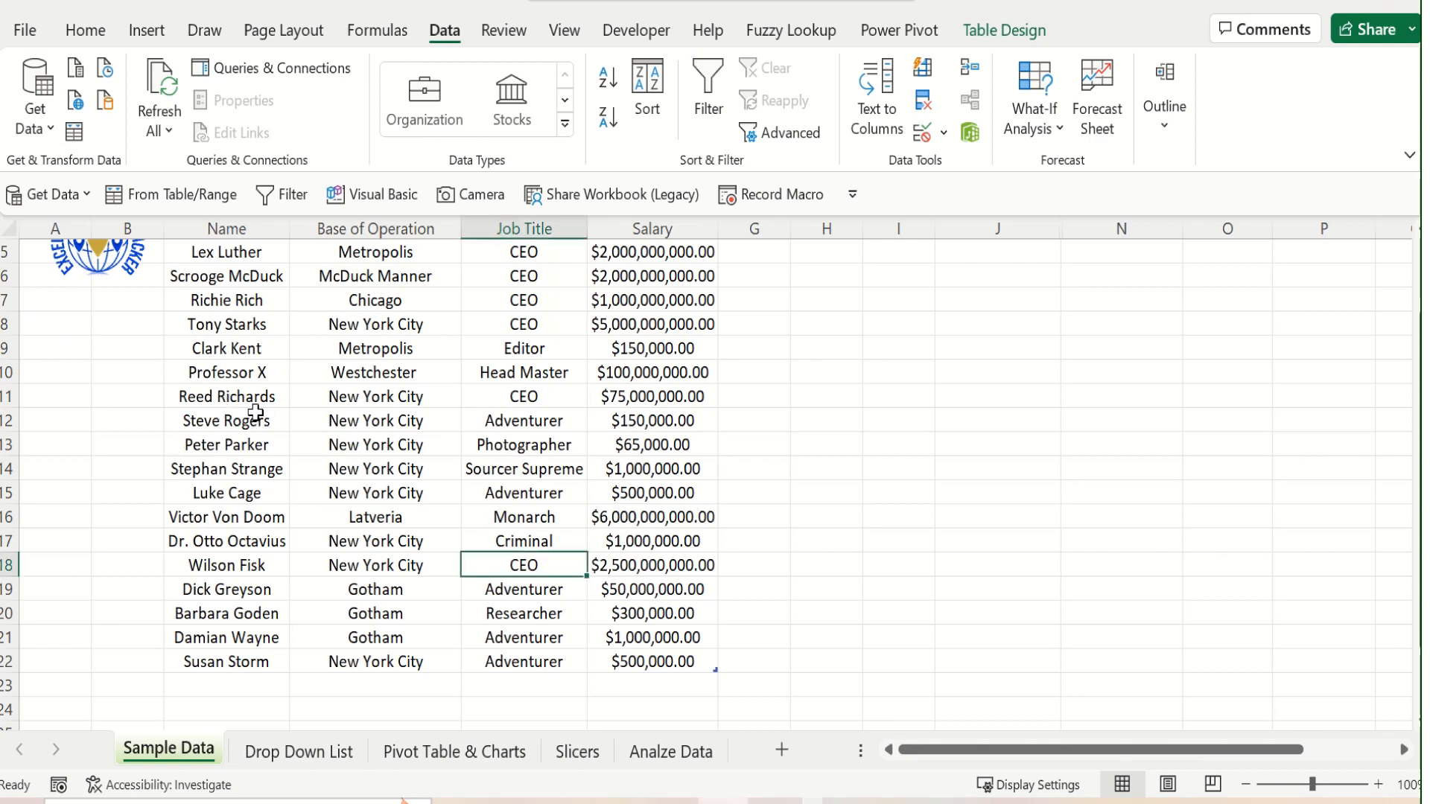
pyautogui.scroll(2, 255, 412)
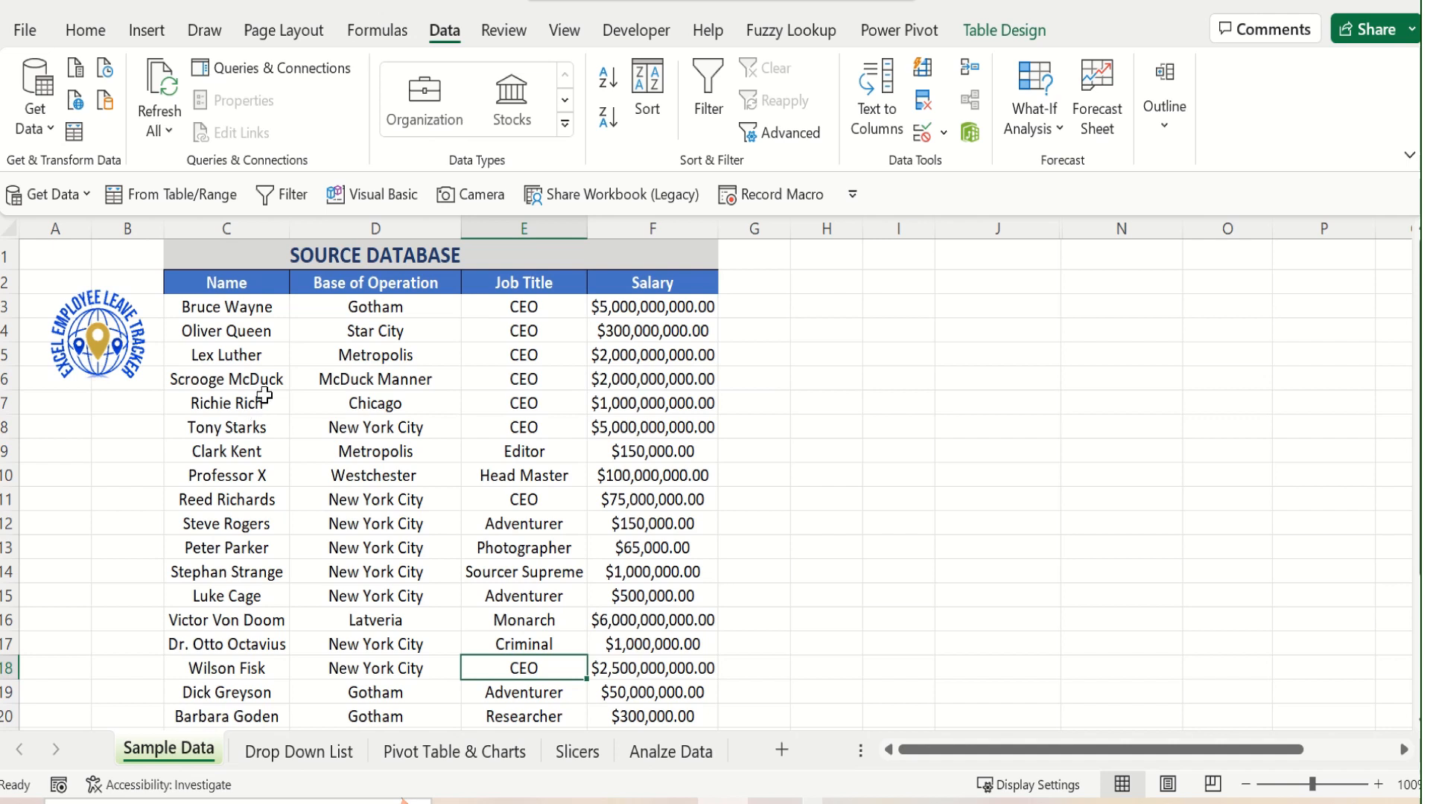
pyautogui.click(232, 302)
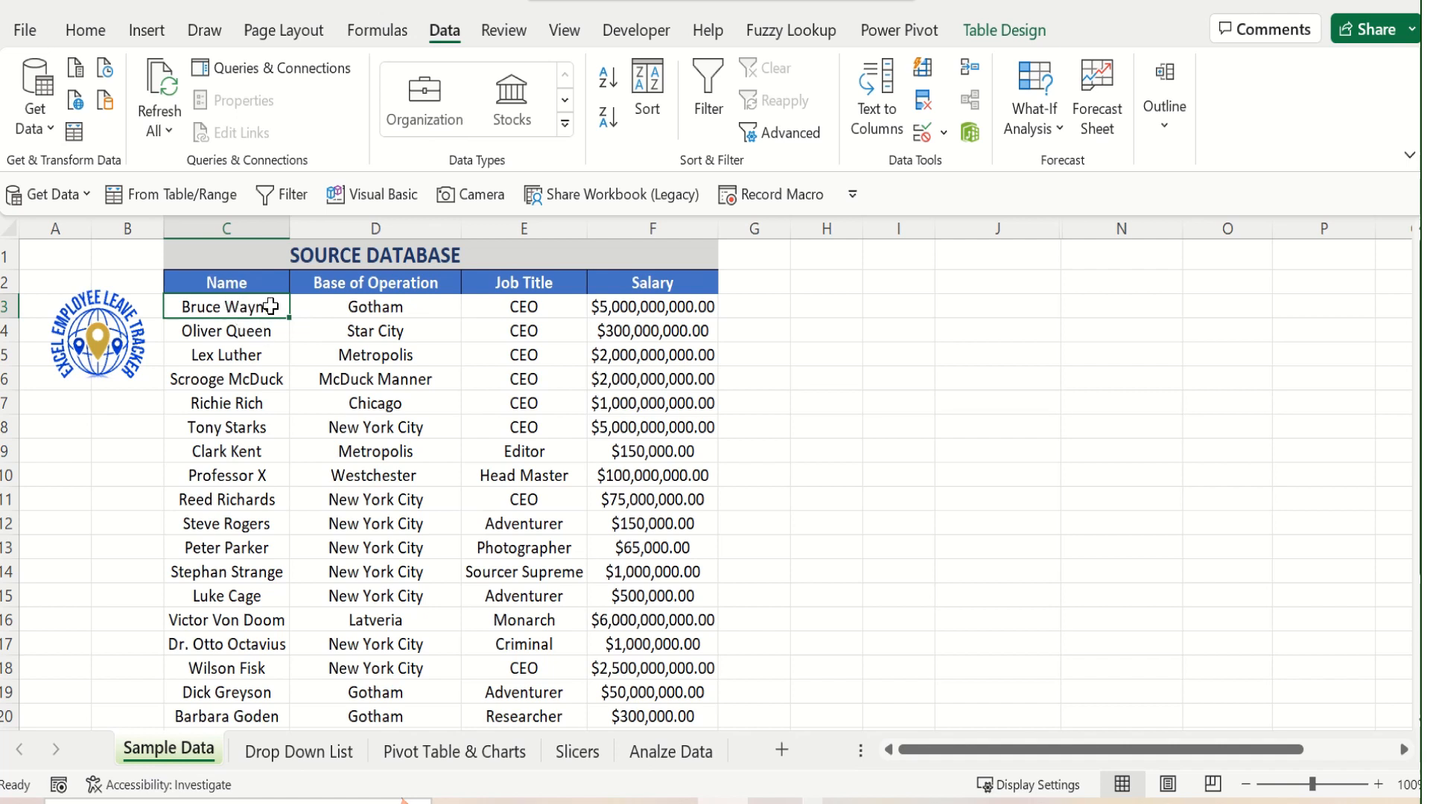
pyautogui.click(147, 30)
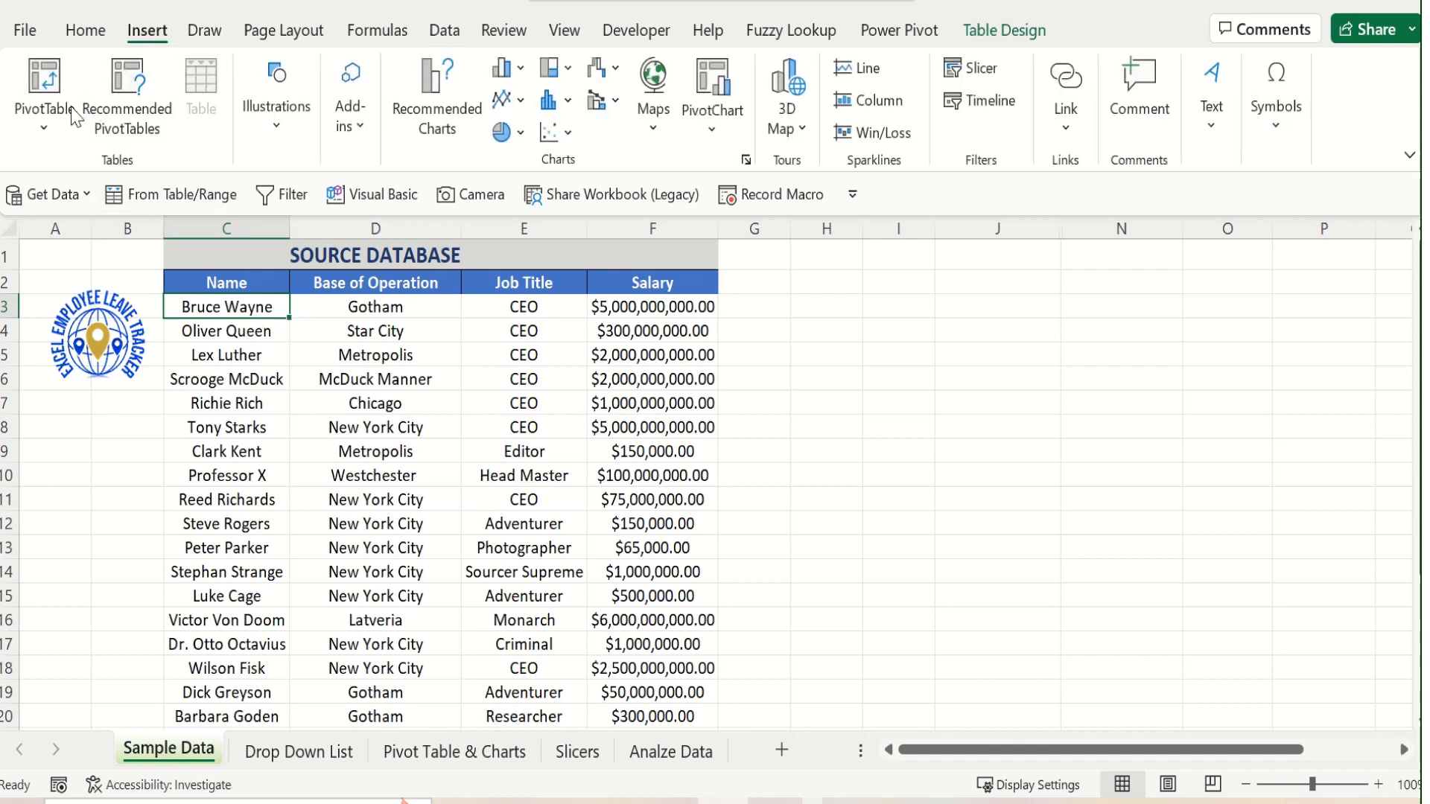
pyautogui.click(52, 128)
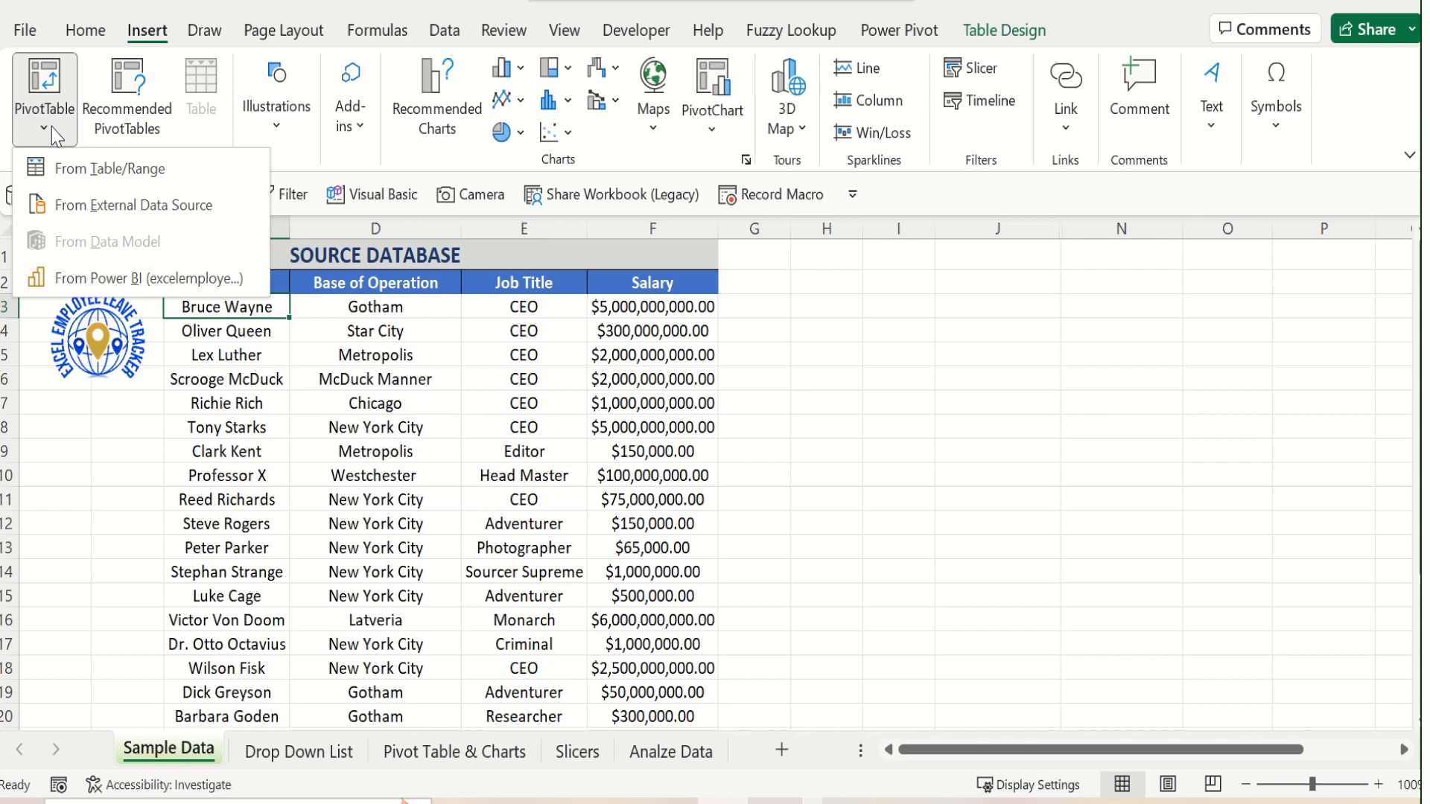
pyautogui.click(81, 170)
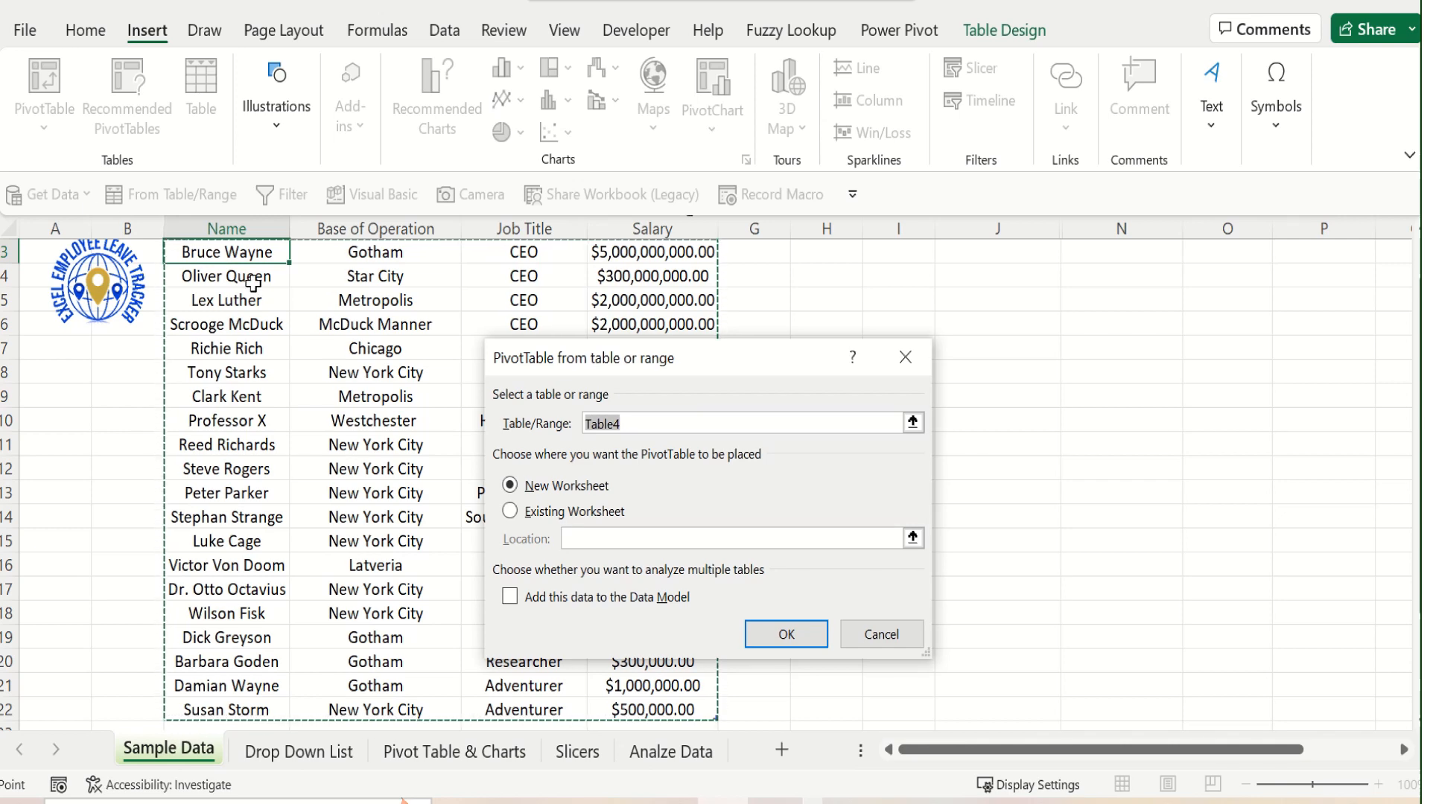
pyautogui.scroll(1, 253, 283)
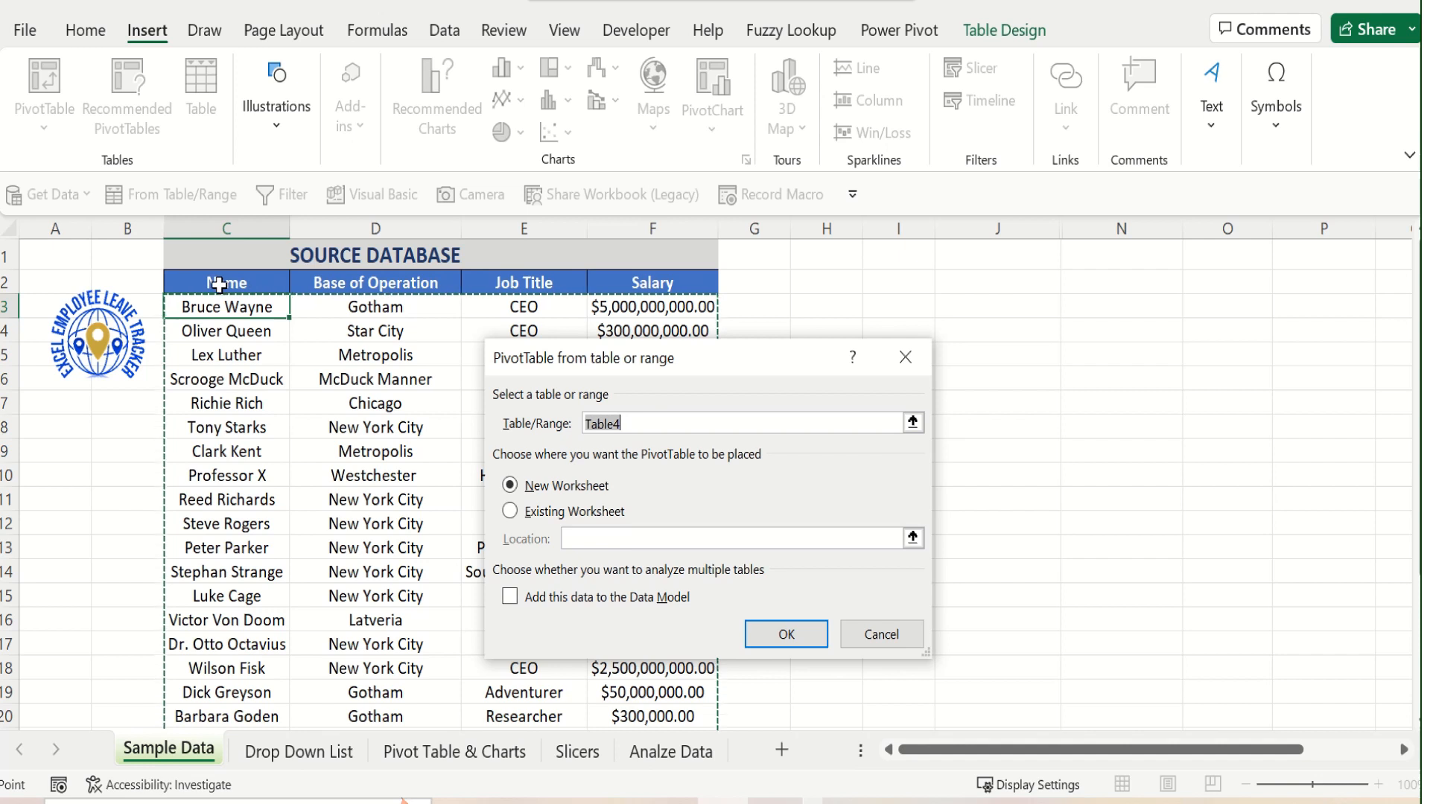
pyautogui.click(218, 284)
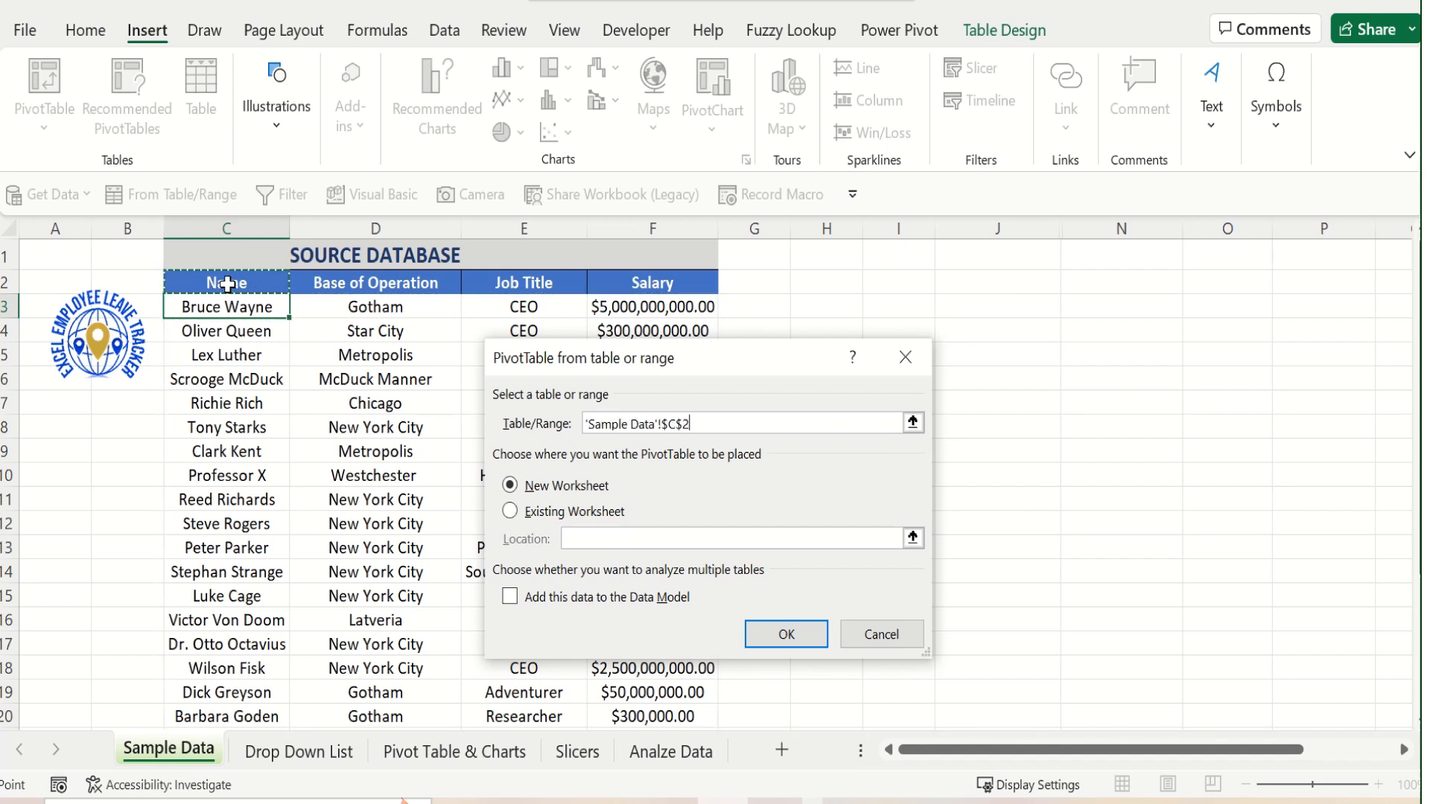
pyautogui.moveTo(227, 285); pyautogui.dragTo(635, 685)
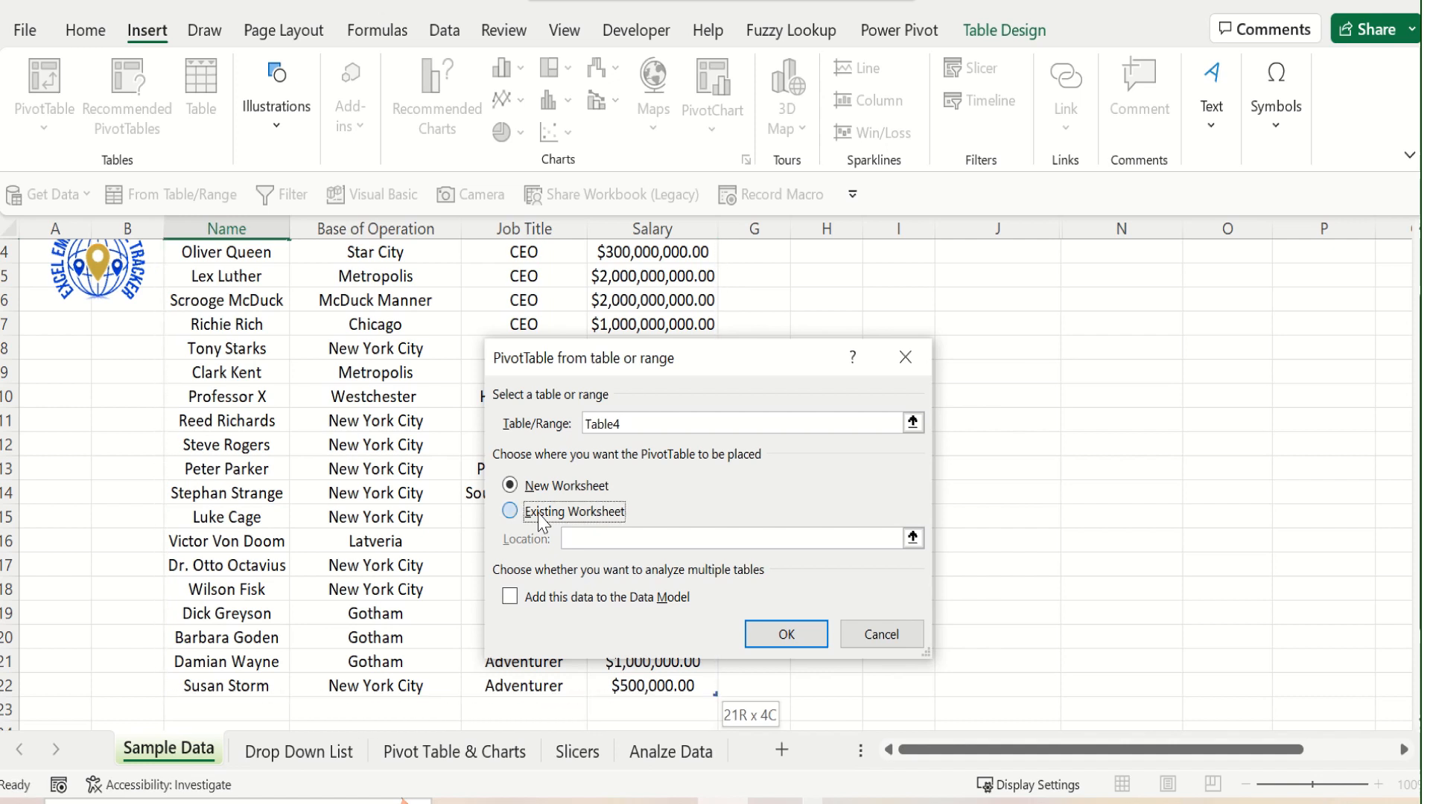
# Create the PivotTable on the existing Pivot Table & Charts worksheet, placed at cell A1
pyautogui.click(537, 514)
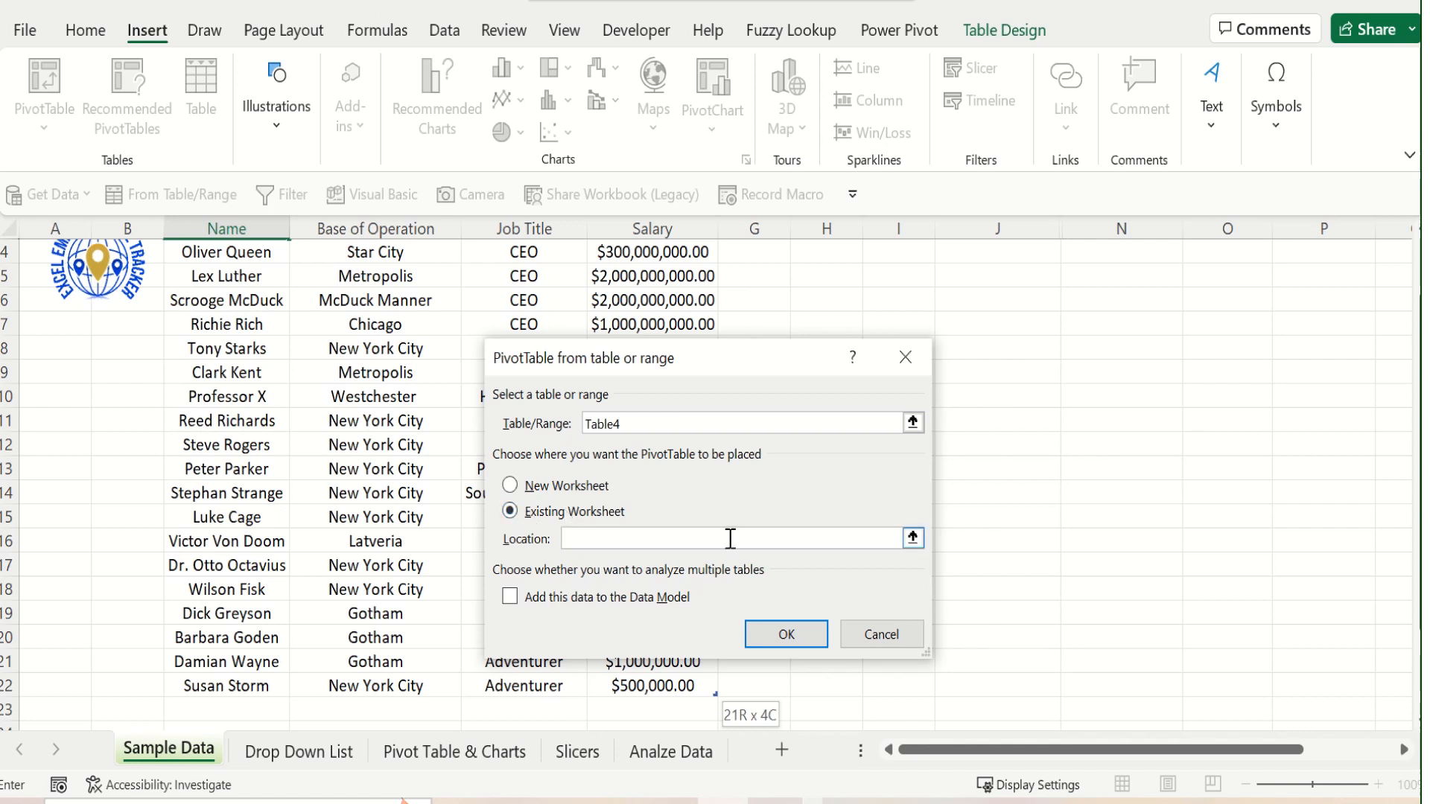
pyautogui.click(912, 538)
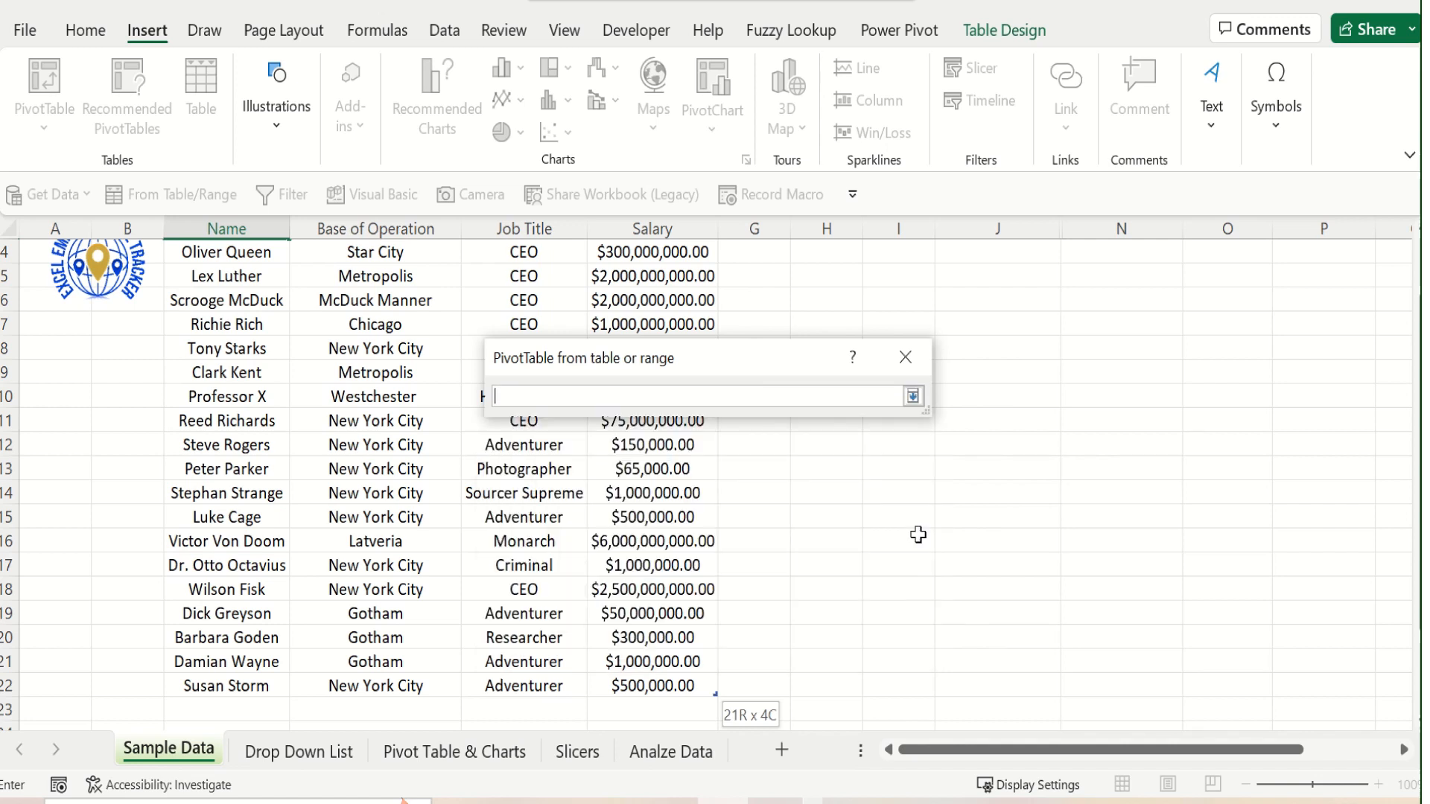
pyautogui.click(442, 753)
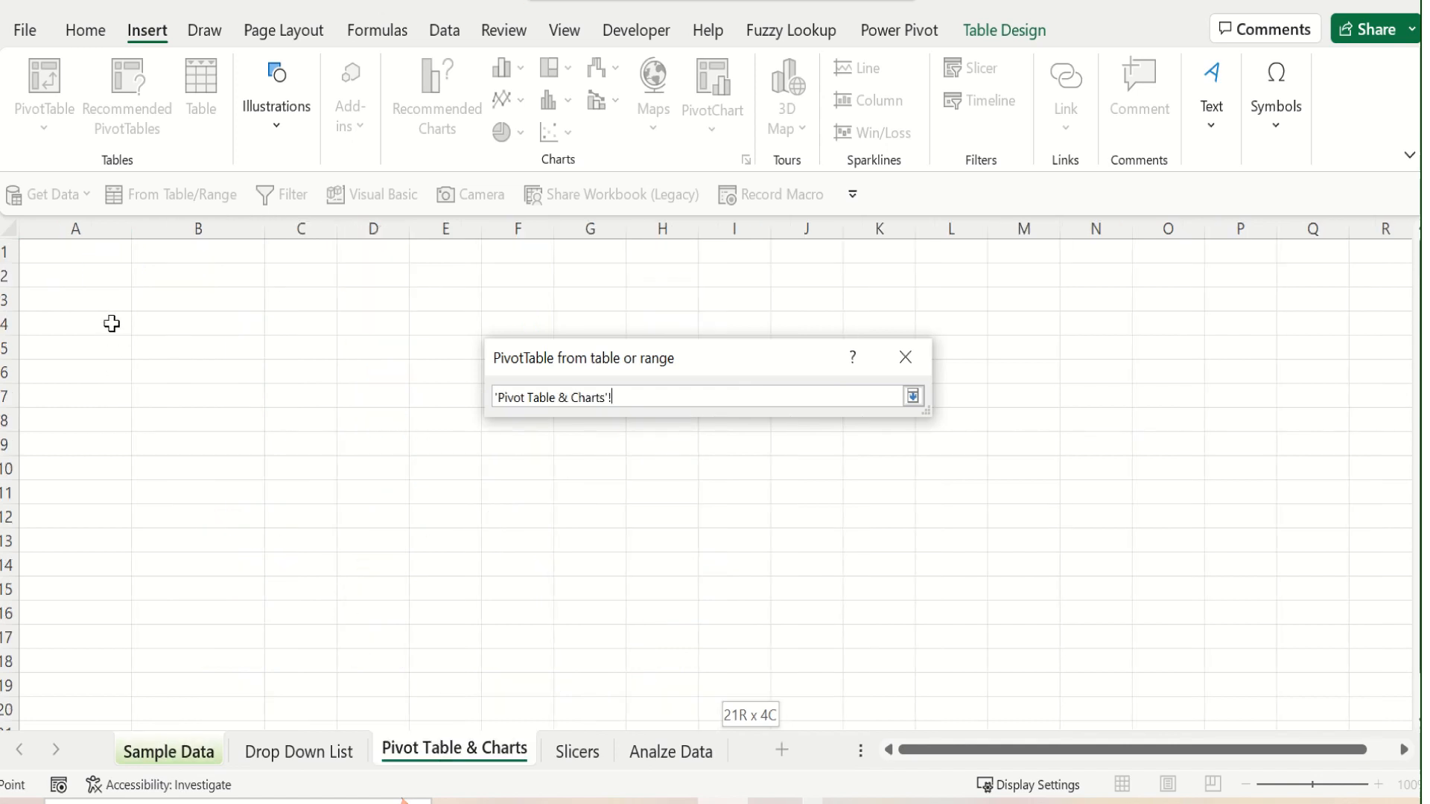
pyautogui.click(87, 253)
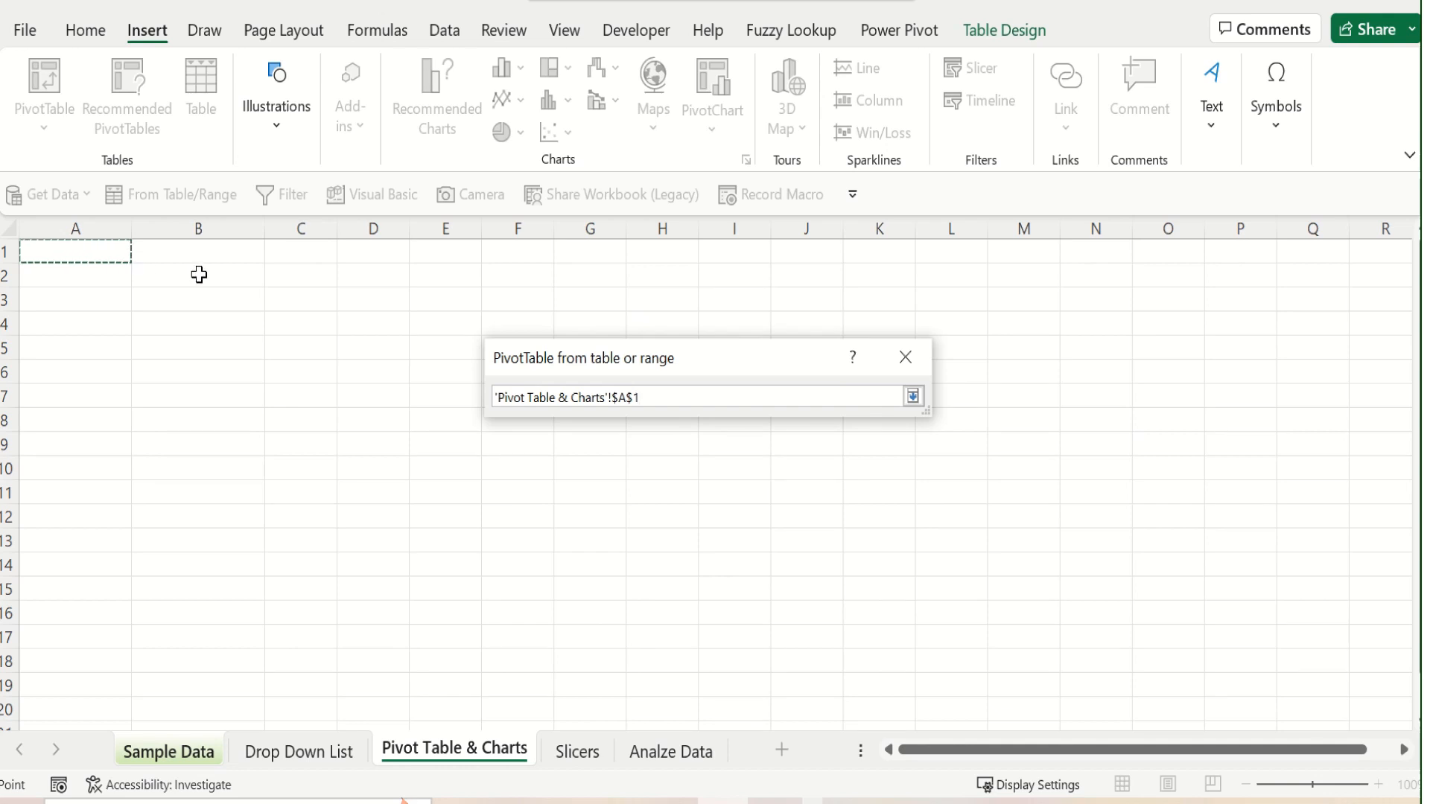
pyautogui.press('Return')
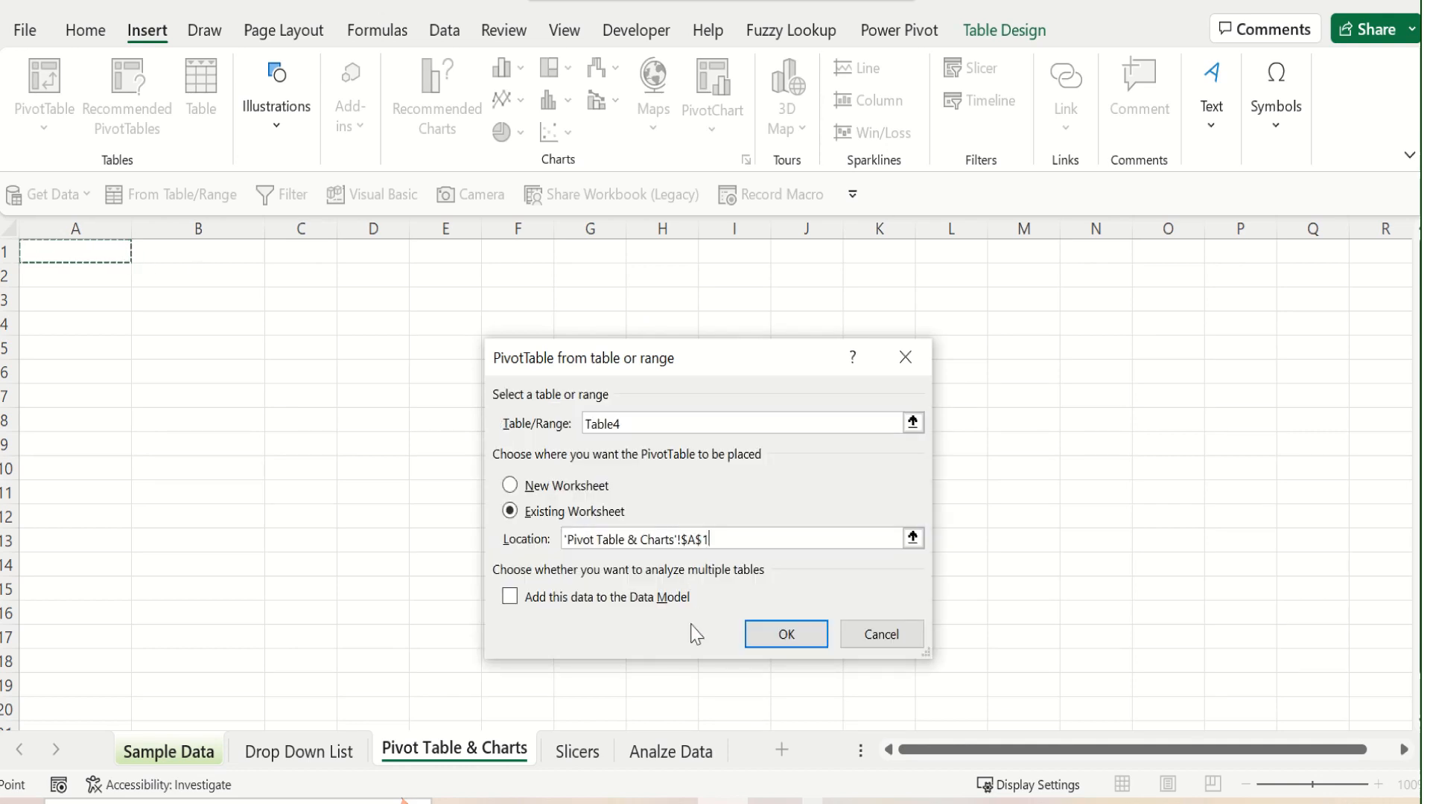
pyautogui.click(764, 637)
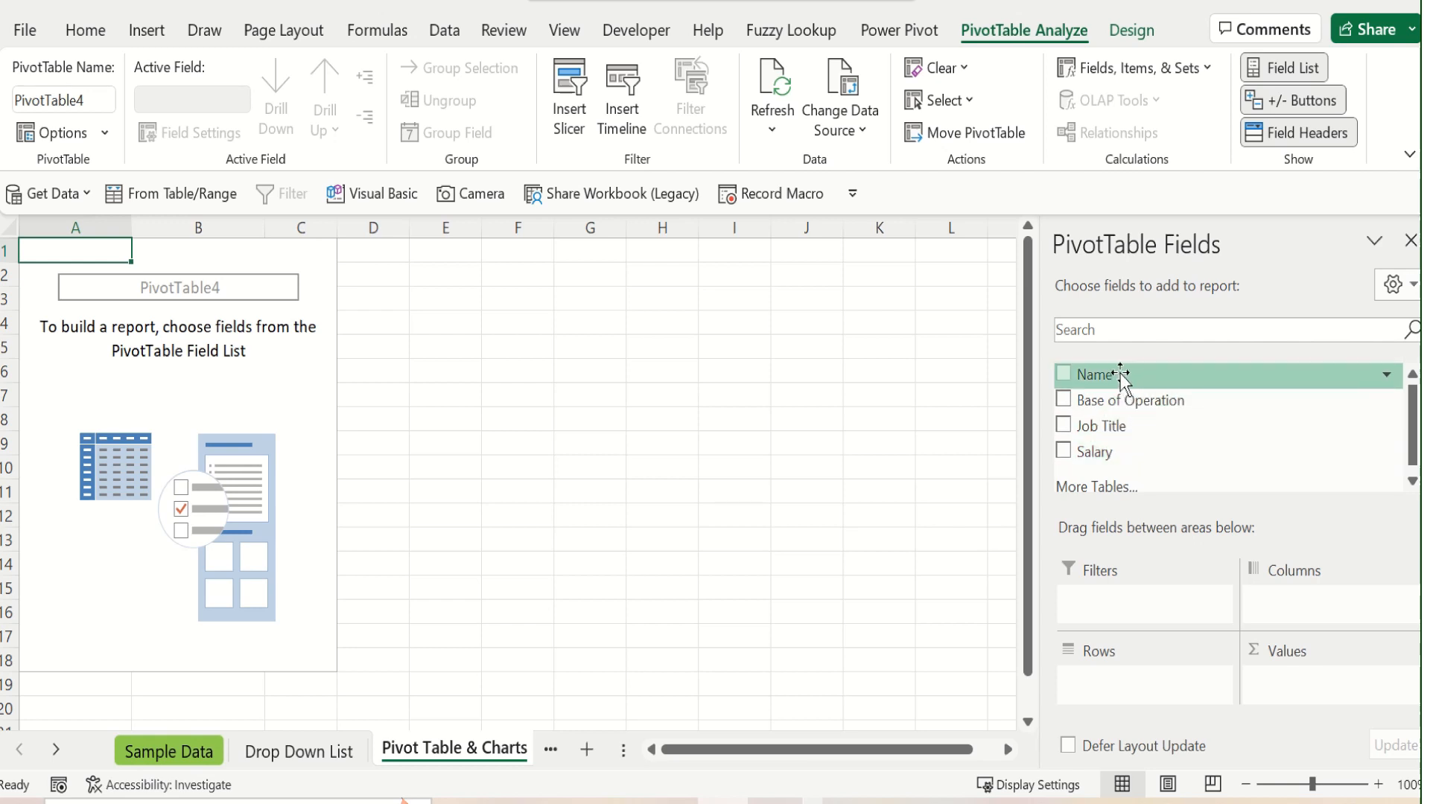
# Add the Name field to the PivotTable's rows, widen column A, and add Salary as a summed value
pyautogui.click(1063, 375)
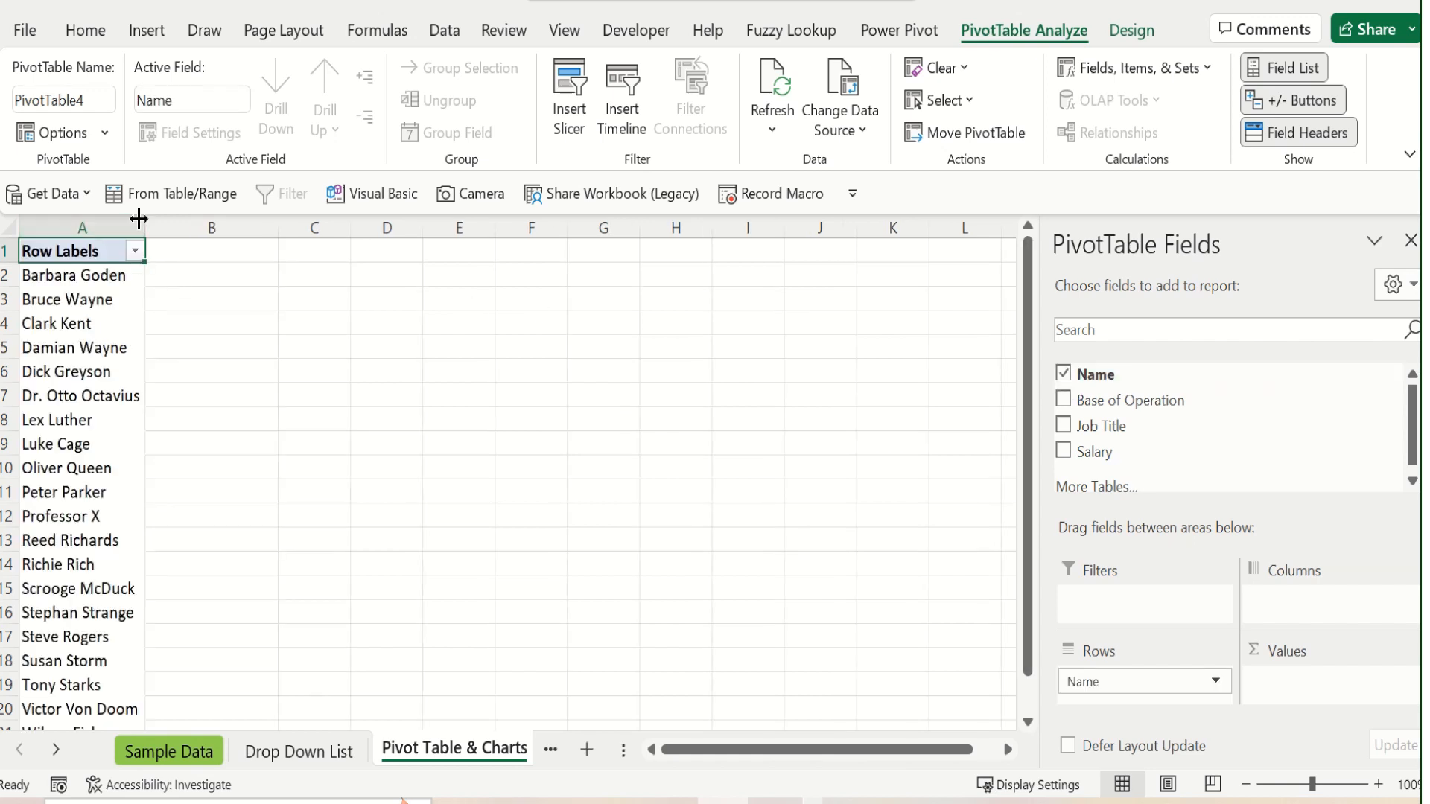
pyautogui.moveTo(145, 224); pyautogui.dragTo(184, 233)
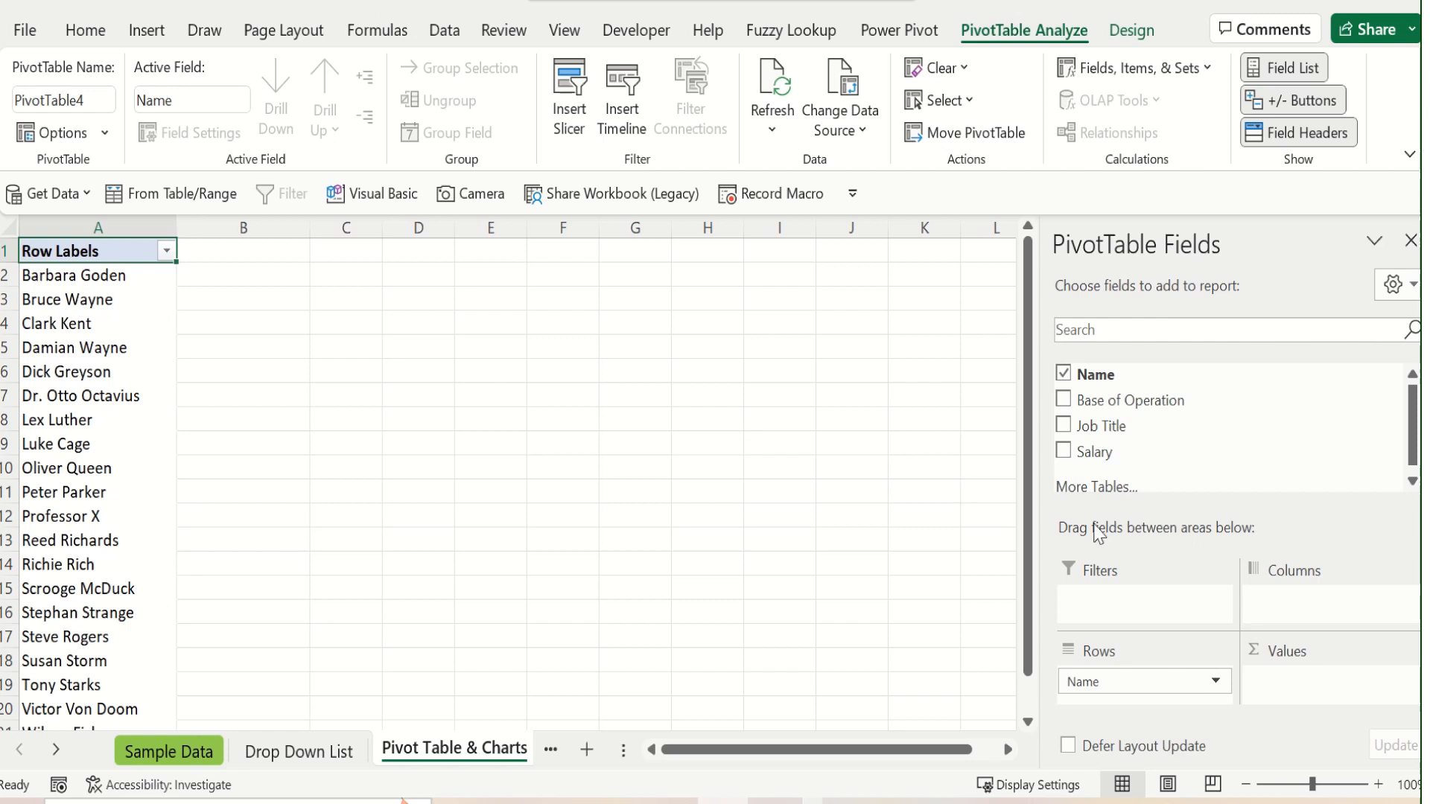
pyautogui.click(1064, 452)
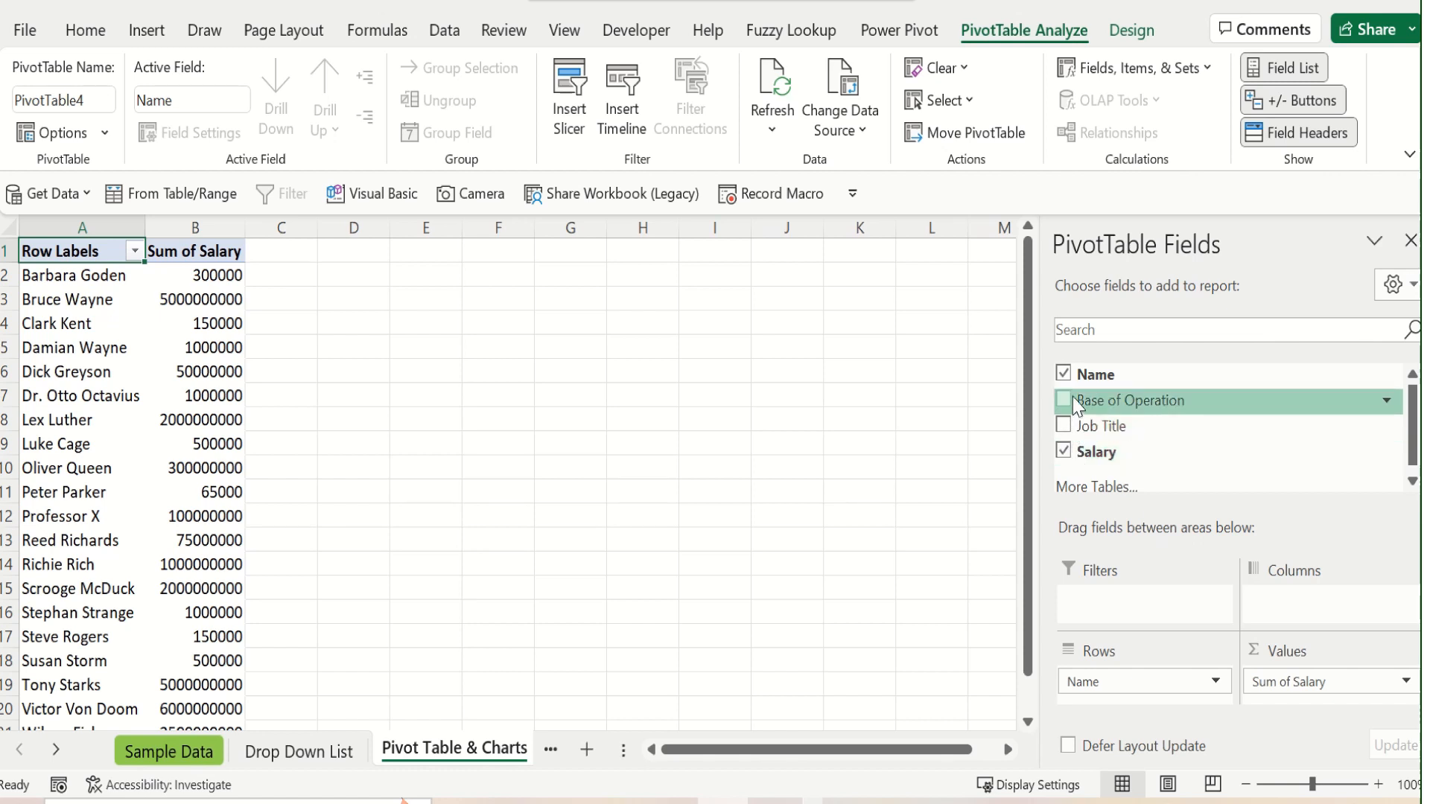
# Try Base of Operation and Job Title as additional row fields in the PivotTable, and remove both again
pyautogui.click(1073, 399)
pyautogui.click(1073, 428)
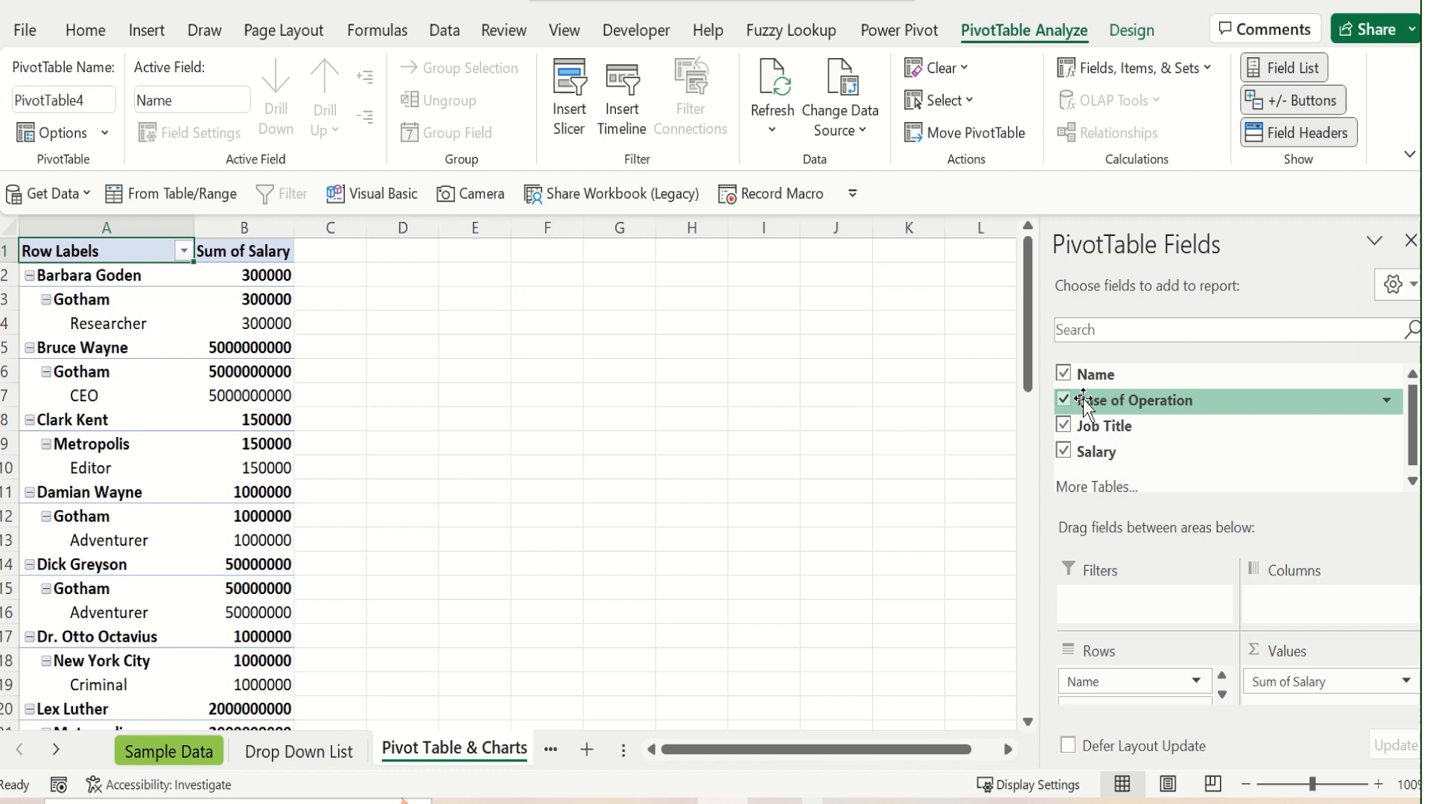
pyautogui.click(1063, 400)
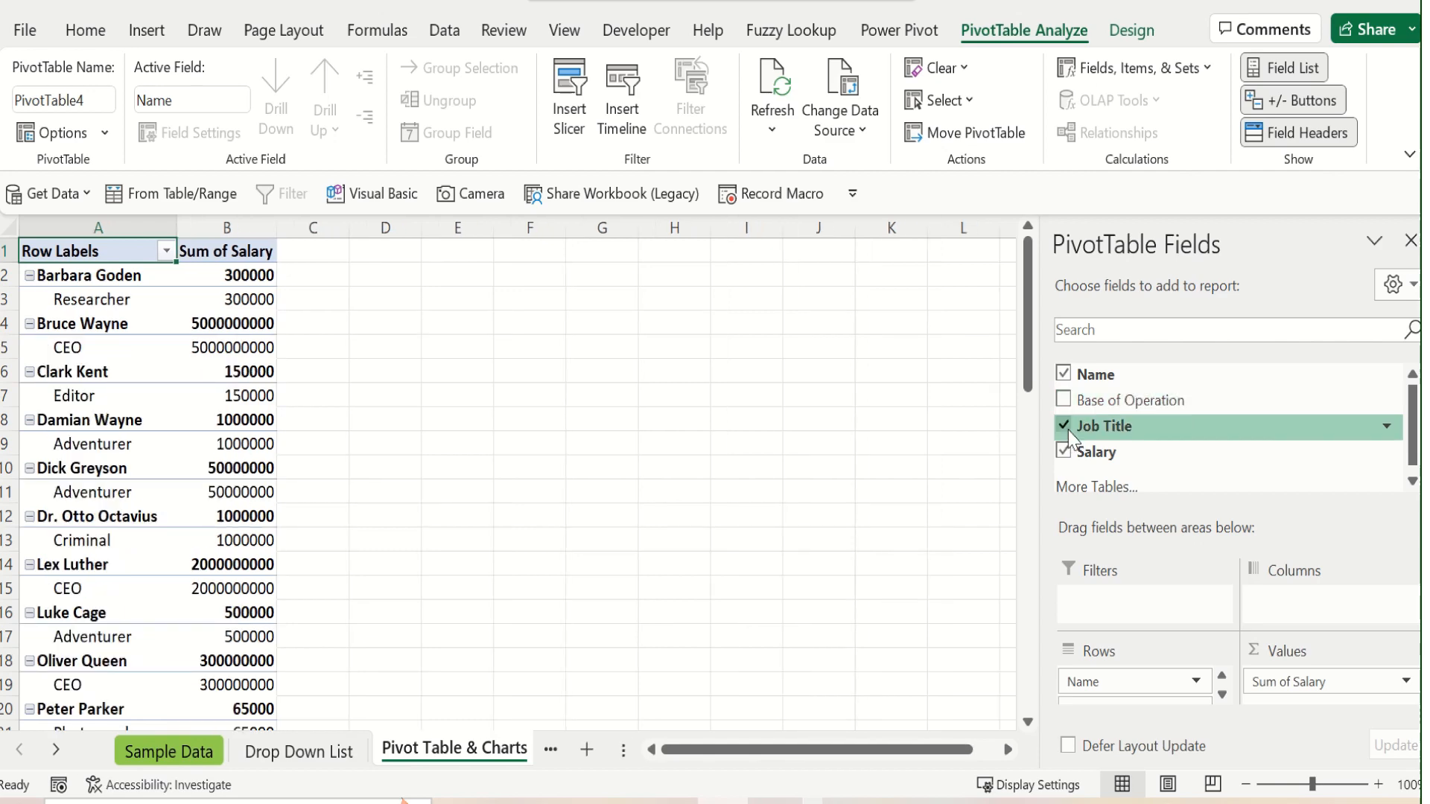
pyautogui.click(1066, 427)
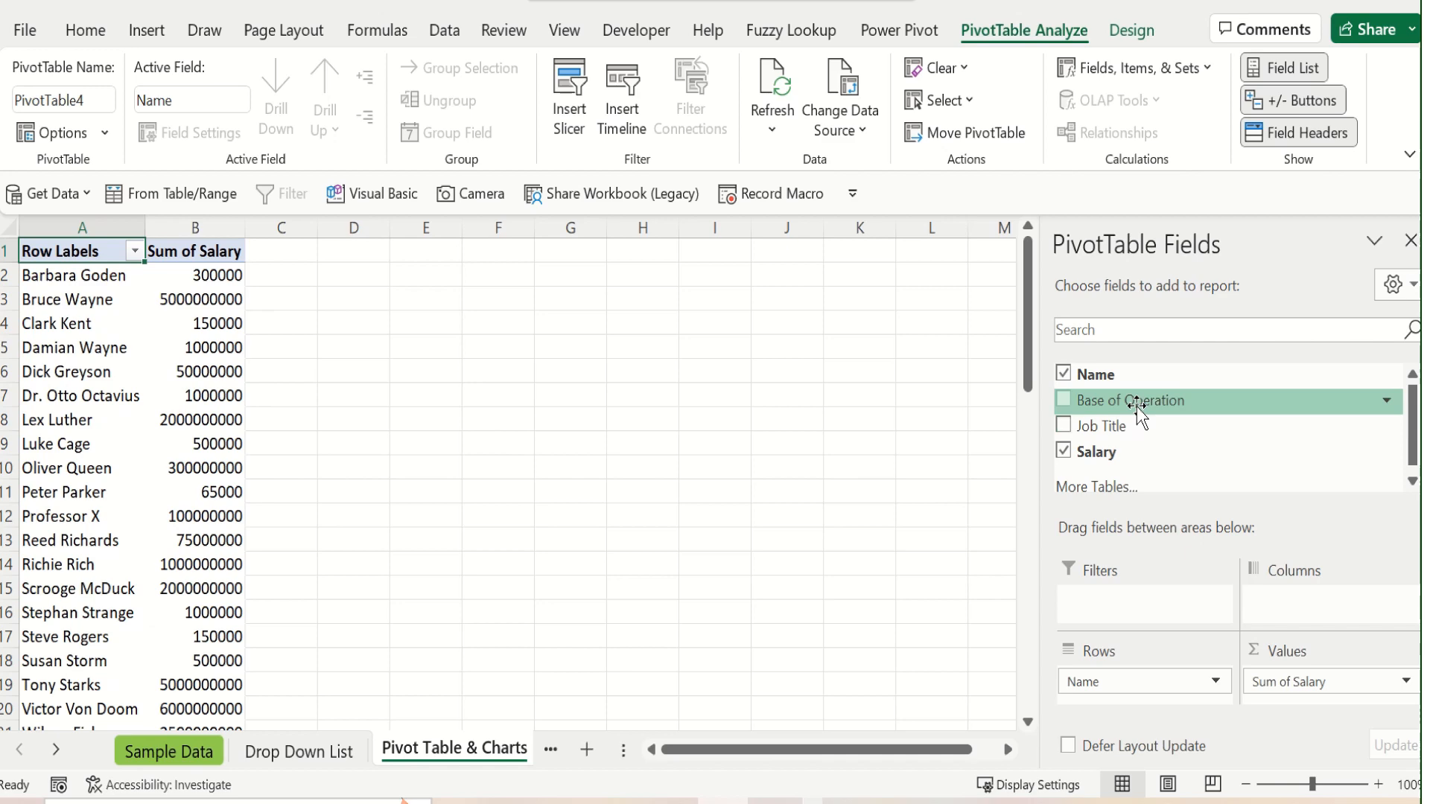
# Put the Base of Operation field in the PivotTable's columns and check the table down to its Grand Total row
pyautogui.moveTo(1136, 407); pyautogui.dragTo(1326, 615)
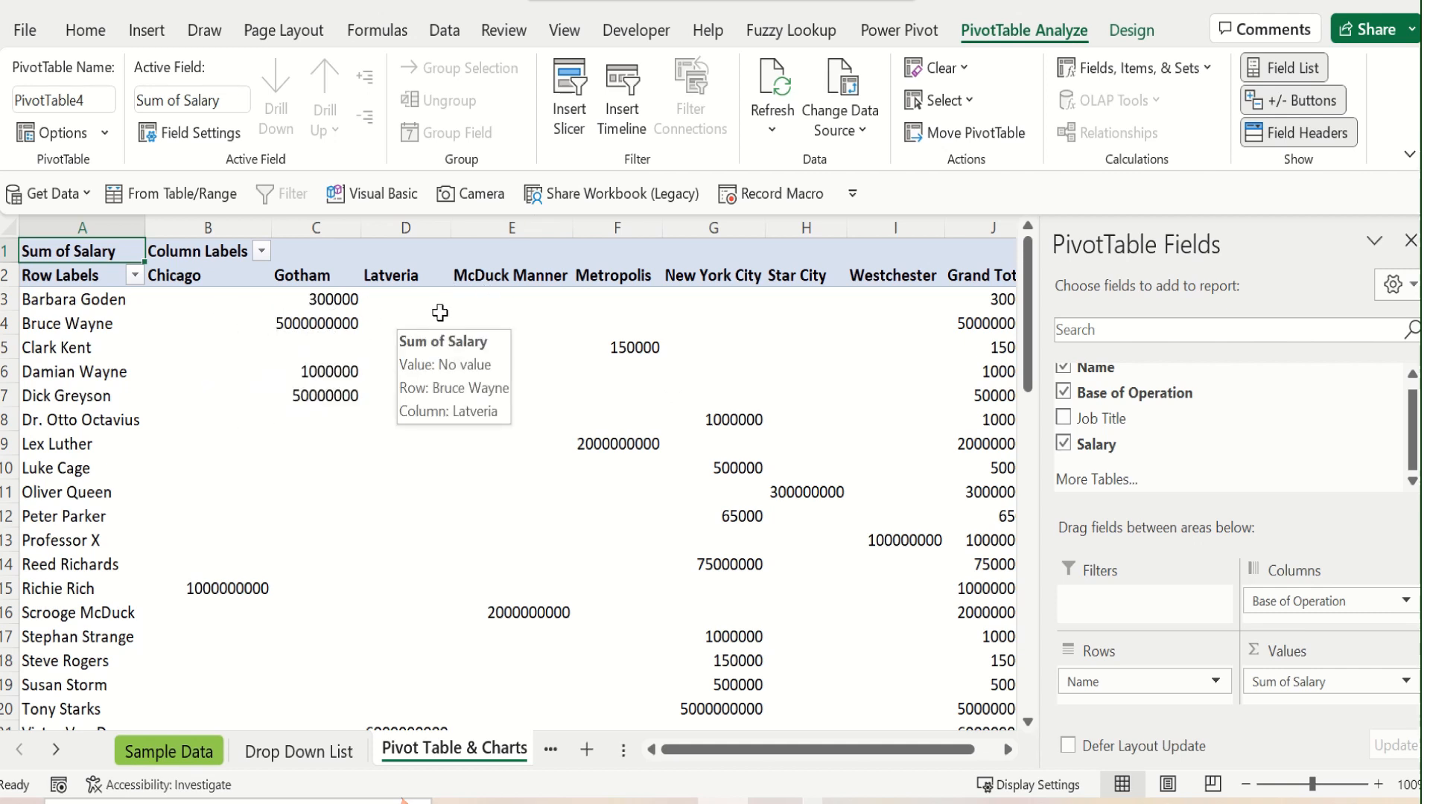
pyautogui.scroll(-1, 418, 468)
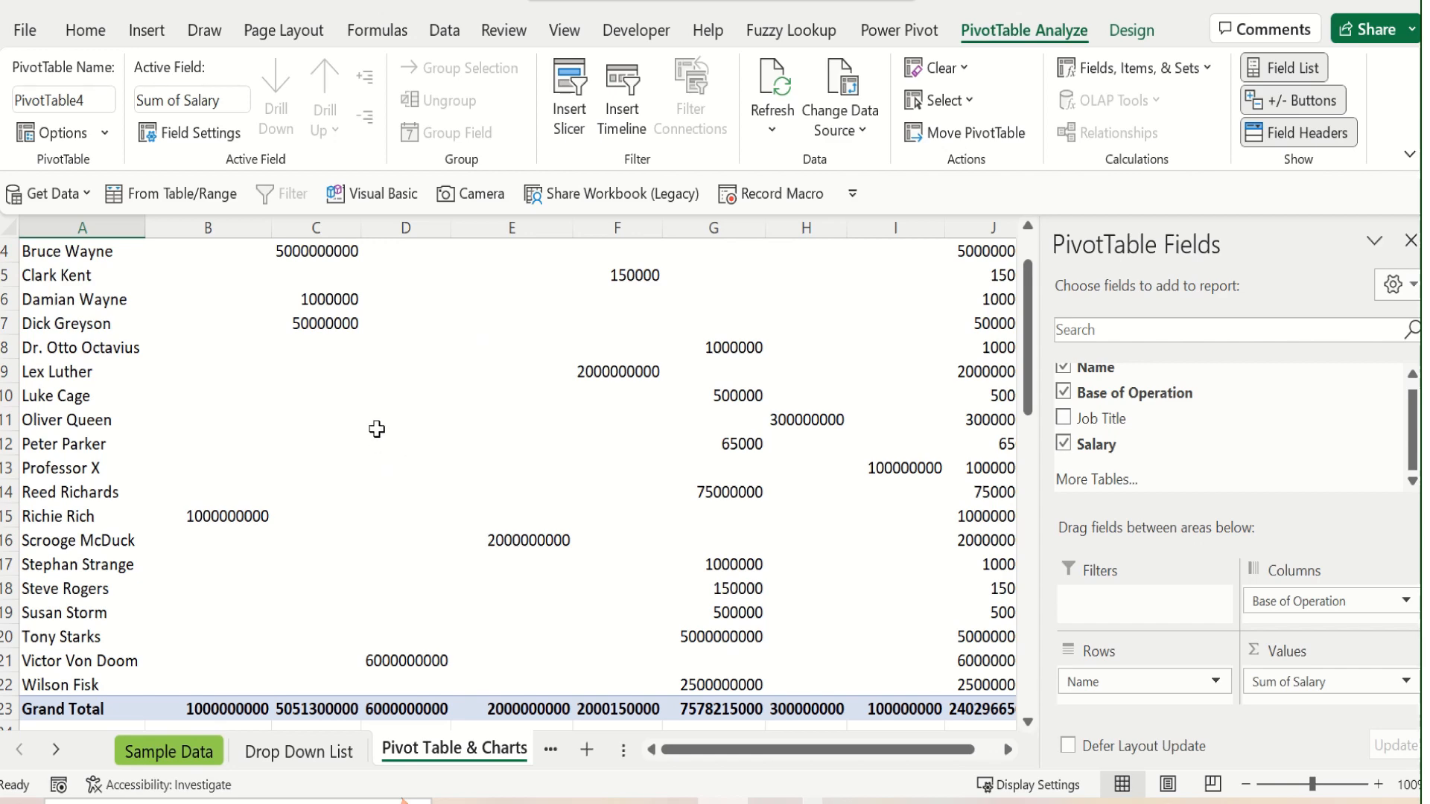
pyautogui.scroll(1, 377, 429)
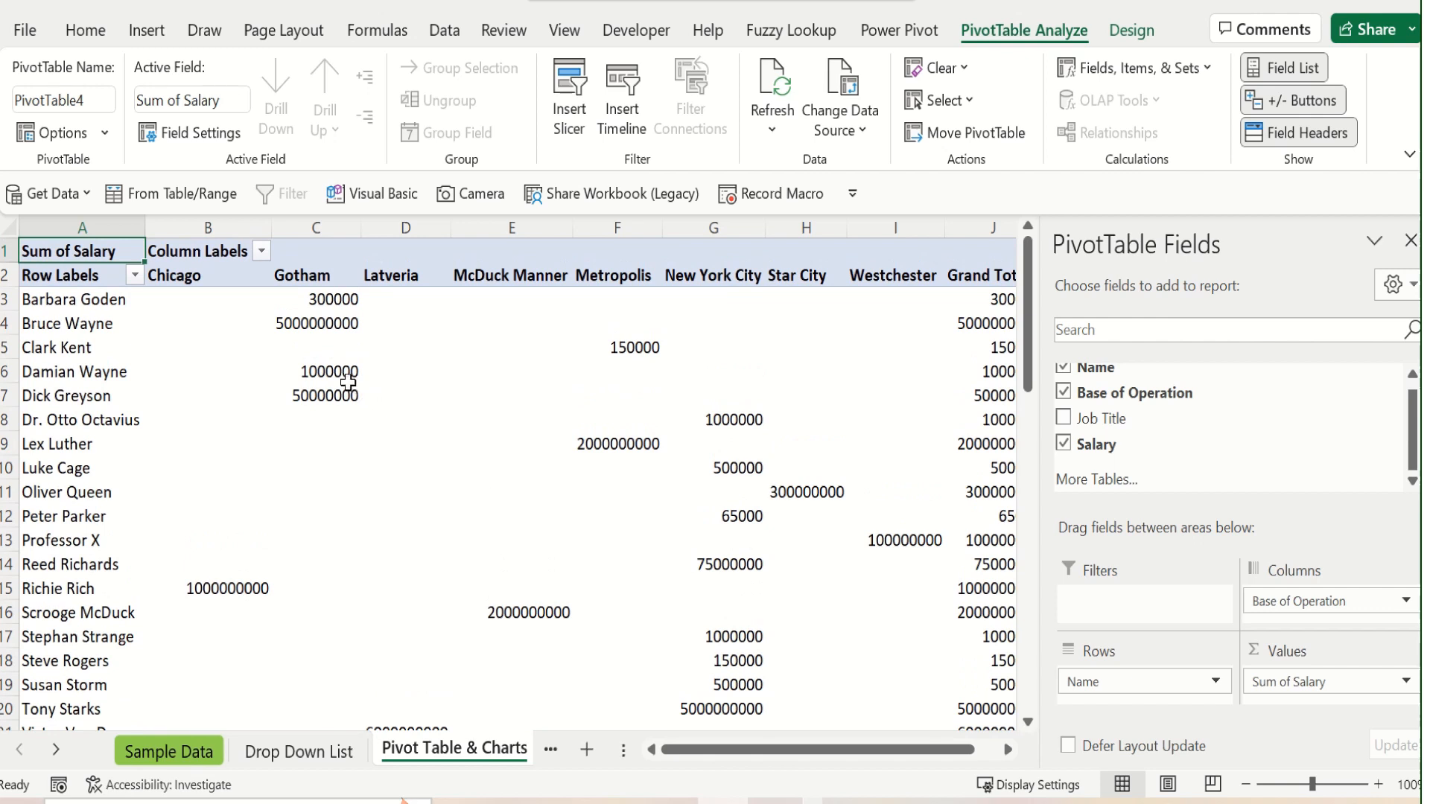
# Set the number format of the PivotTable's Sum of Salary values to Currency with the $ symbol and 2 decimal places
pyautogui.moveTo(332, 326)
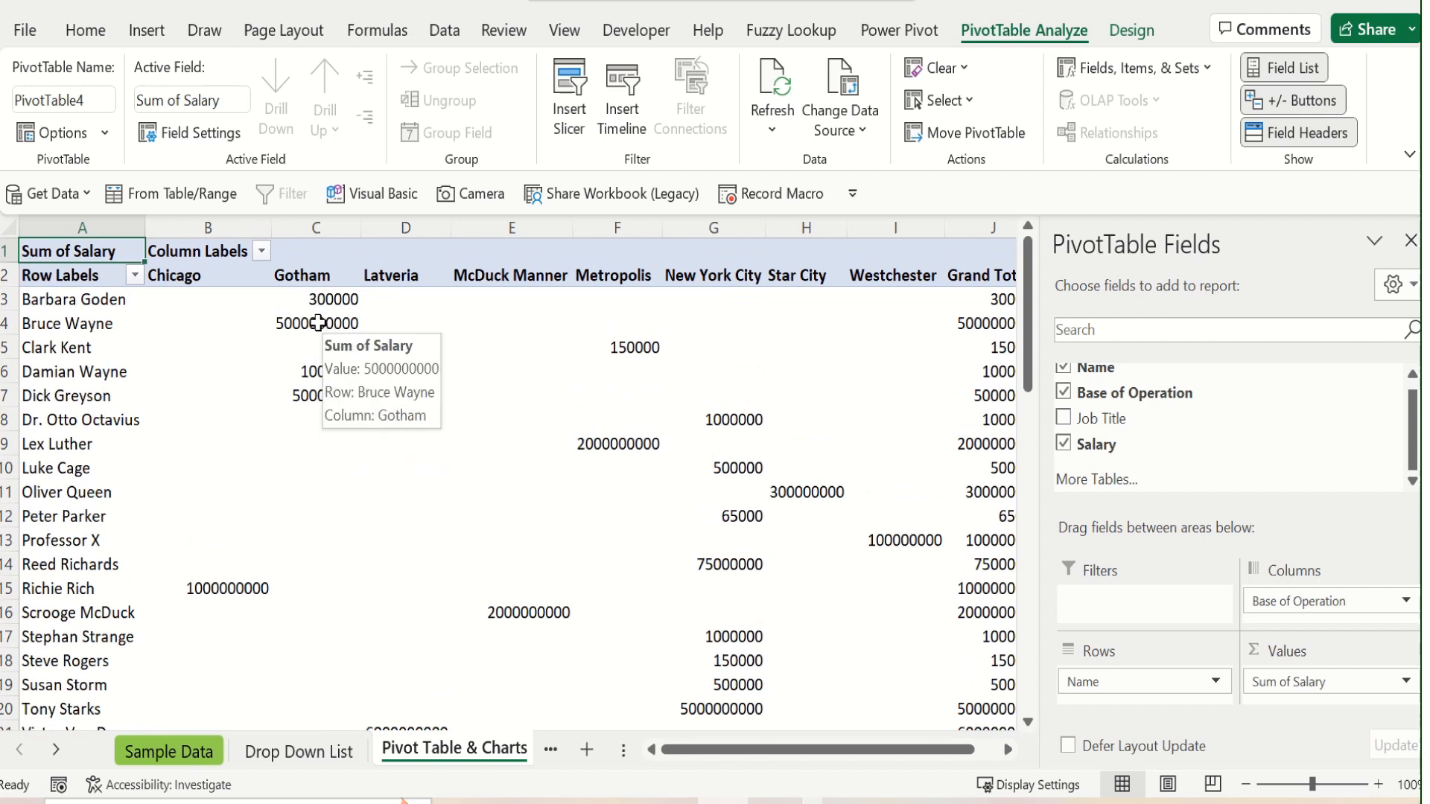
pyautogui.click(318, 323)
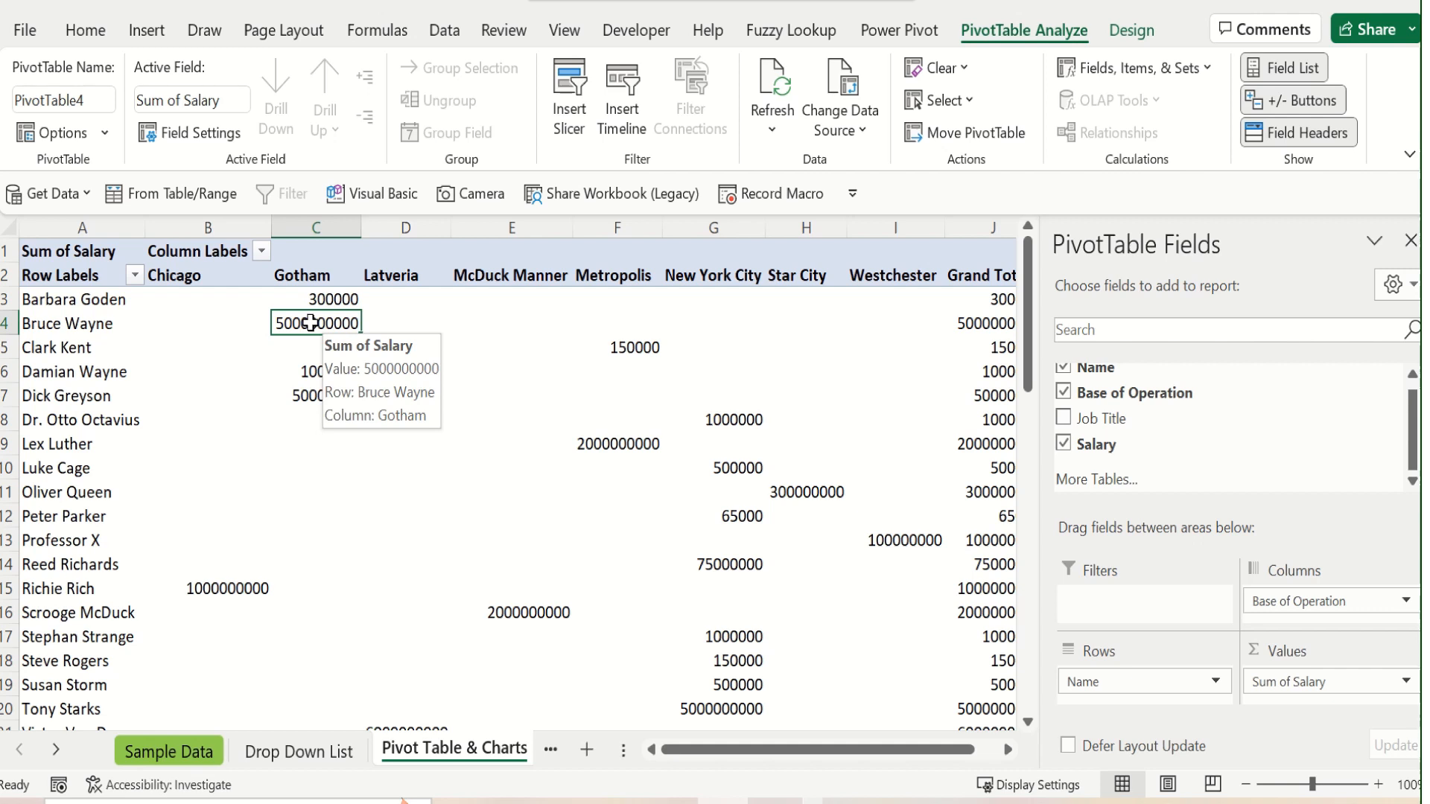
pyautogui.rightClick(311, 322)
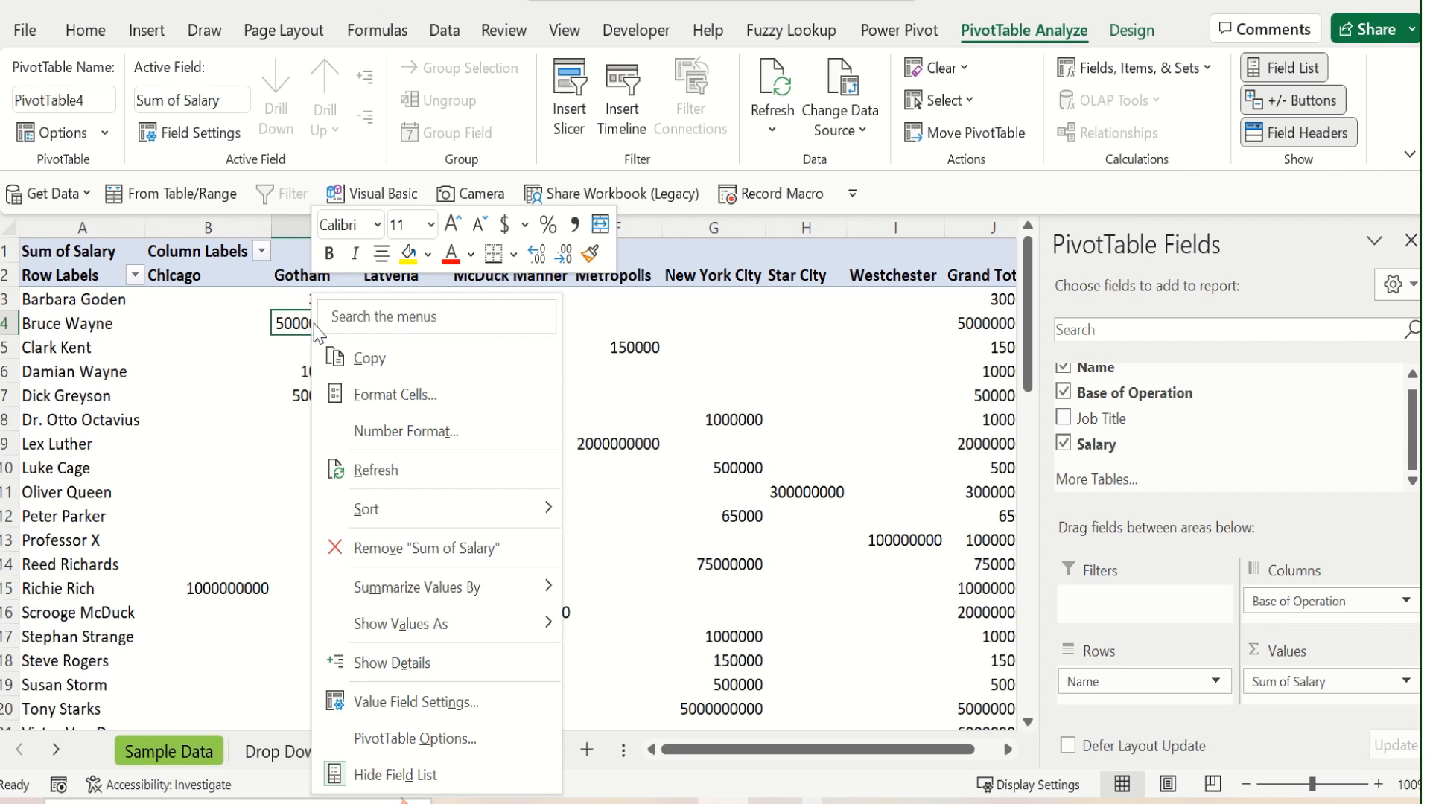
pyautogui.click(366, 433)
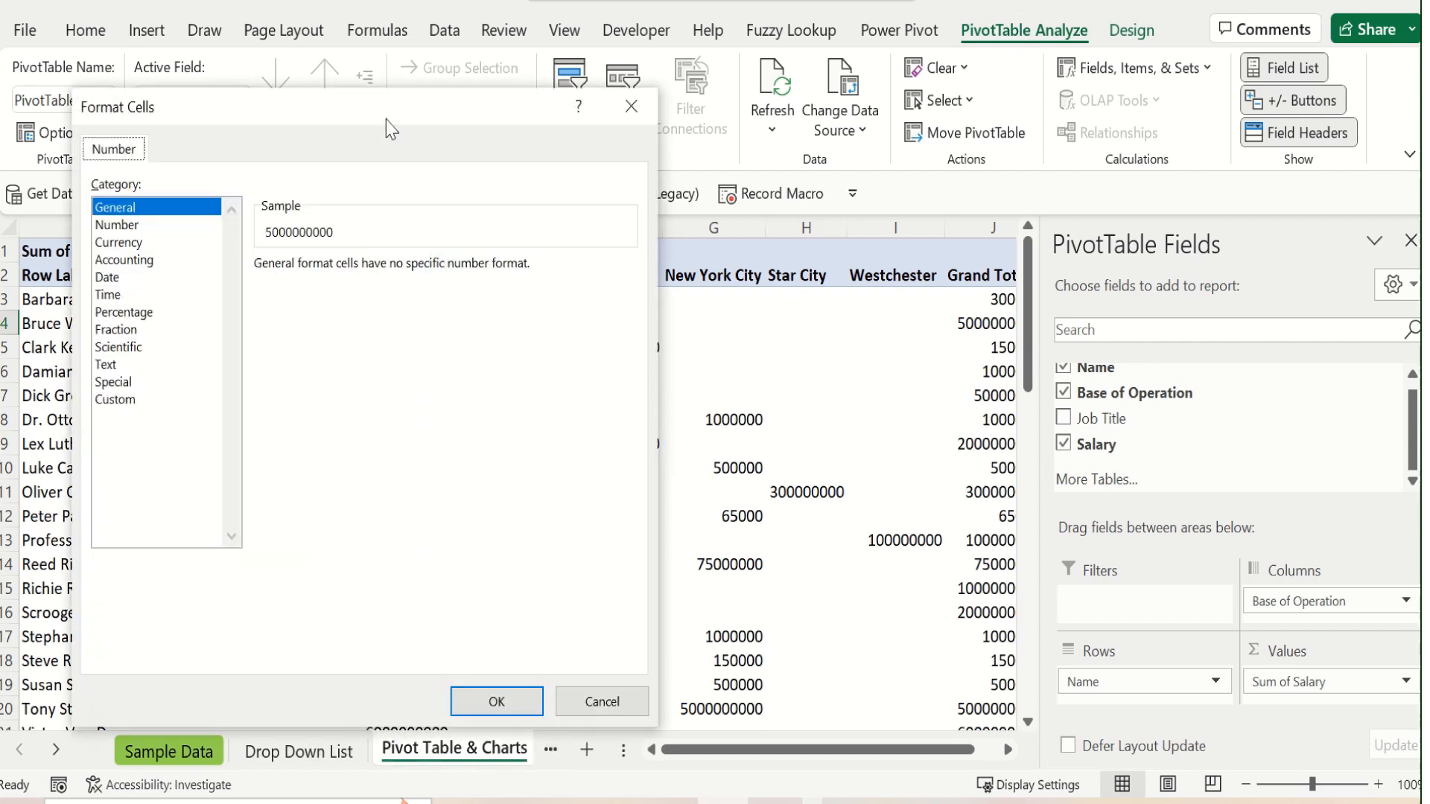
pyautogui.moveTo(386, 119); pyautogui.dragTo(669, 133)
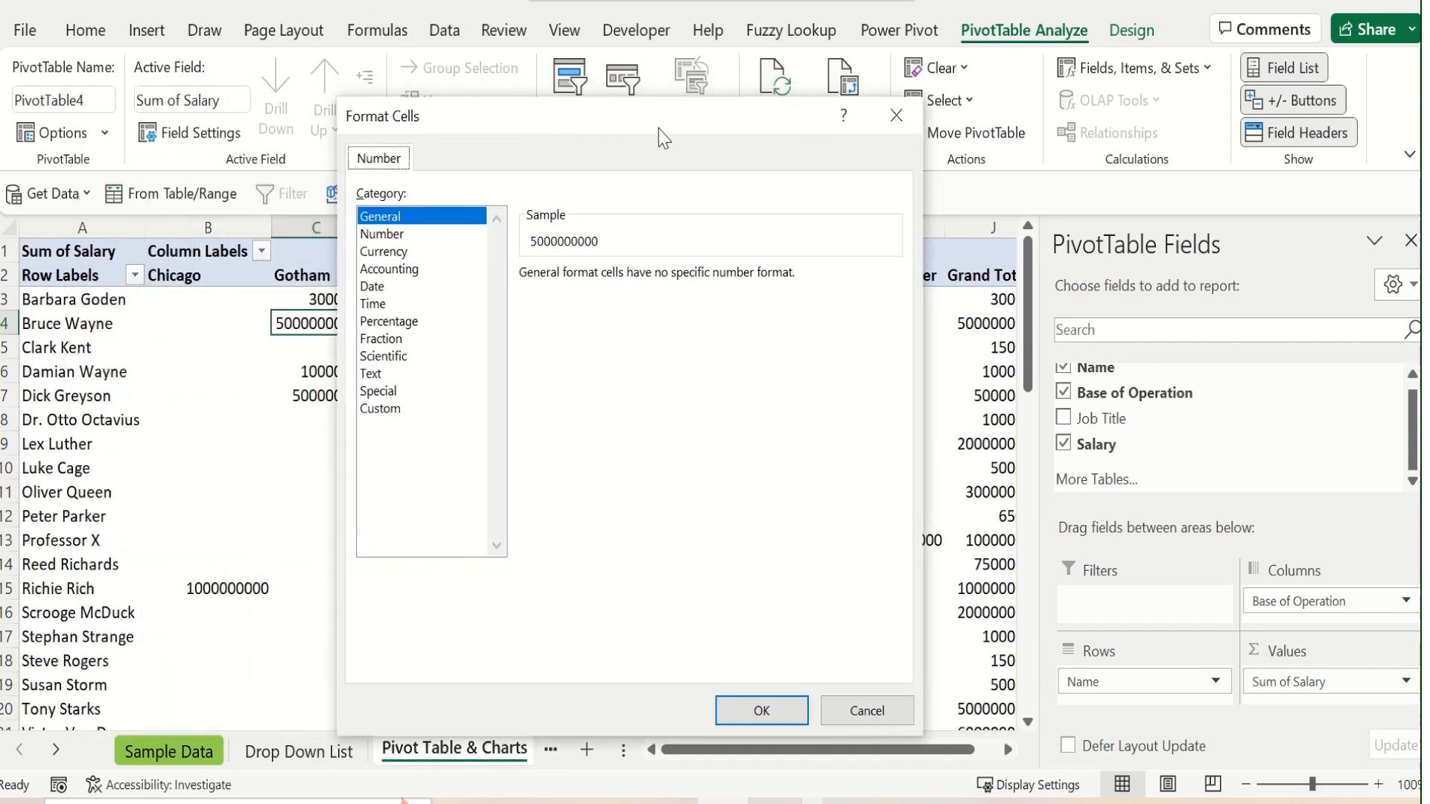
pyautogui.click(406, 255)
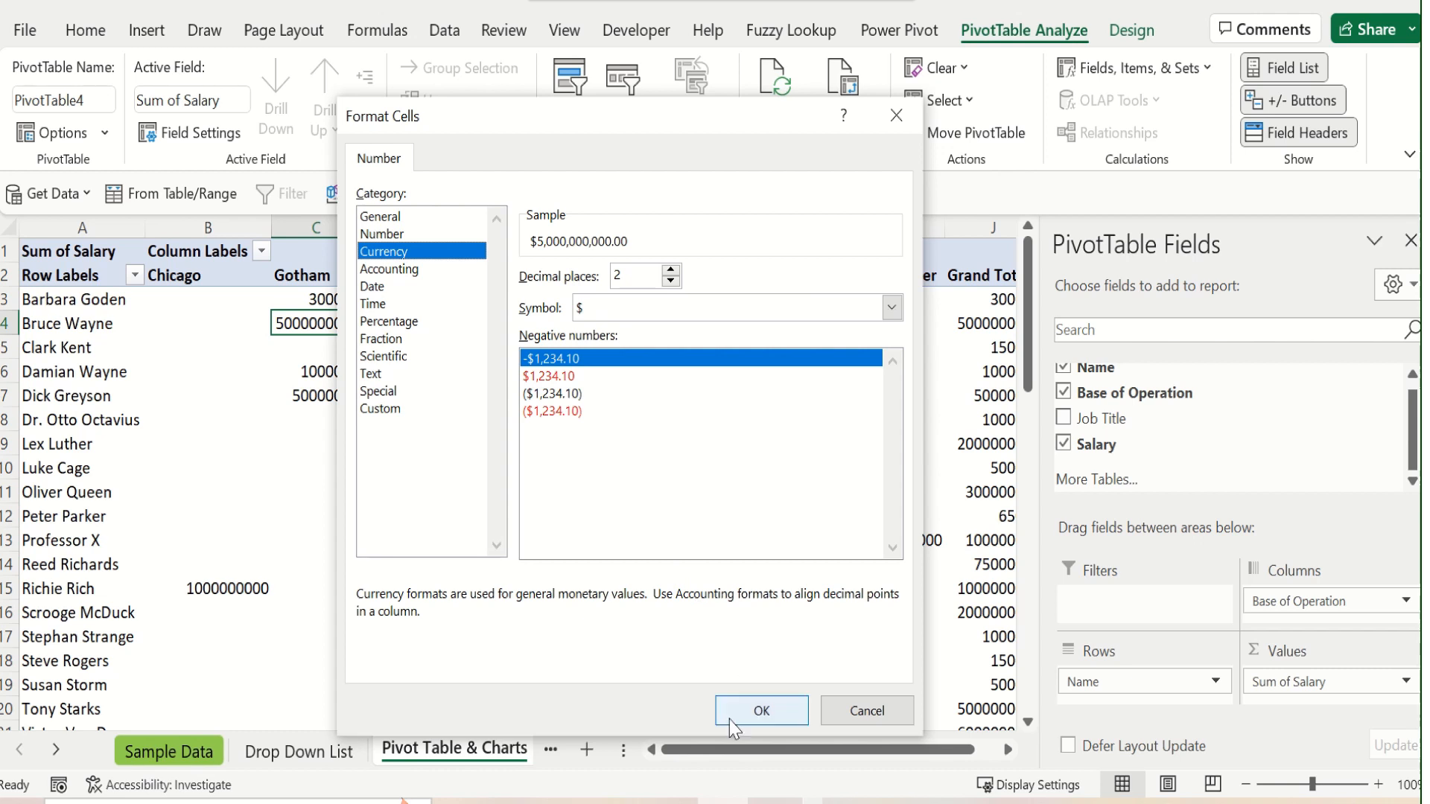
pyautogui.click(760, 711)
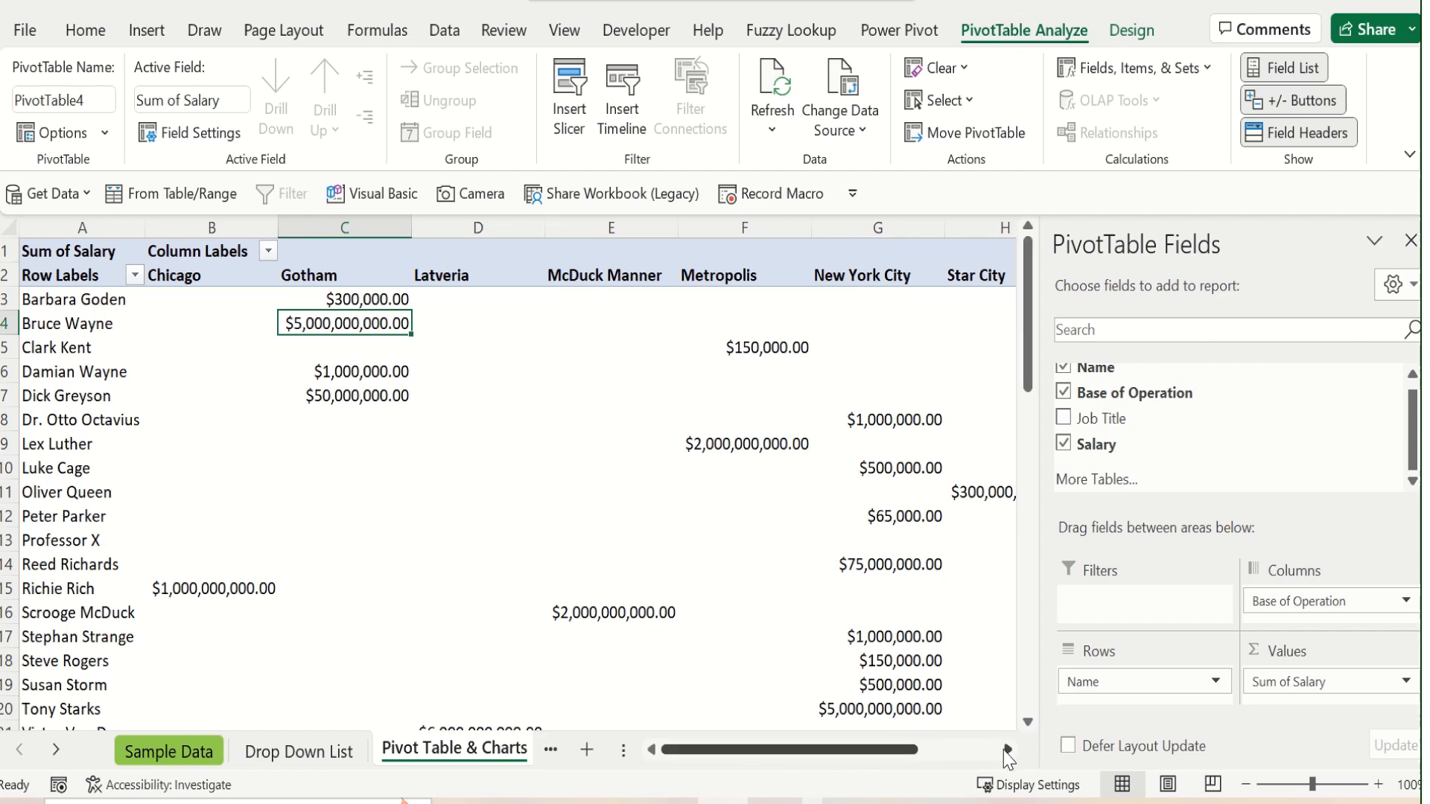
# Switch the PivotTable's report layout to Tabular Form
pyautogui.click(1006, 749)
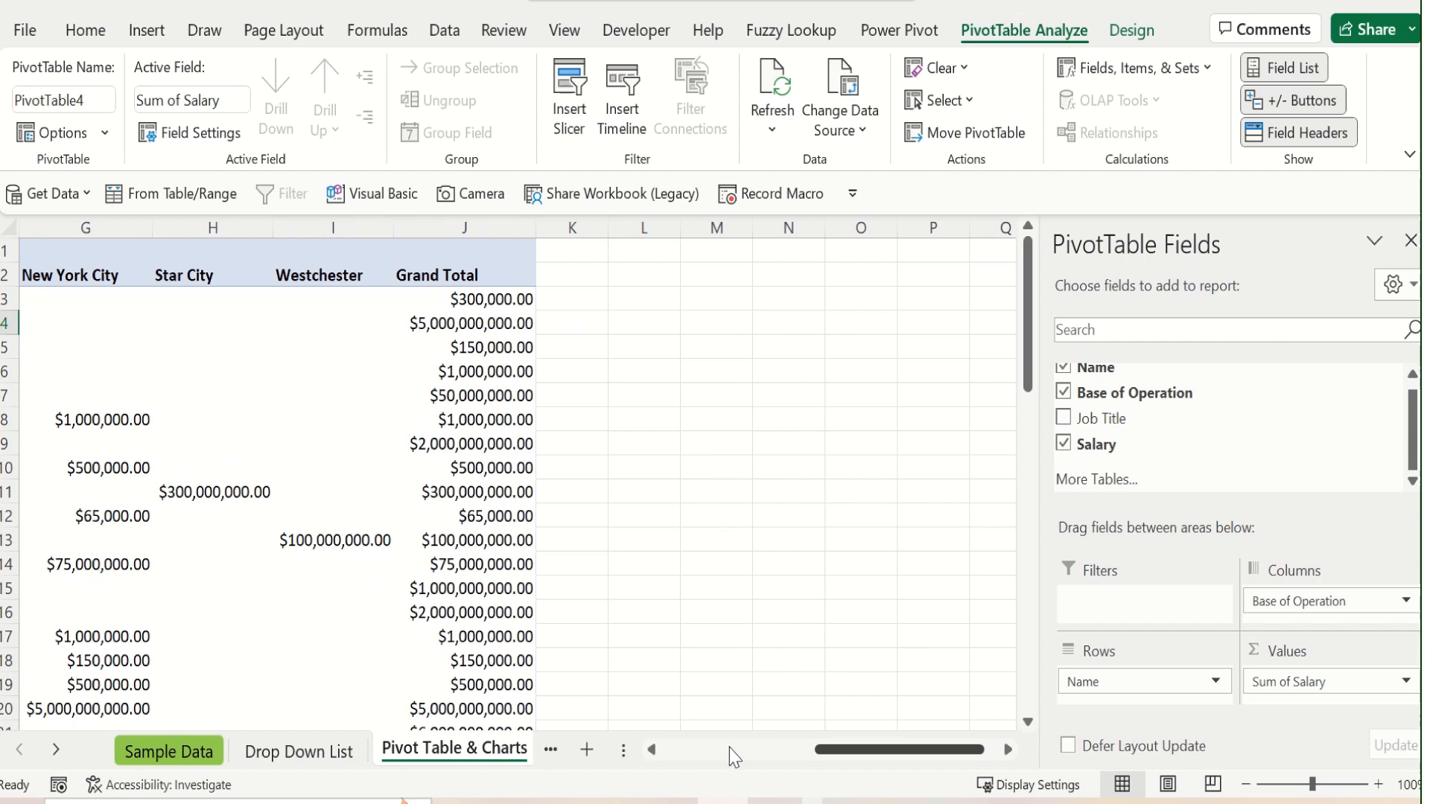
pyautogui.moveTo(822, 758); pyautogui.dragTo(720, 753)
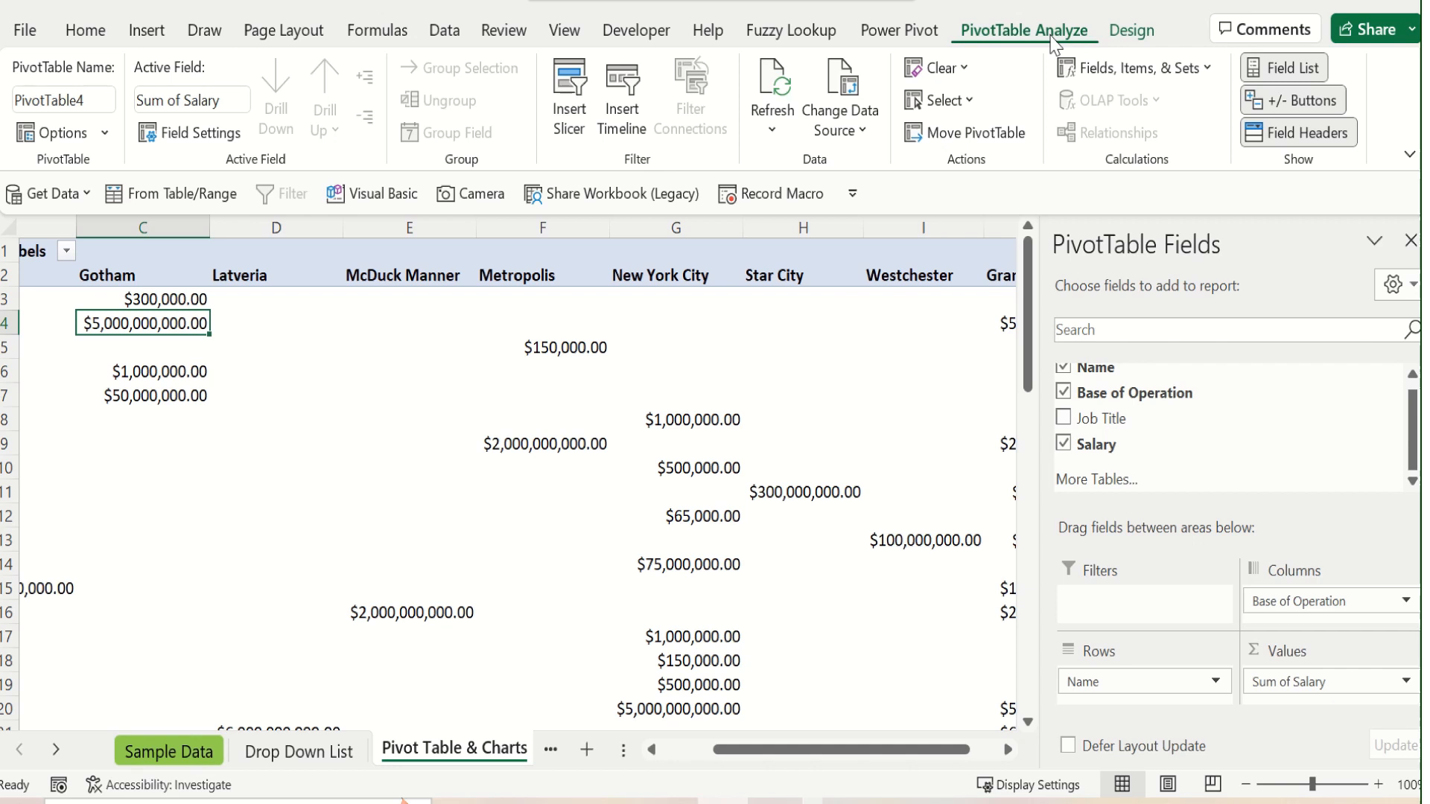
pyautogui.click(1131, 32)
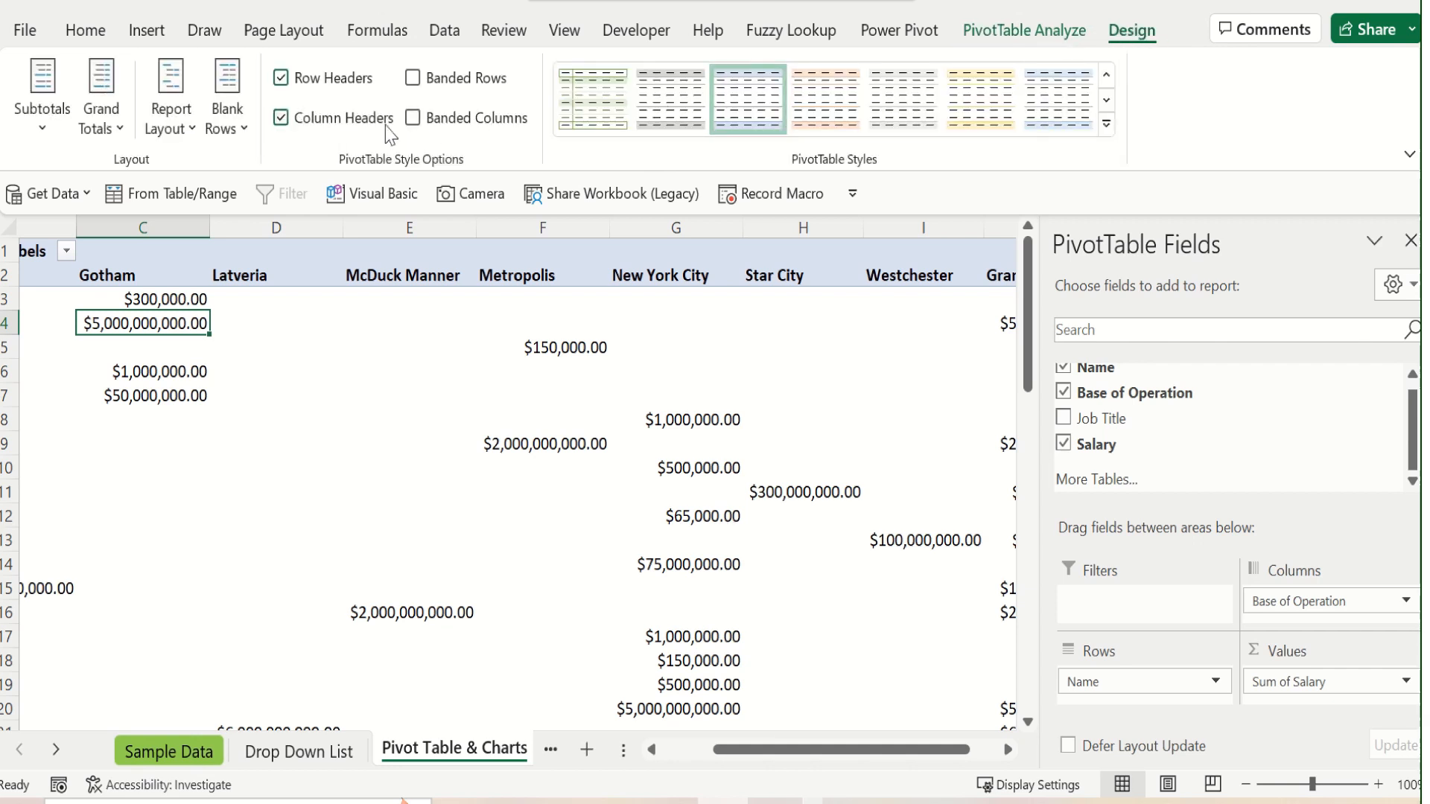
pyautogui.click(181, 133)
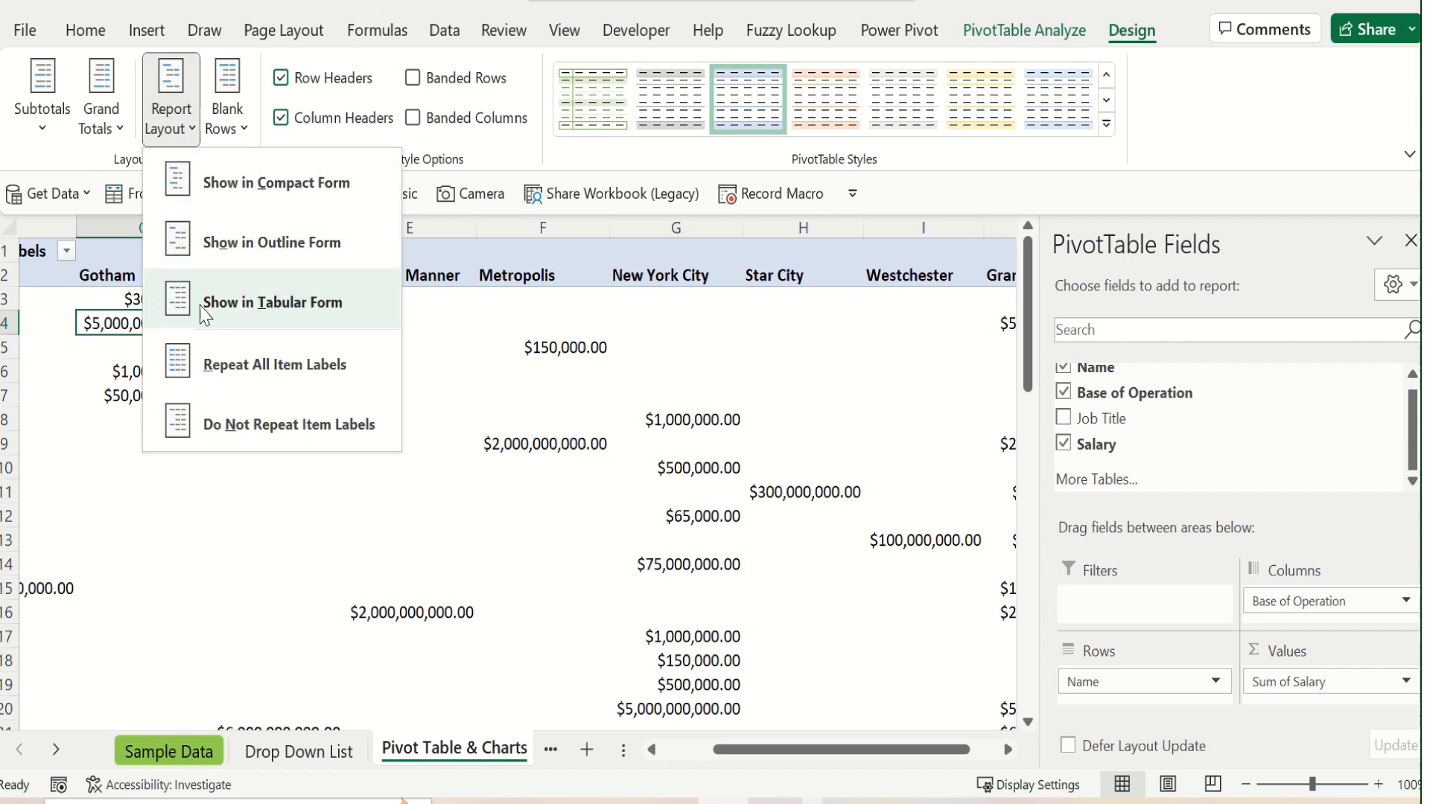
pyautogui.click(272, 303)
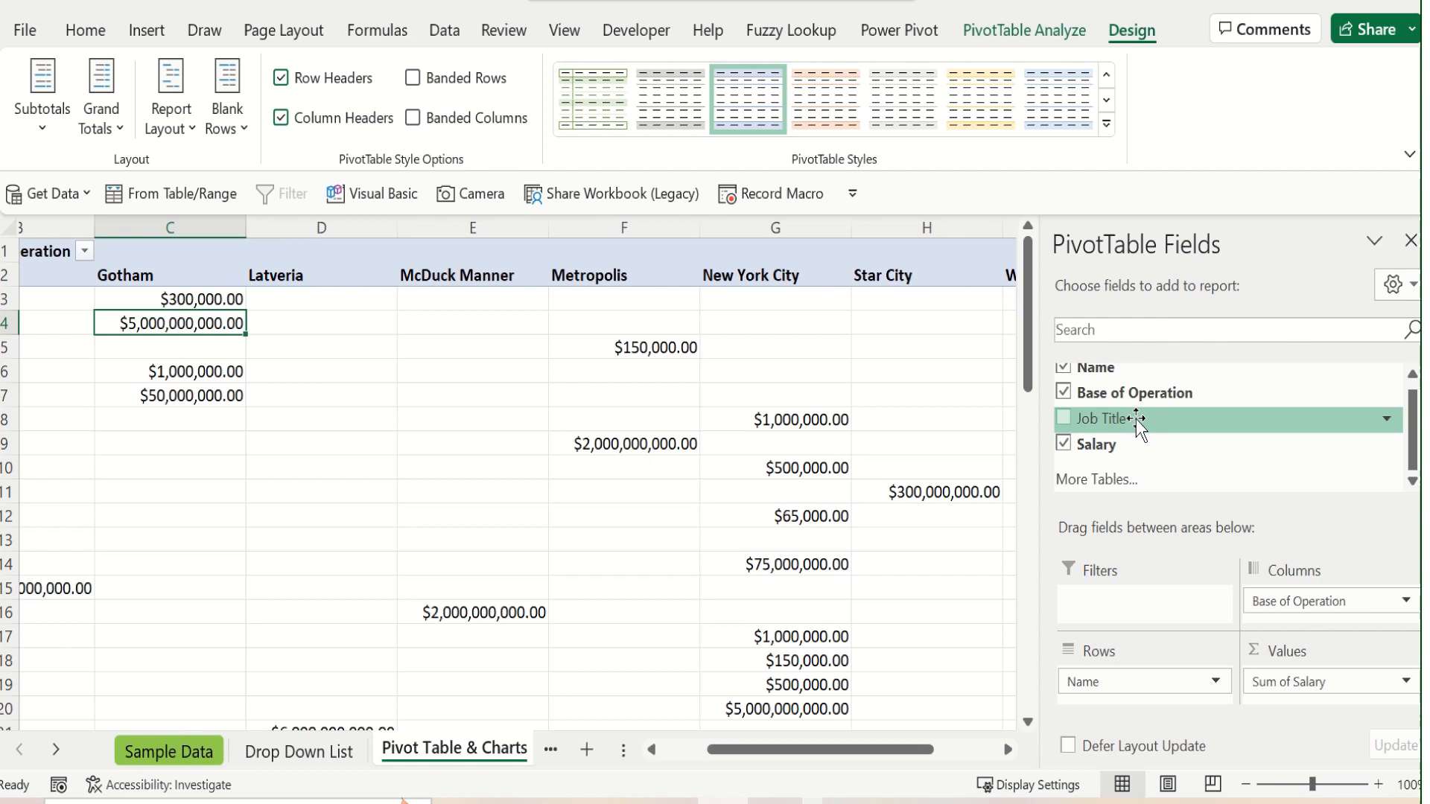
# Try Job Title as an additional PivotTable field, remove it again, and take Base of Operation out of the PivotTable
pyautogui.click(1064, 419)
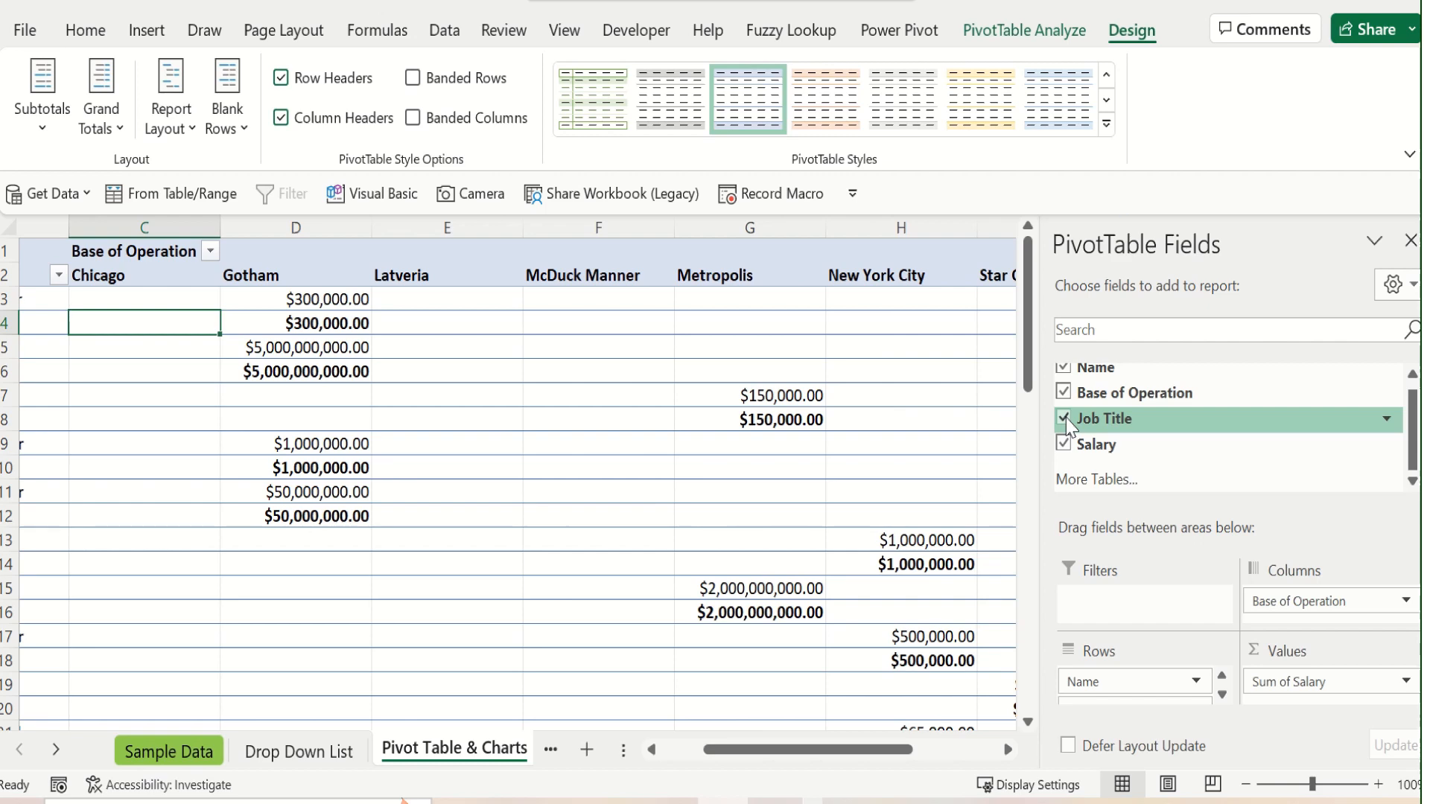
pyautogui.click(1064, 419)
pyautogui.click(1063, 393)
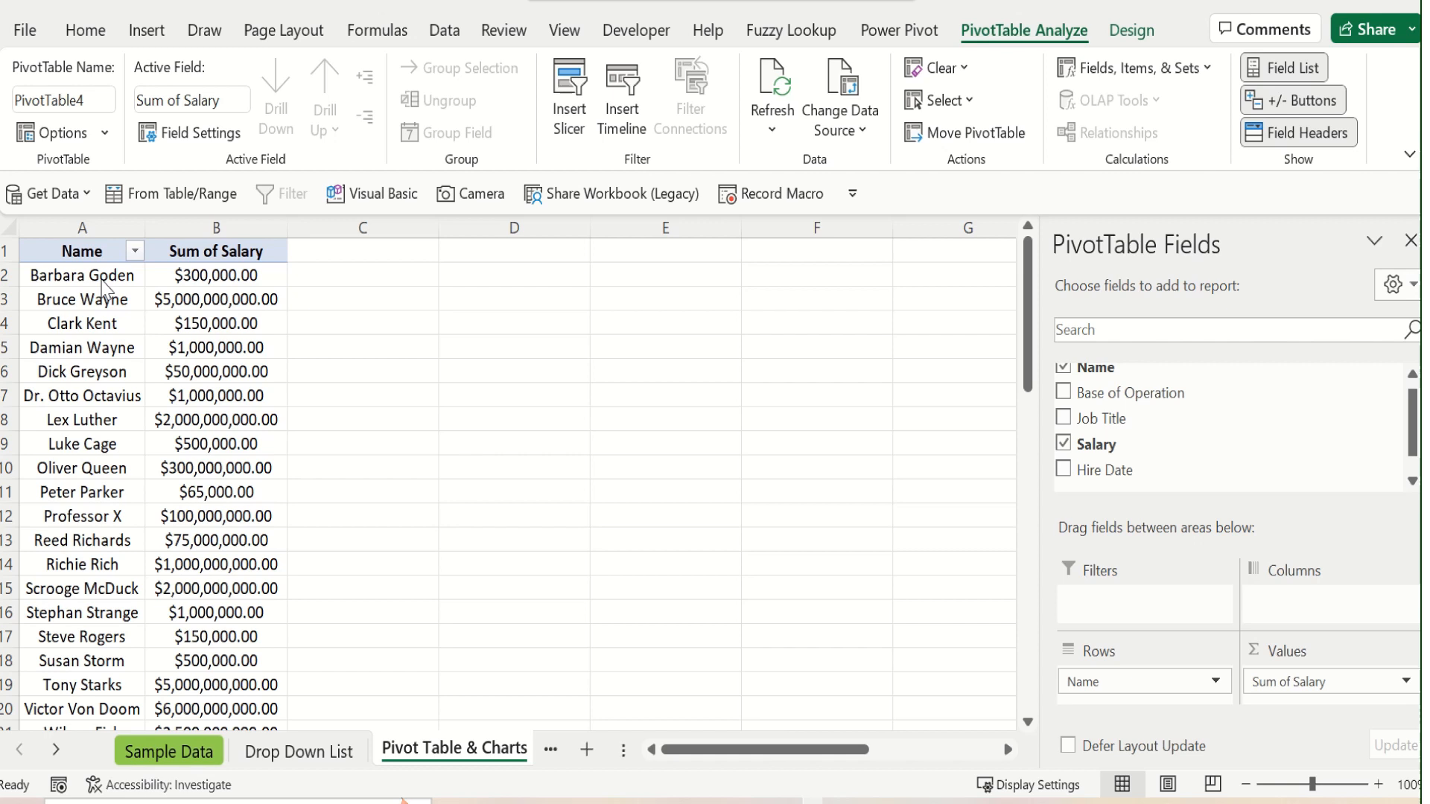
# Insert slicers for the Name, Base of Operation and Salary fields of the PivotTable
pyautogui.click(201, 303)
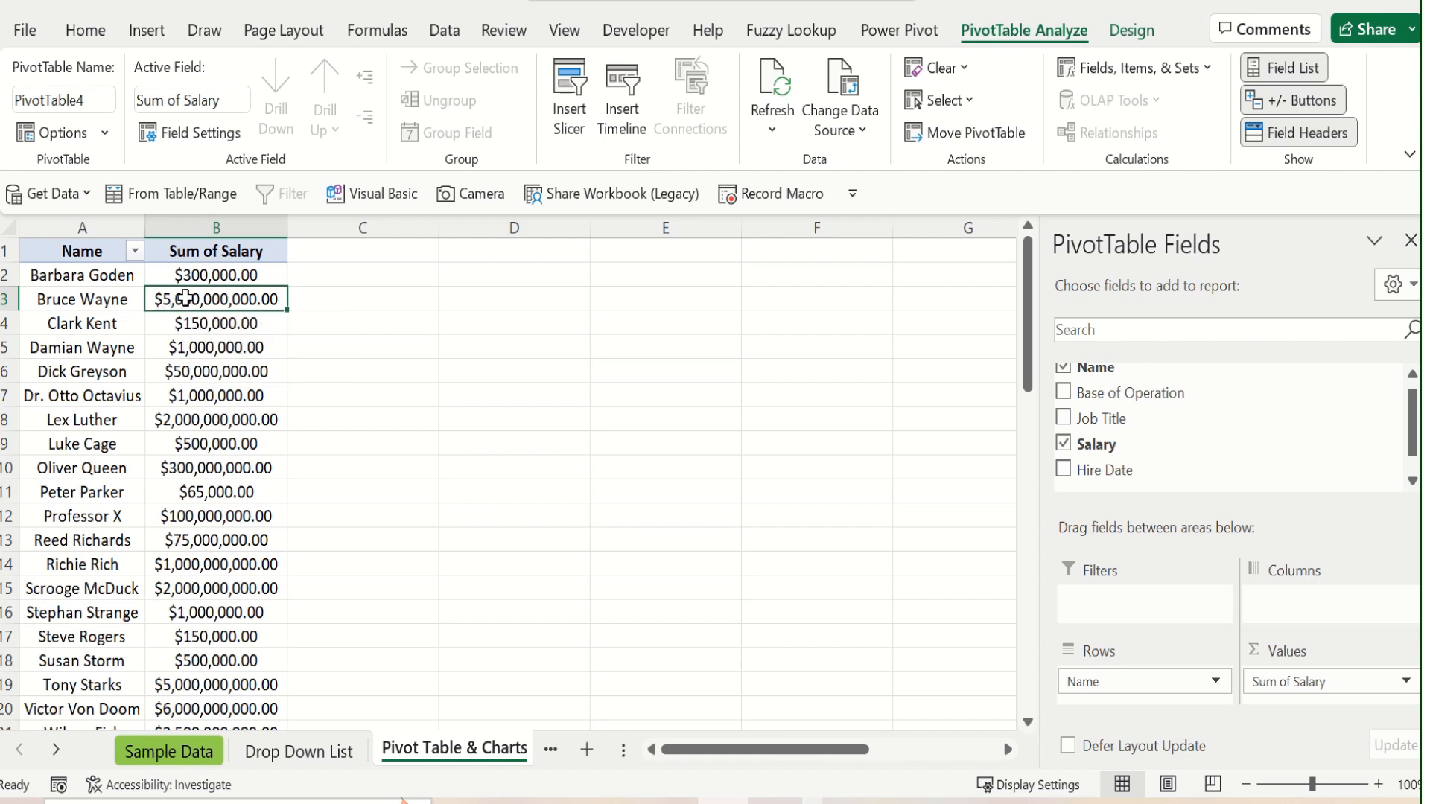
pyautogui.moveTo(183, 300)
pyautogui.click(571, 98)
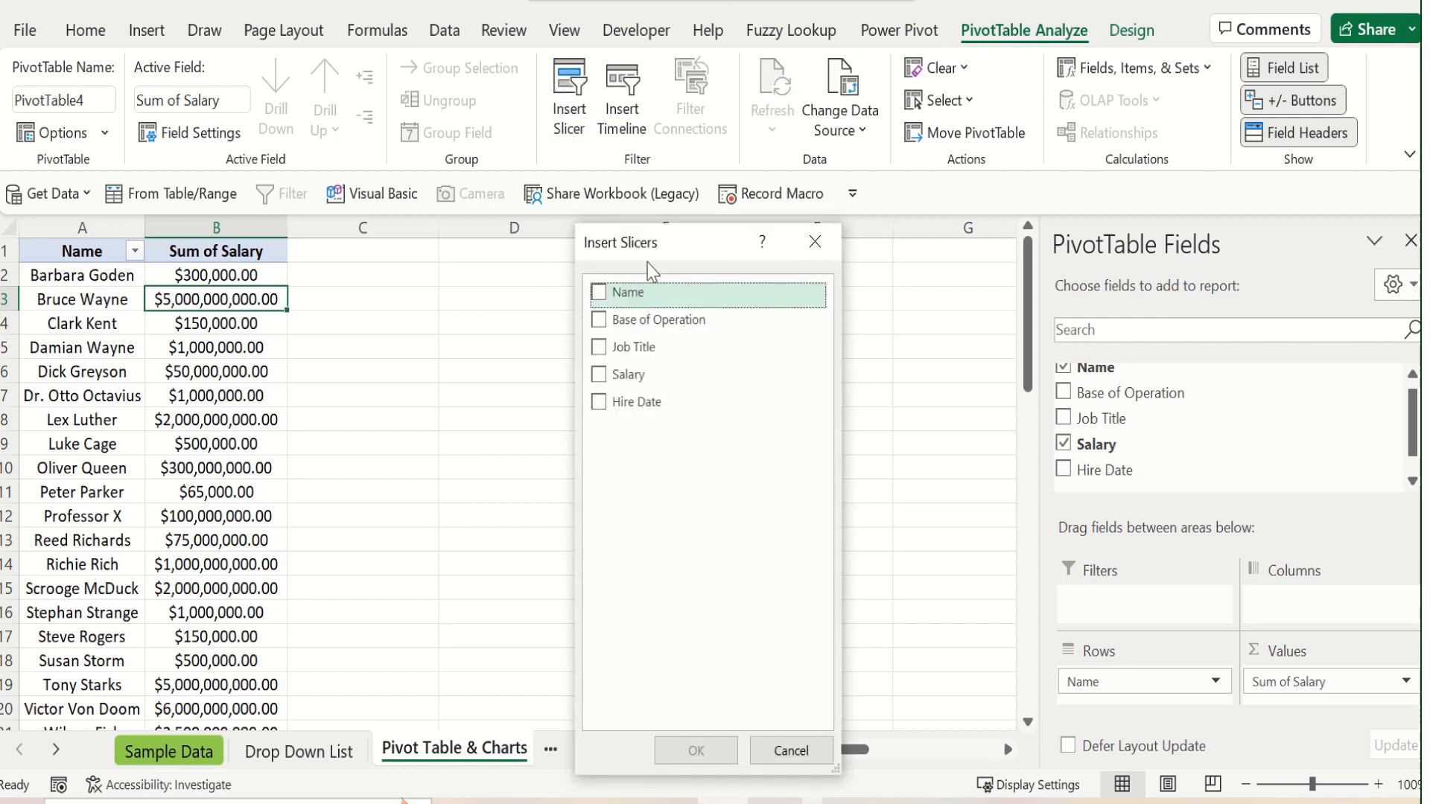
pyautogui.moveTo(661, 246); pyautogui.dragTo(699, 265)
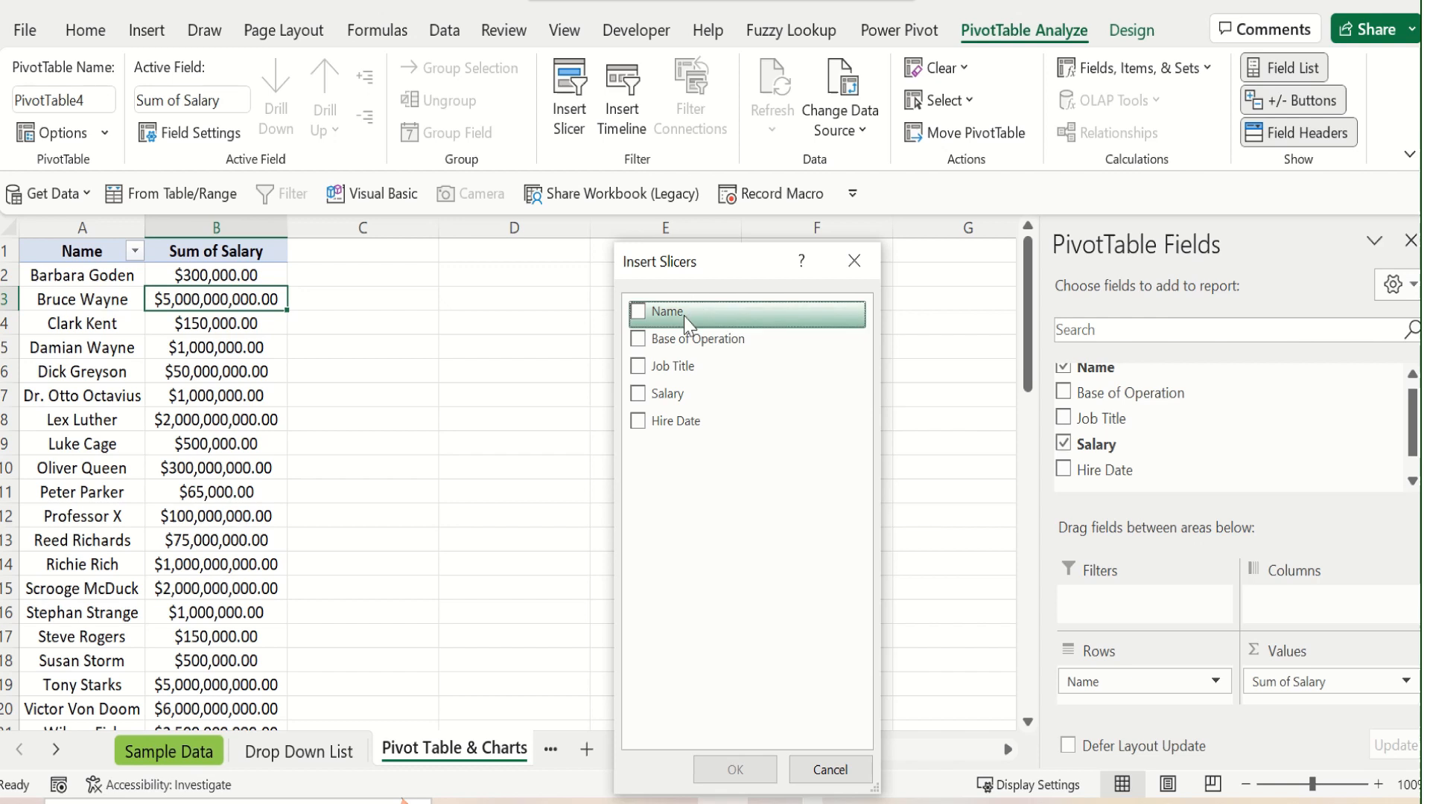
pyautogui.click(642, 316)
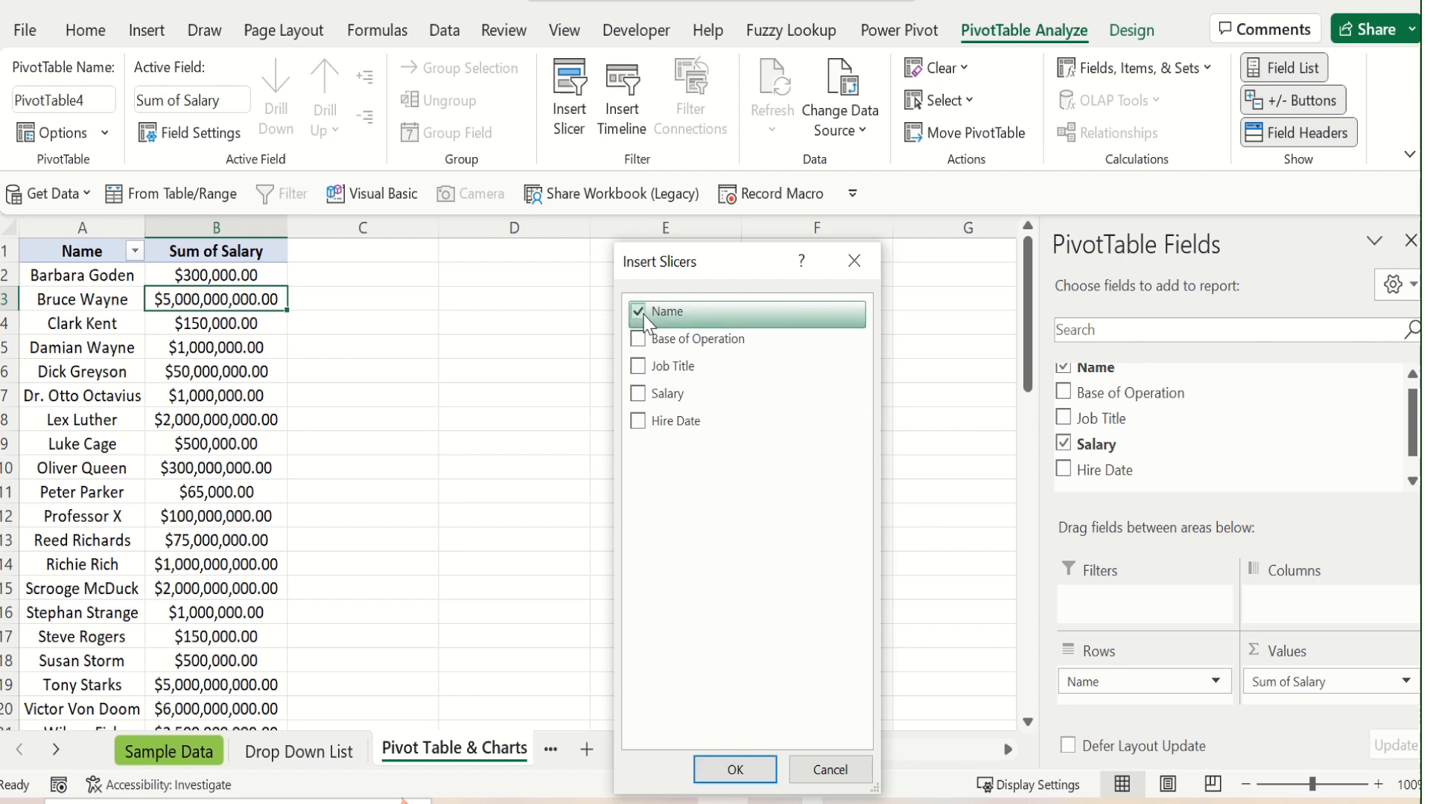
pyautogui.click(639, 397)
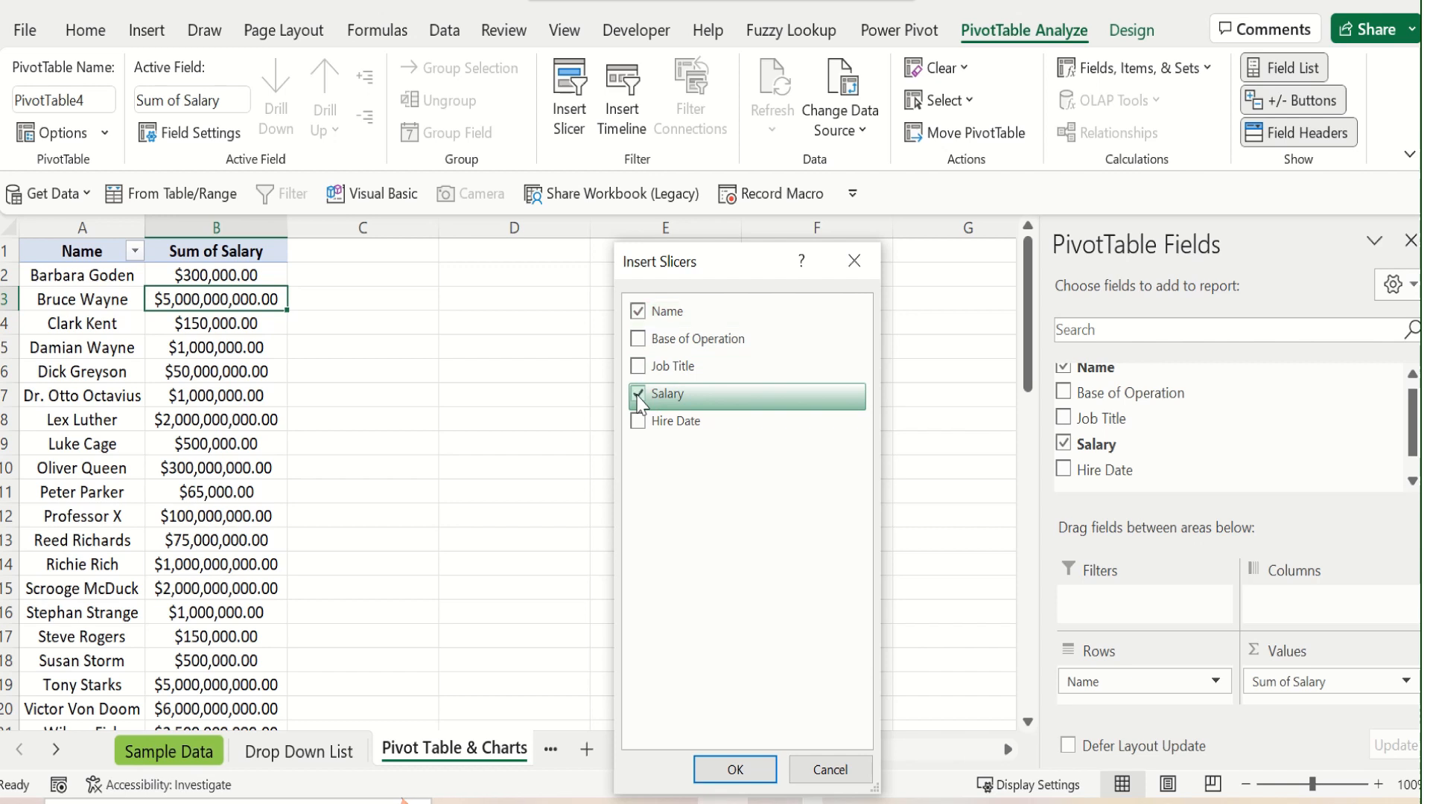
pyautogui.click(647, 346)
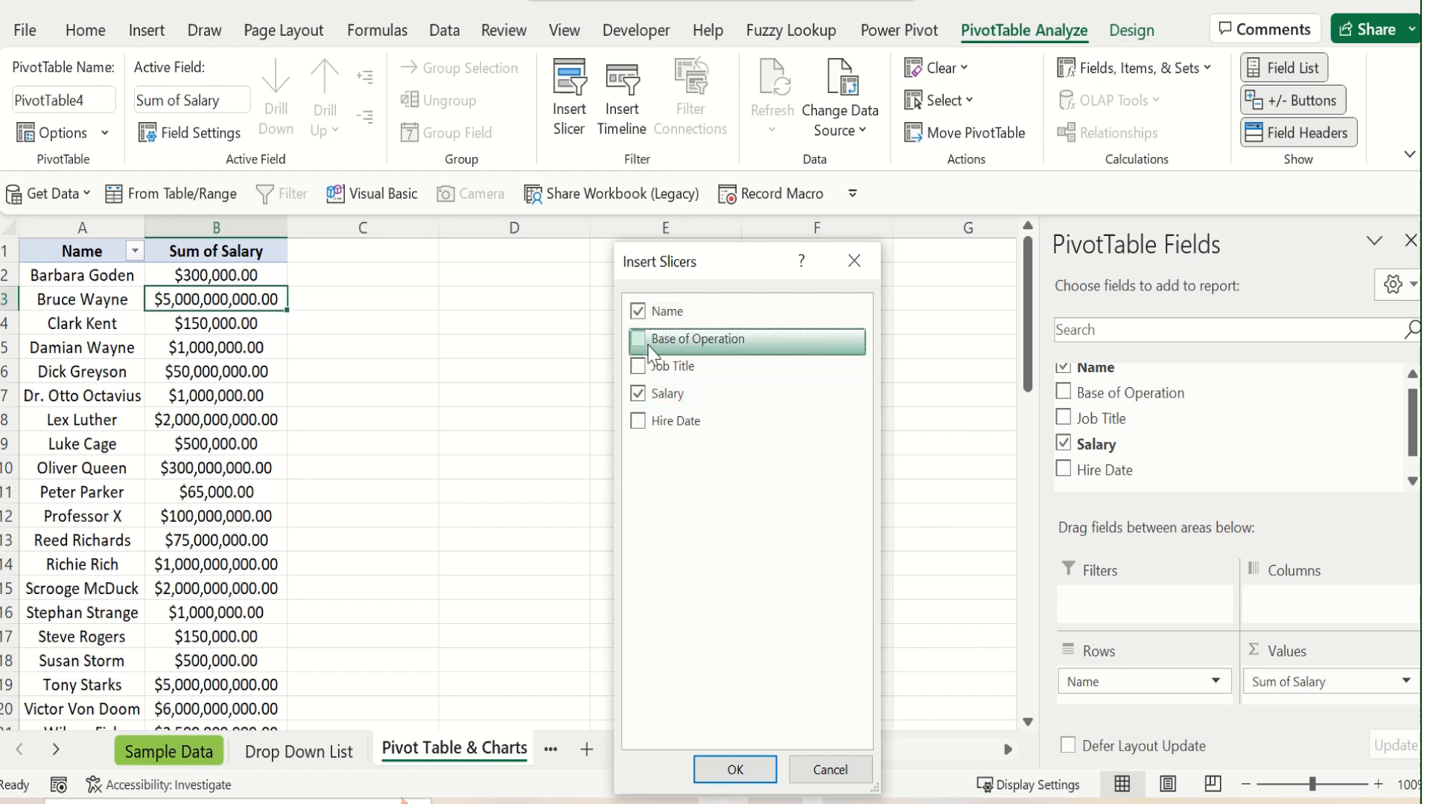
pyautogui.click(735, 770)
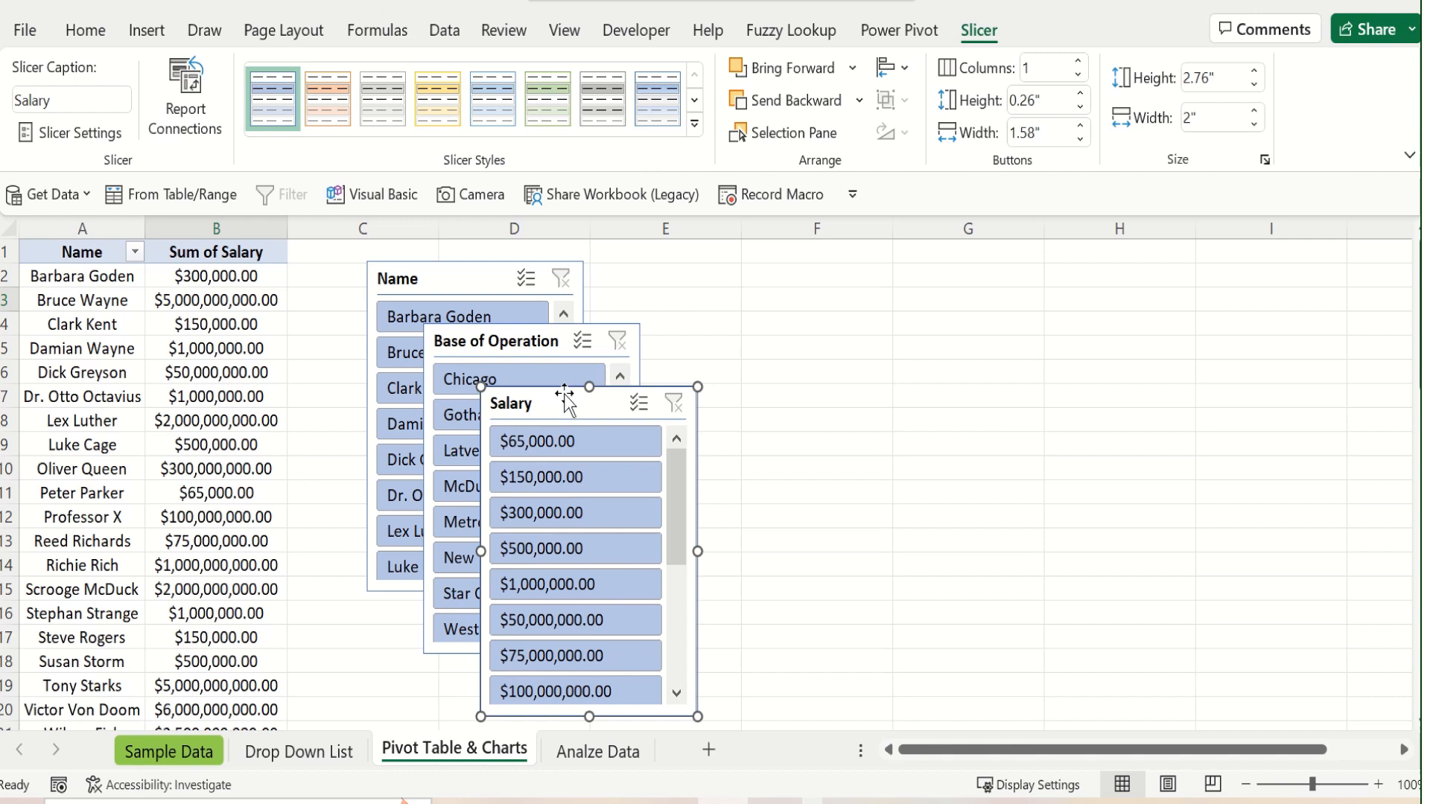
# Arrange the Name, Base of Operation and Salary slicers side by side in that order, beside the PivotTable
pyautogui.moveTo(579, 386); pyautogui.dragTo(827, 275)
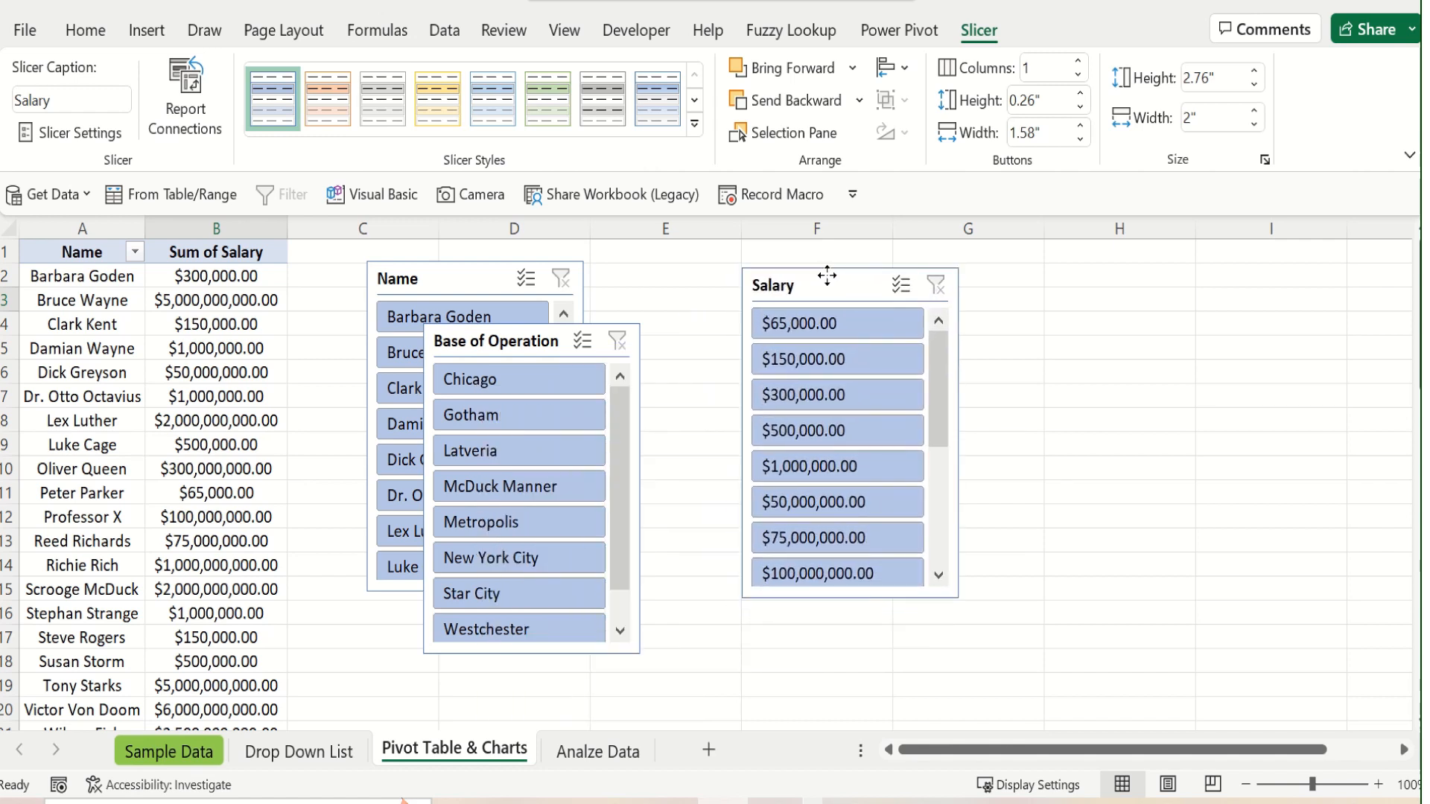
pyautogui.moveTo(530, 341); pyautogui.dragTo(661, 305)
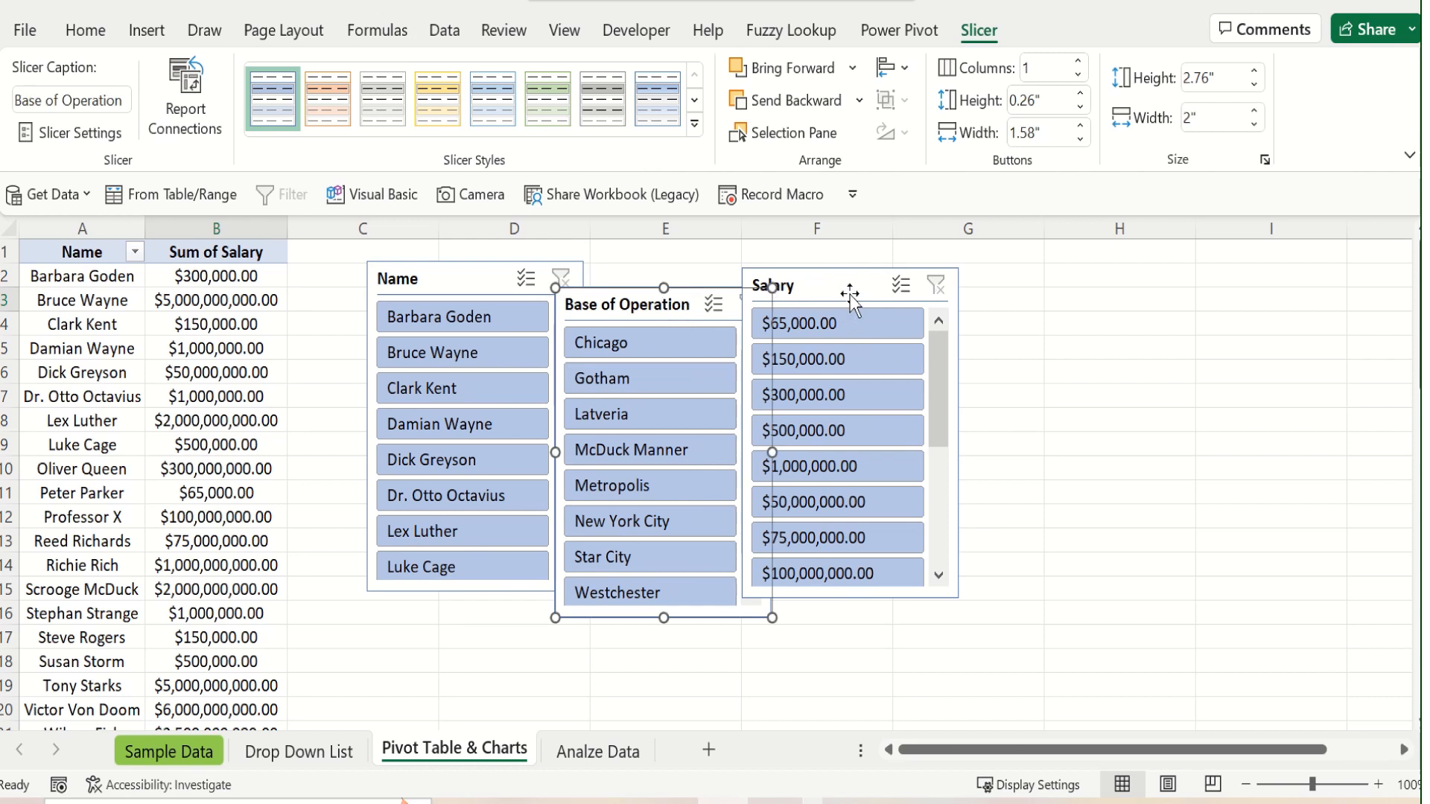
pyautogui.moveTo(860, 291); pyautogui.dragTo(883, 291)
pyautogui.moveTo(668, 307); pyautogui.dragTo(697, 285)
pyautogui.moveTo(864, 287); pyautogui.dragTo(886, 289)
pyautogui.click(882, 287)
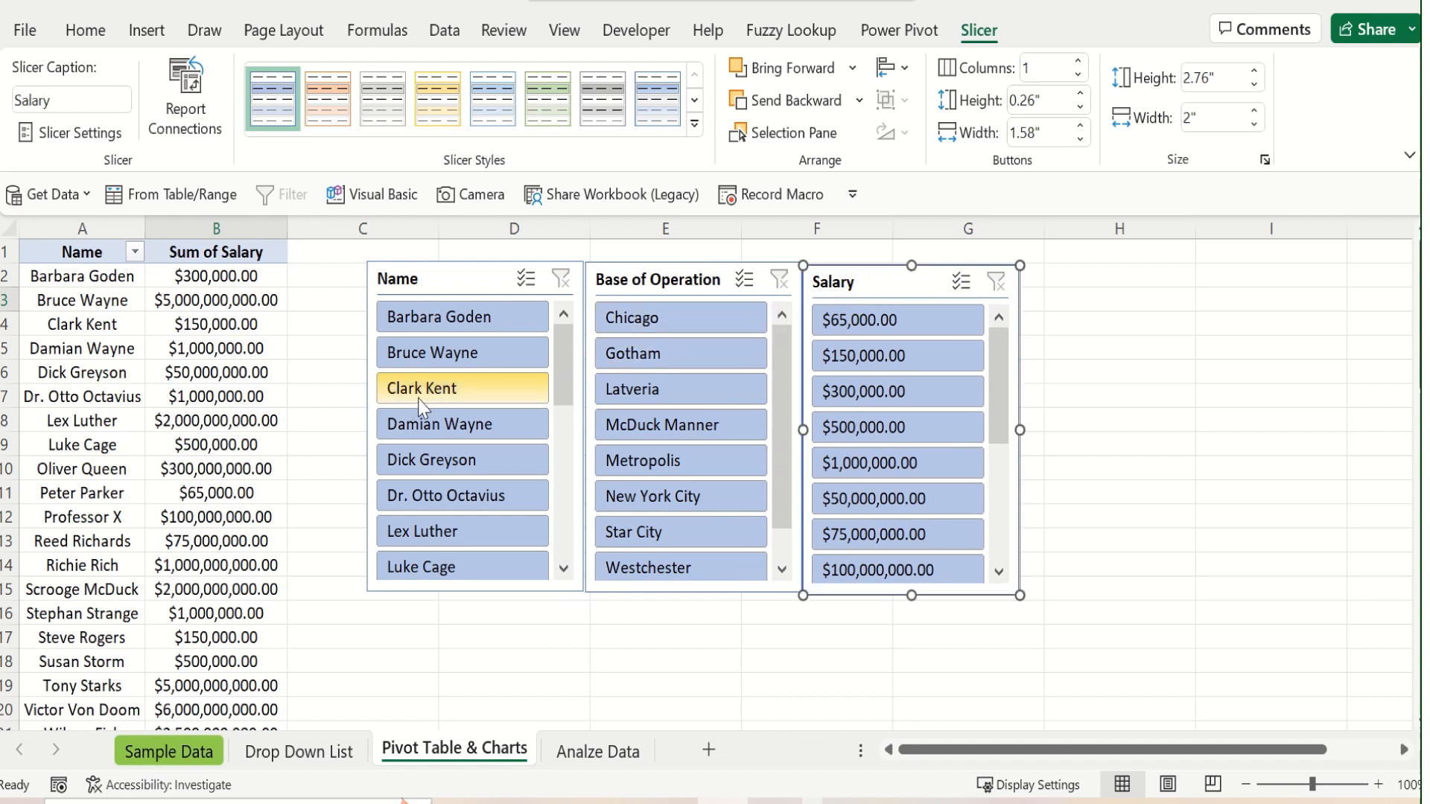
# Filter by the first person in the Name slicer and by Gotham, enable multi-select for names, and clear the Name filter
pyautogui.click(467, 325)
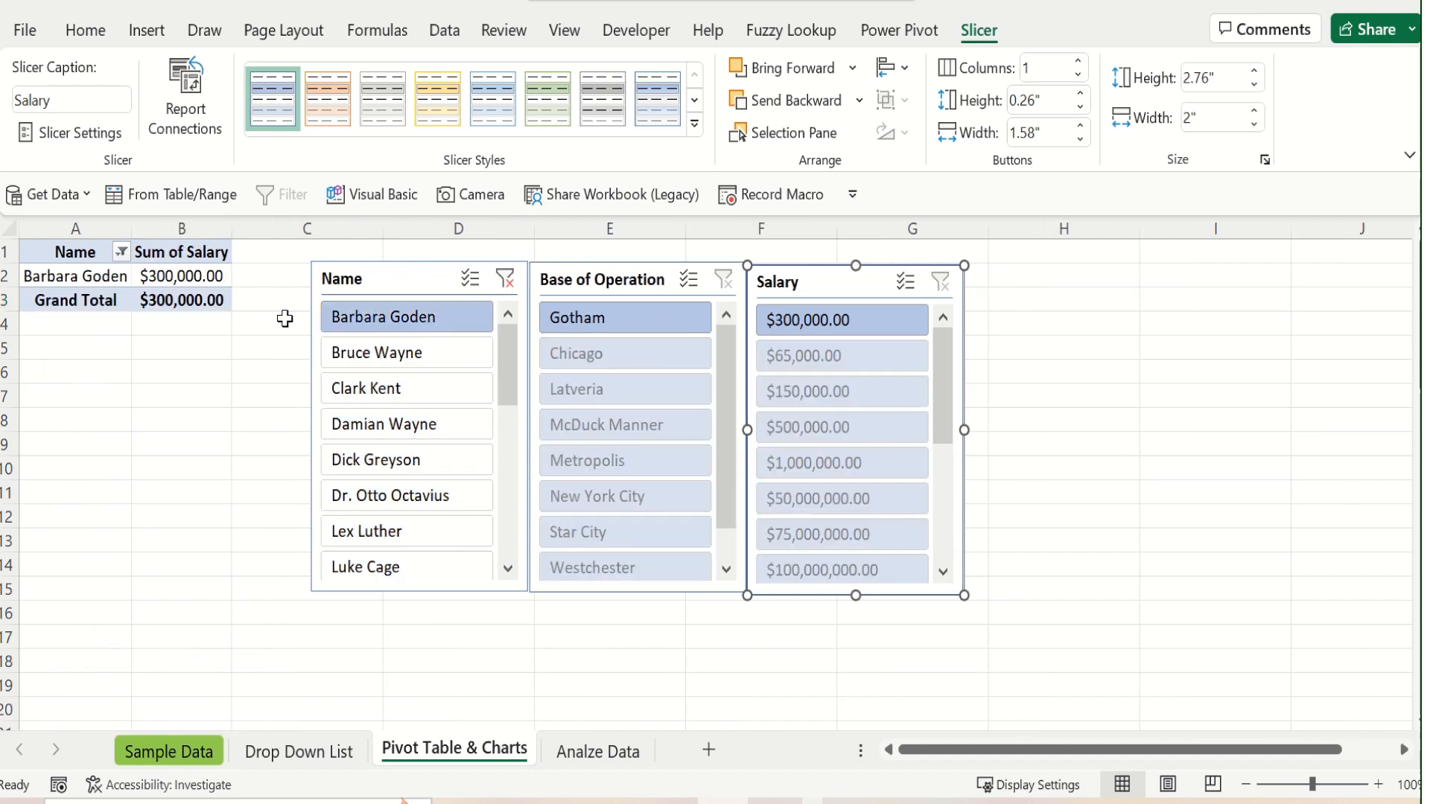
pyautogui.moveTo(154, 301)
pyautogui.click(596, 325)
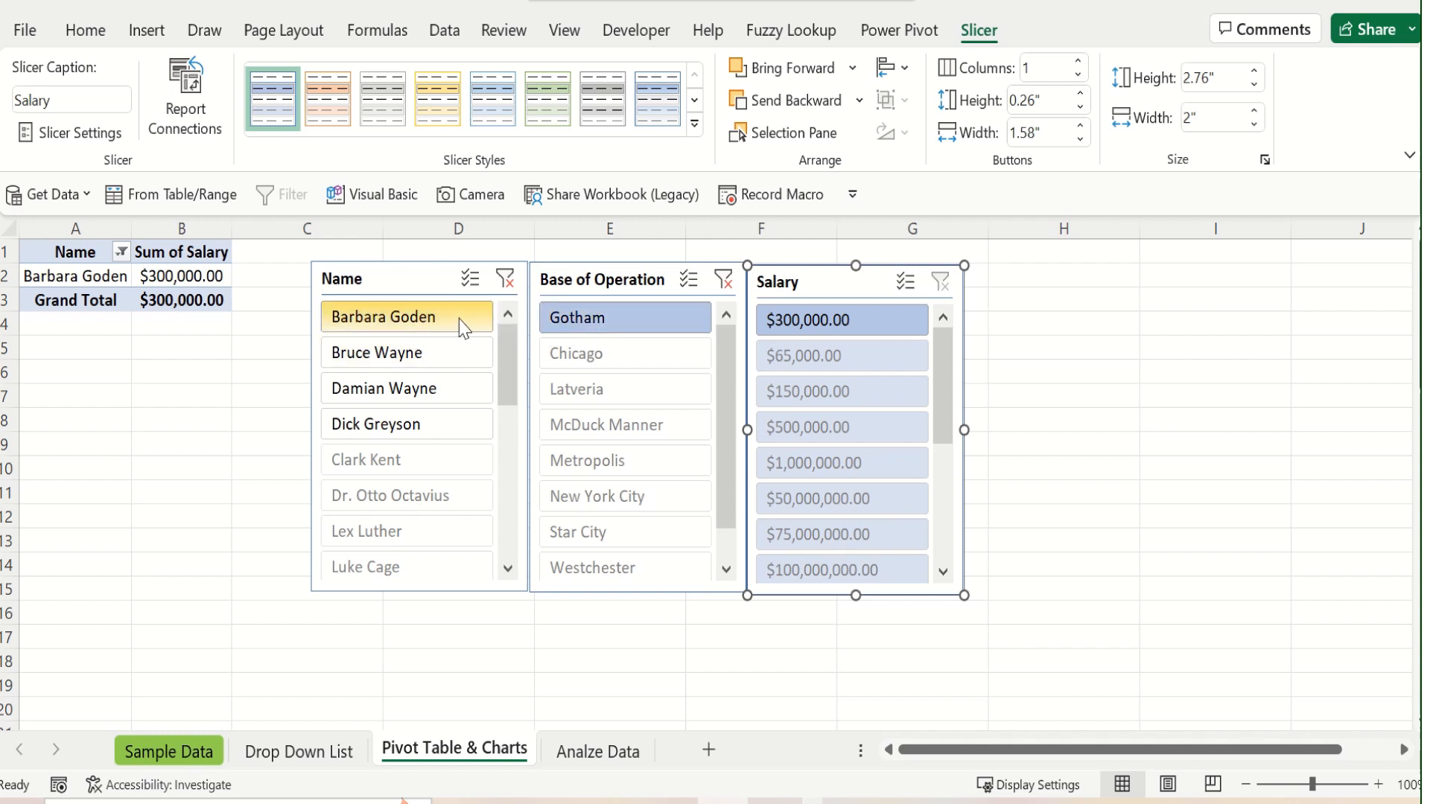
pyautogui.click(471, 278)
pyautogui.click(506, 282)
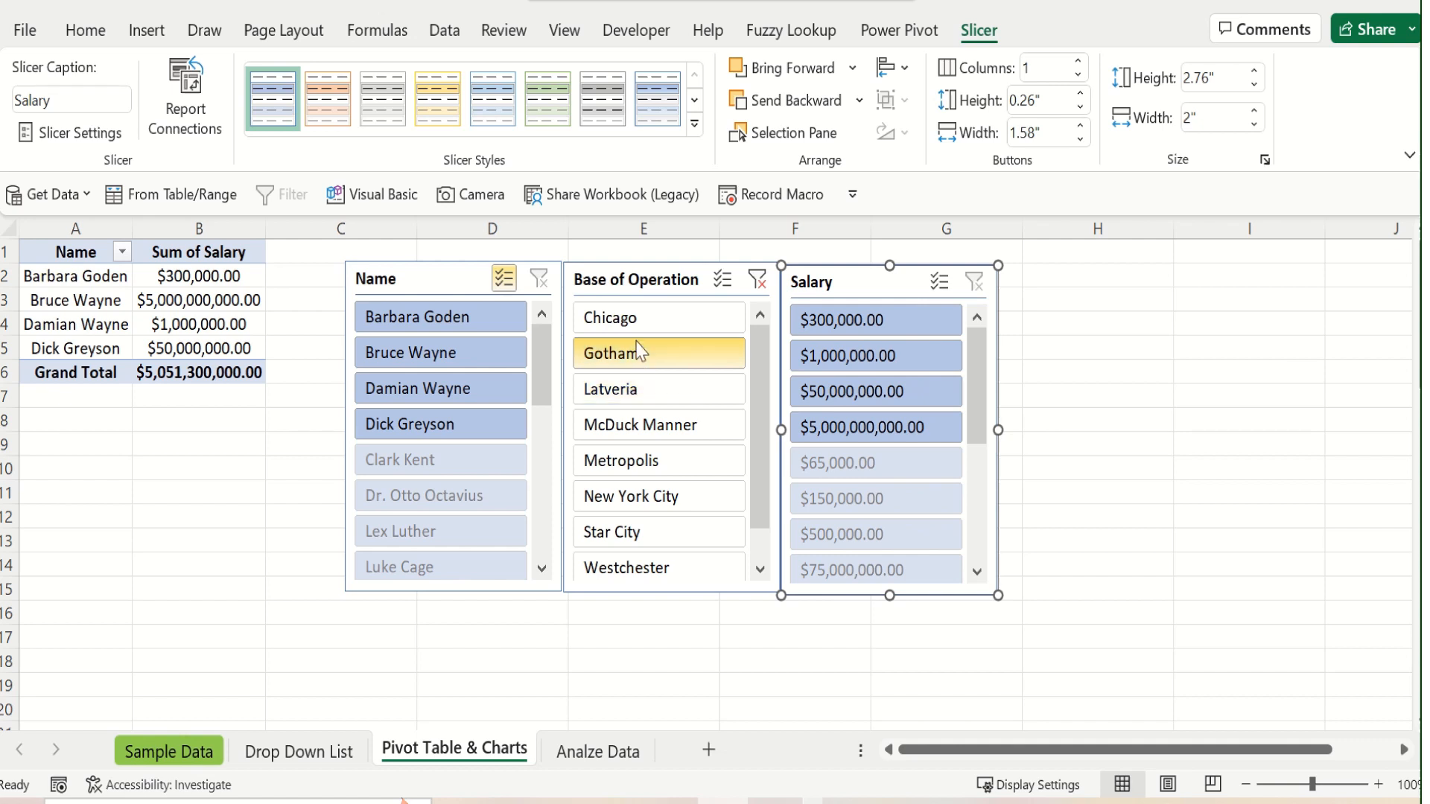
# Filter the PivotTable by Chicago in Base of Operation, and separately by $500,000.00 in Salary, clearing each filter again
pyautogui.click(646, 318)
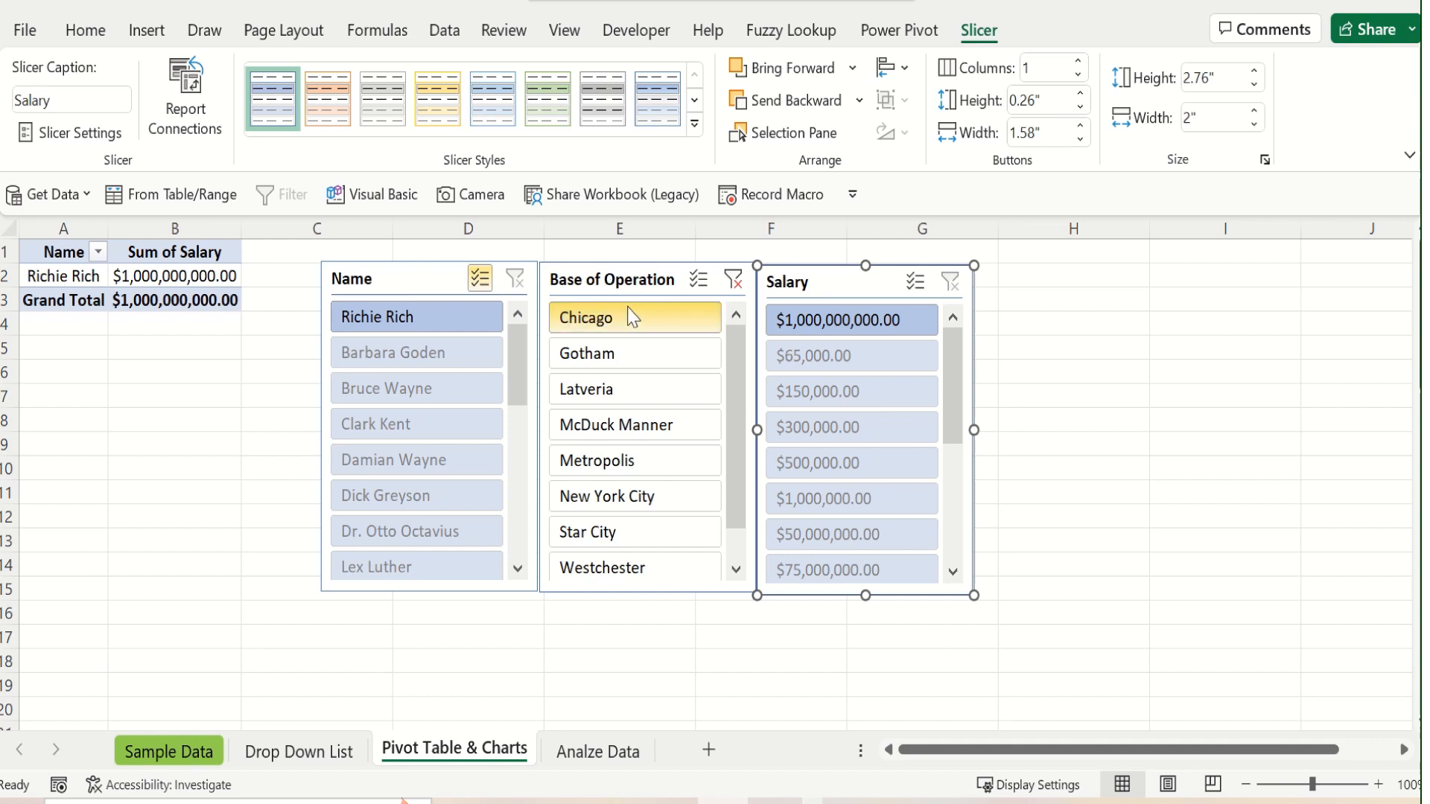
pyautogui.click(733, 282)
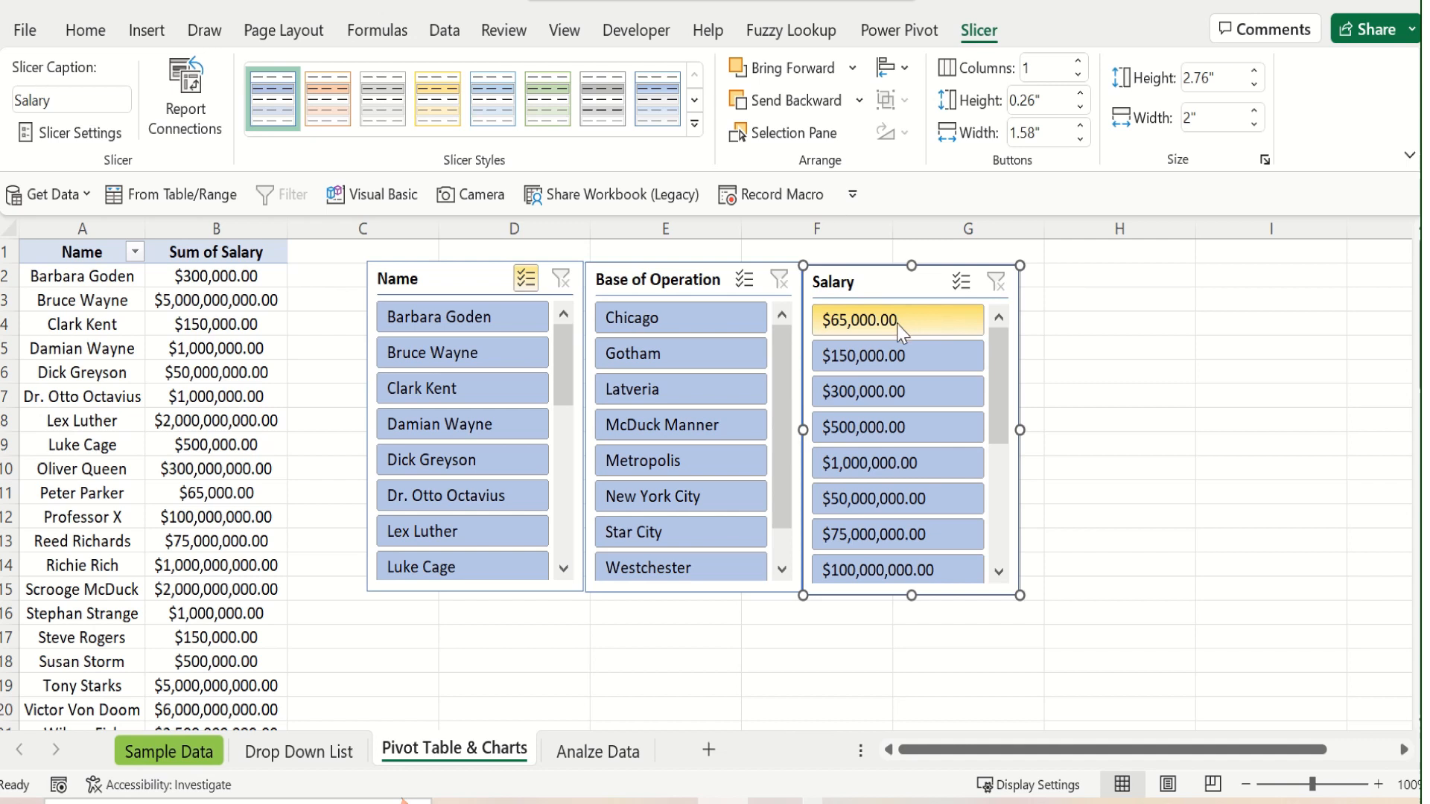
pyautogui.click(877, 438)
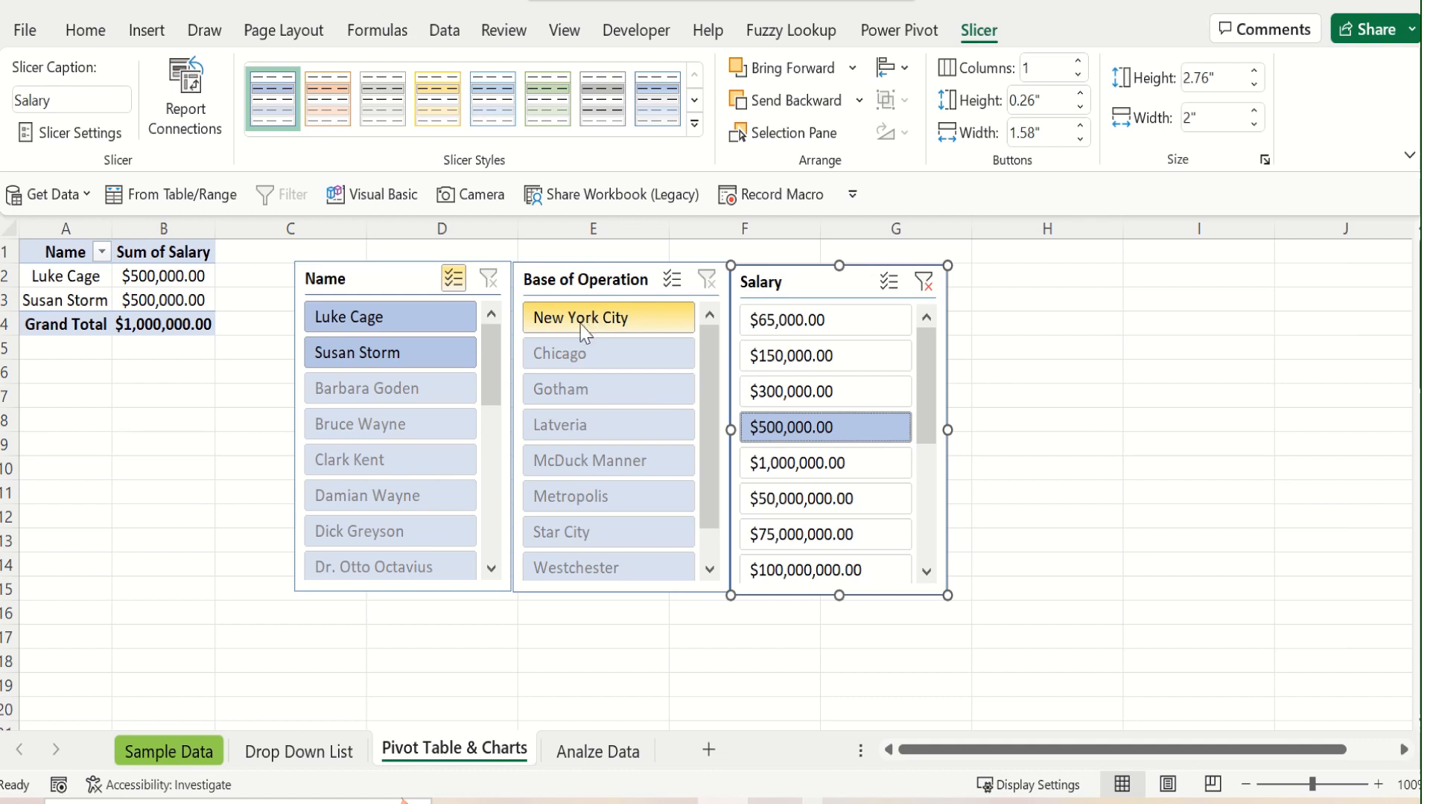
pyautogui.click(922, 283)
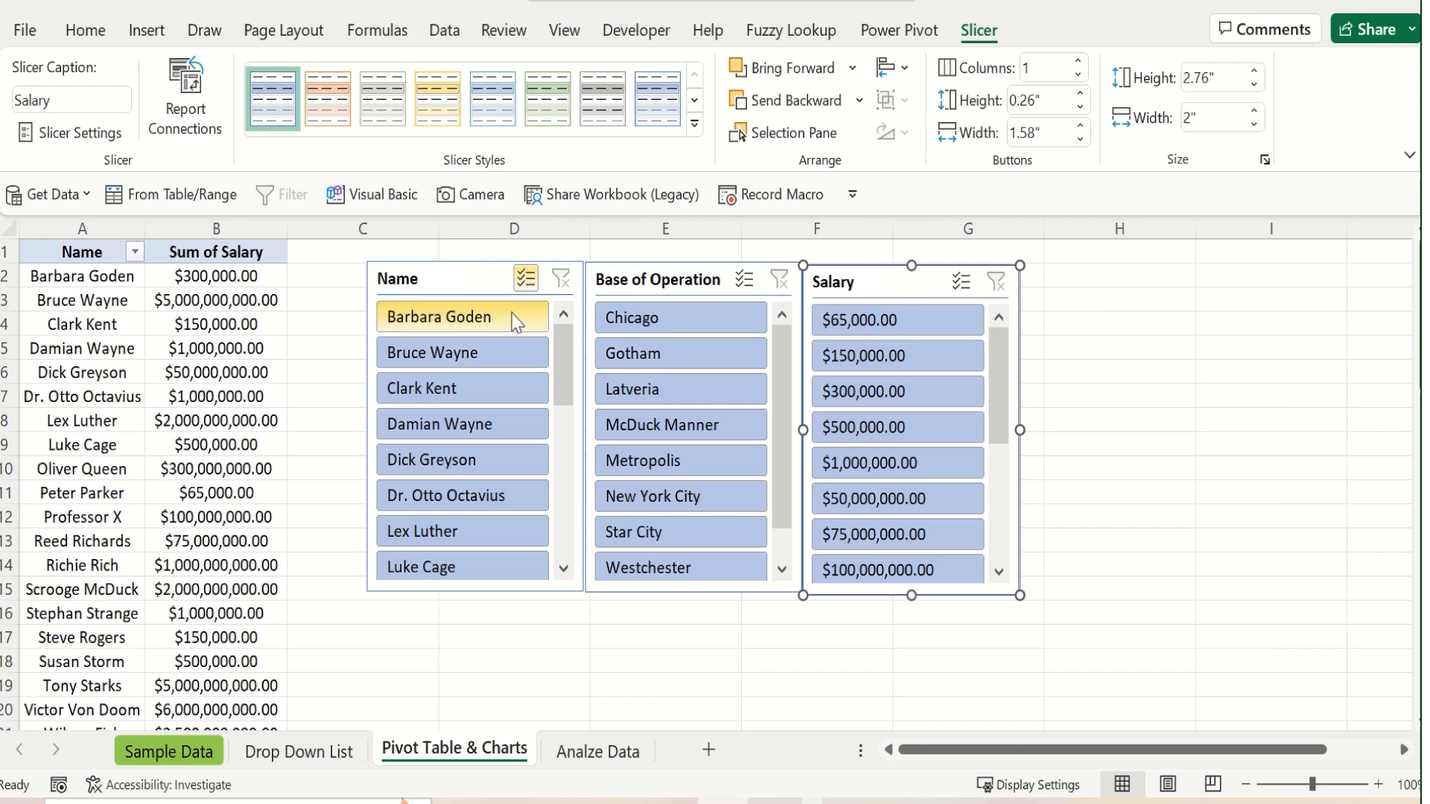
# Filter the Base of Operation slicer to Chicago and Westchester together, and clear that filter
pyautogui.click(703, 330)
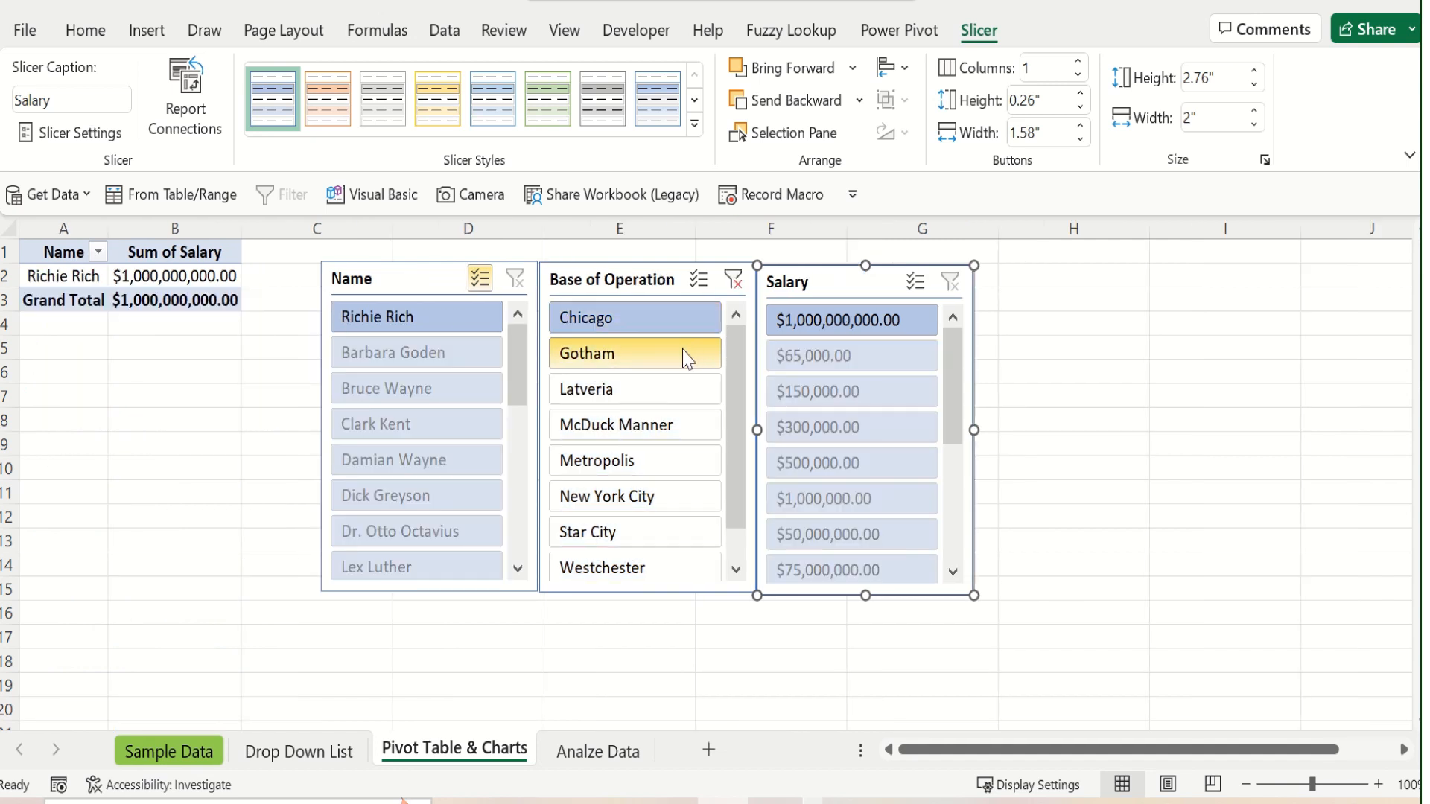
pyautogui.keyDown('ctrl'); pyautogui.click(617, 575); pyautogui.keyUp('ctrl')
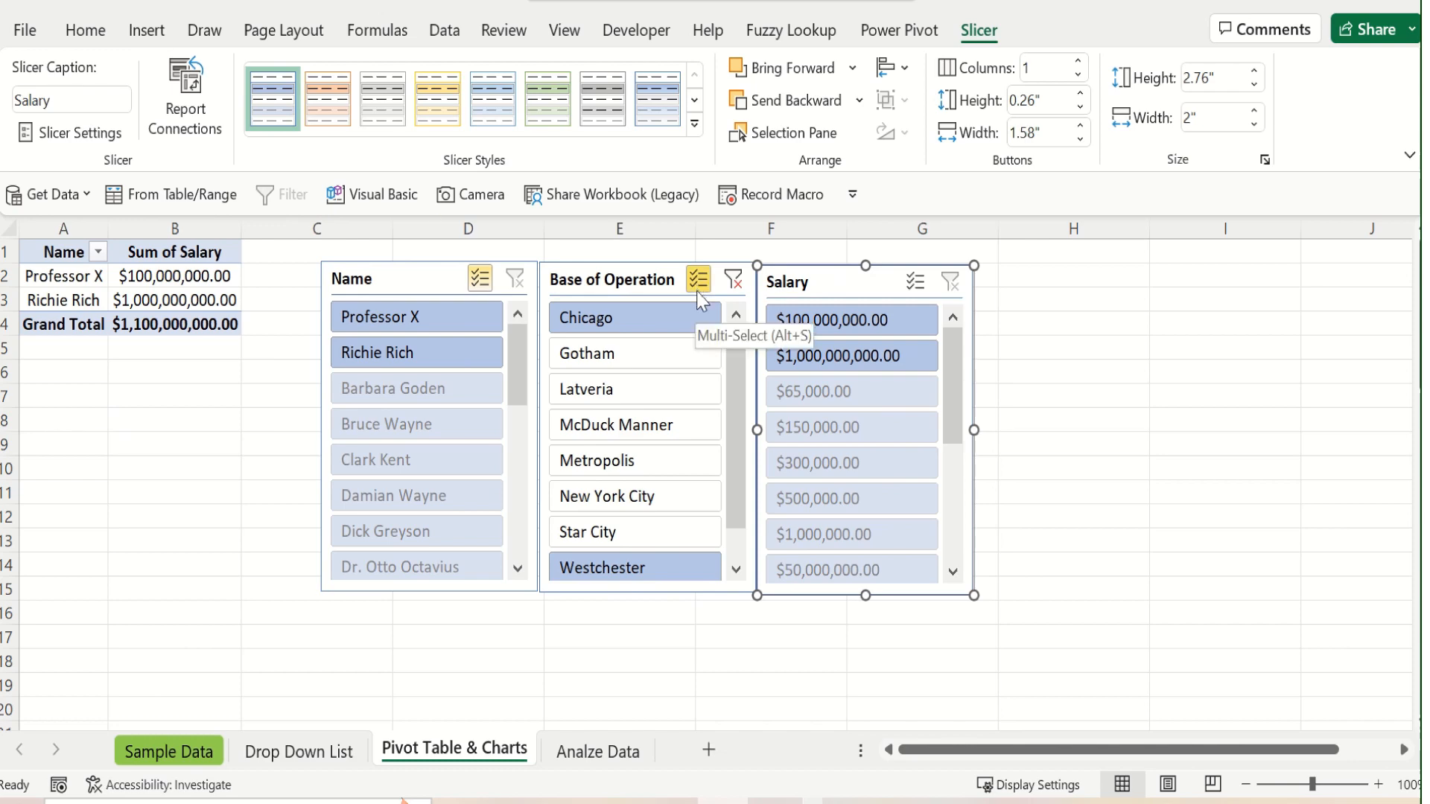
pyautogui.click(732, 280)
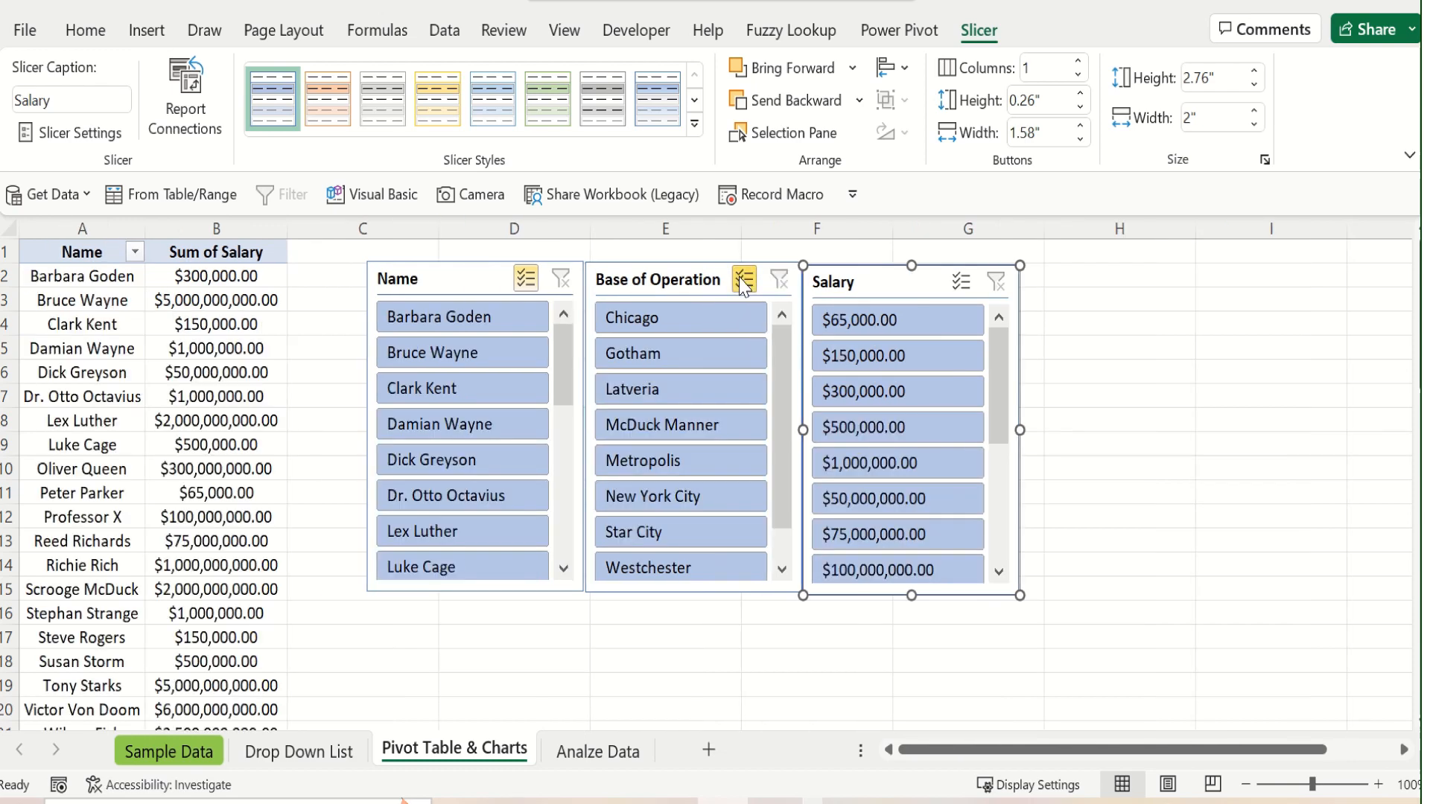
# With multi-select on in the Base of Operation slicer, exclude Chicago, reset the filter, and exclude both Chicago and Westchester
pyautogui.click(737, 317)
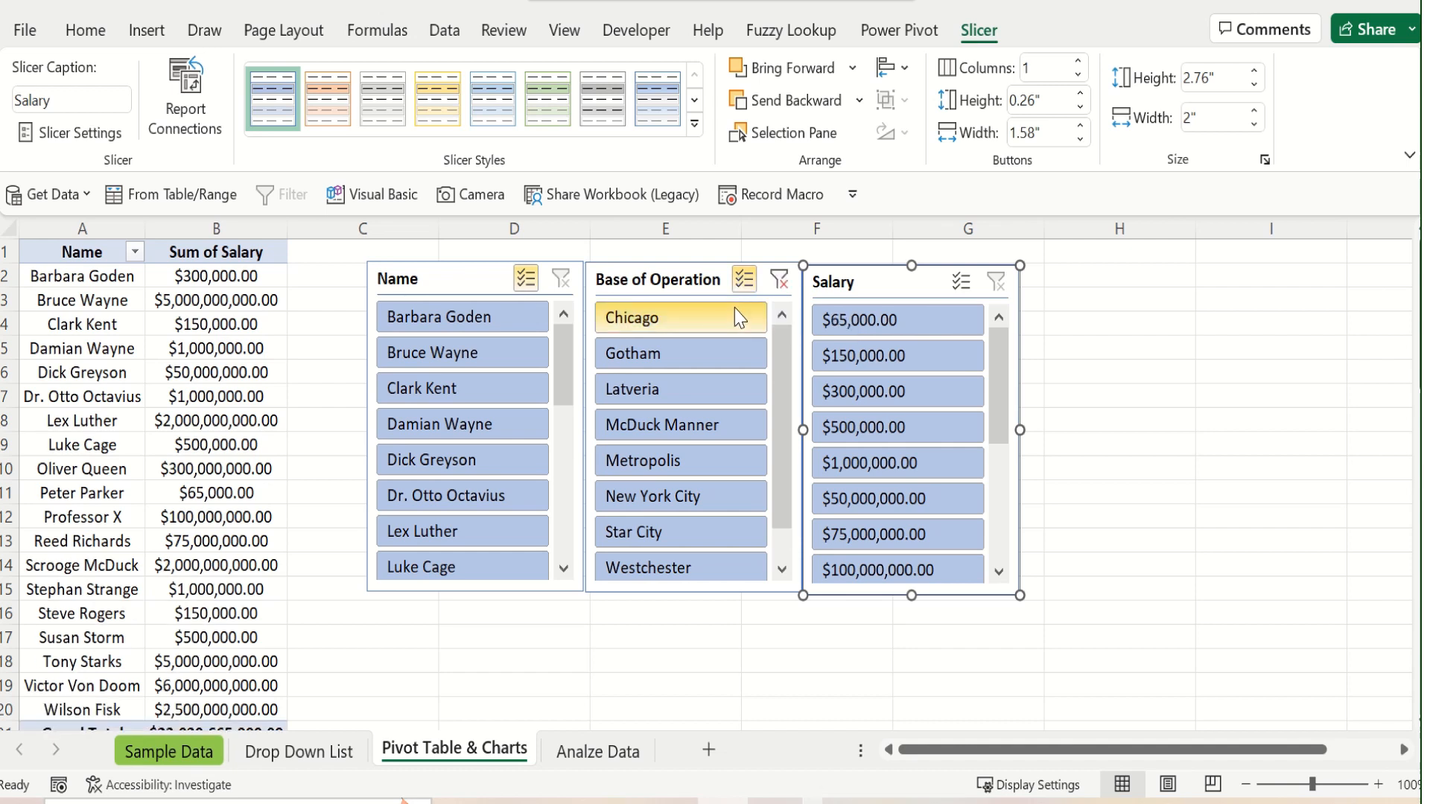
pyautogui.click(780, 281)
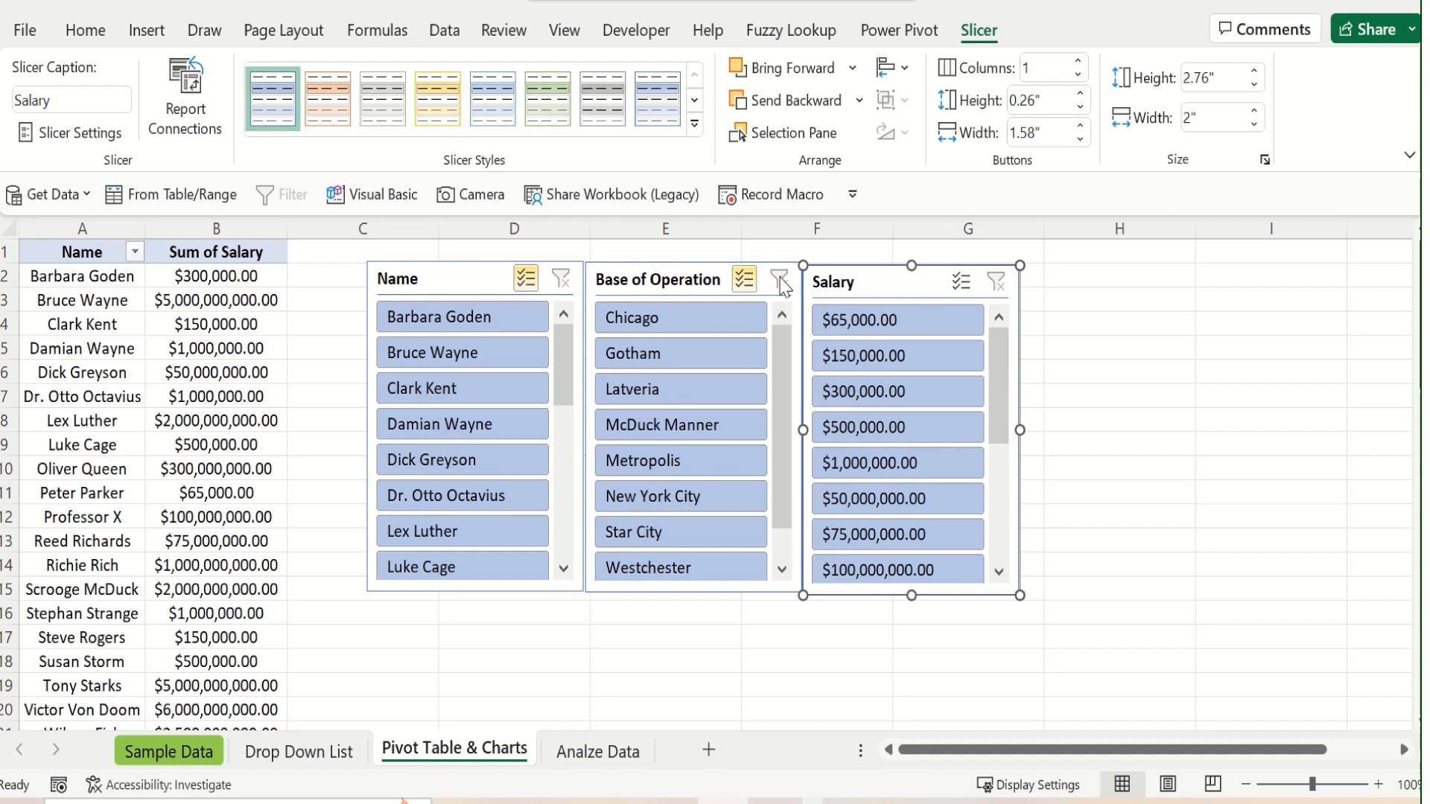
pyautogui.click(716, 318)
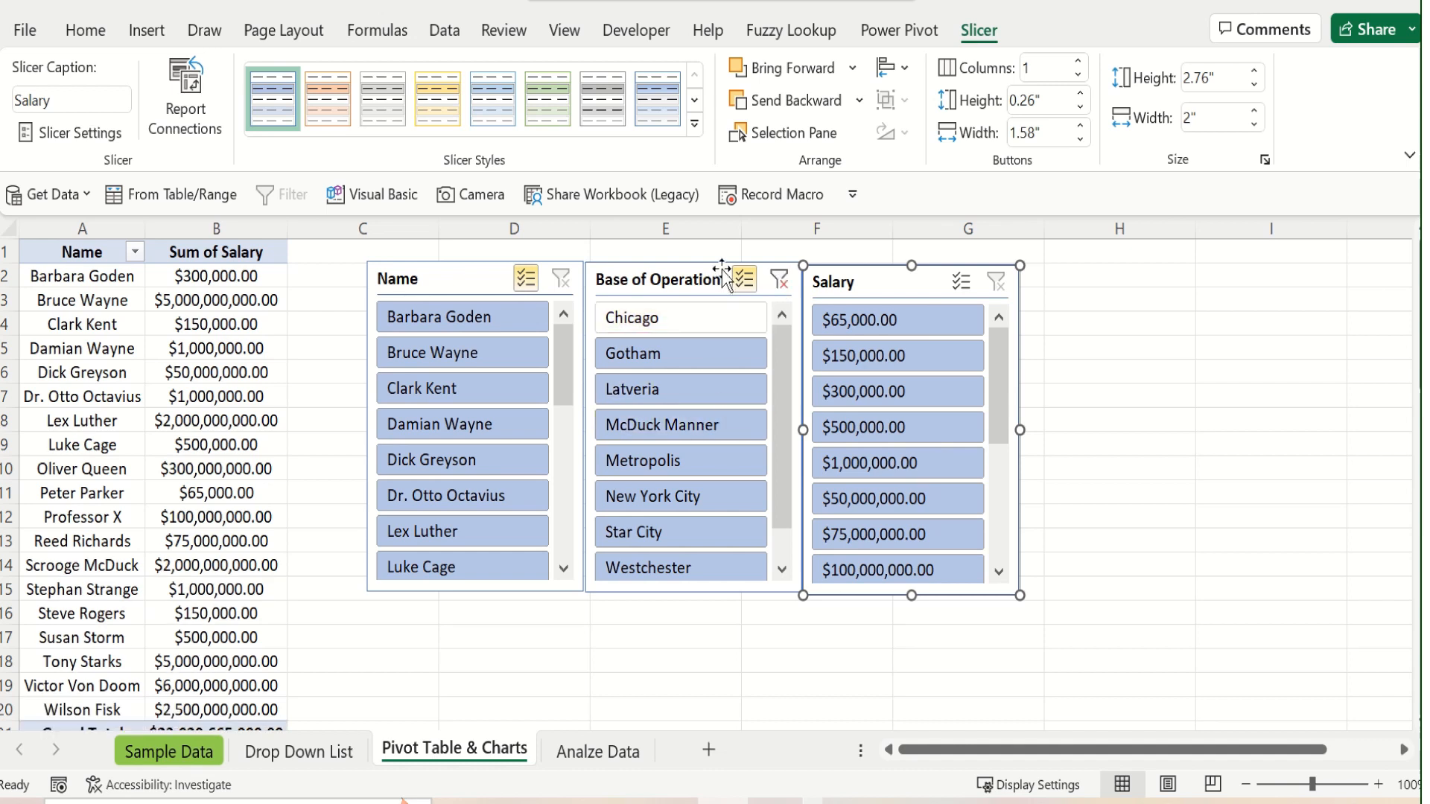
pyautogui.click(703, 569)
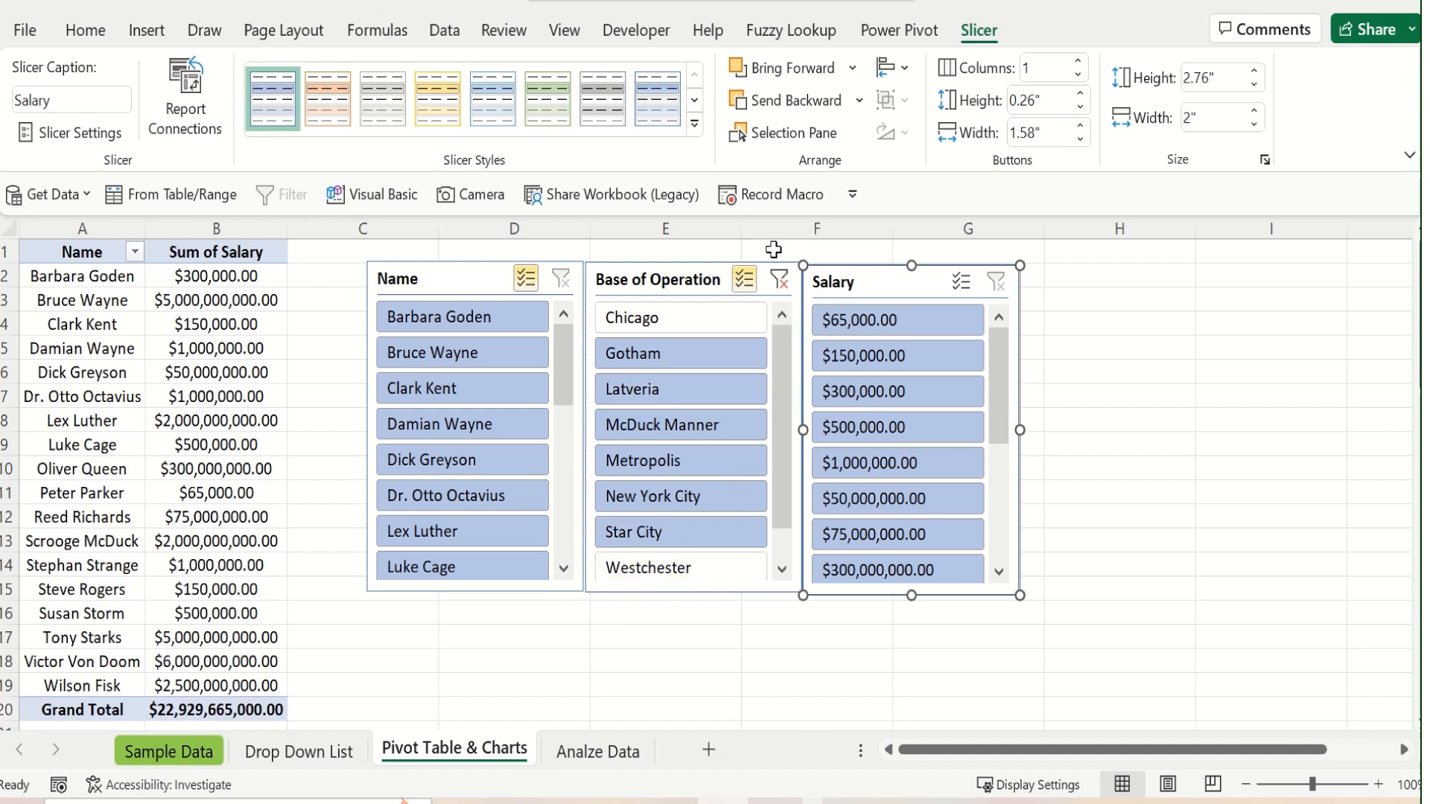
# Clear the Base of Operation slicer's exclusions and, with multi-select off, filter the PivotTable to only Chicago and Westchester
pyautogui.click(779, 284)
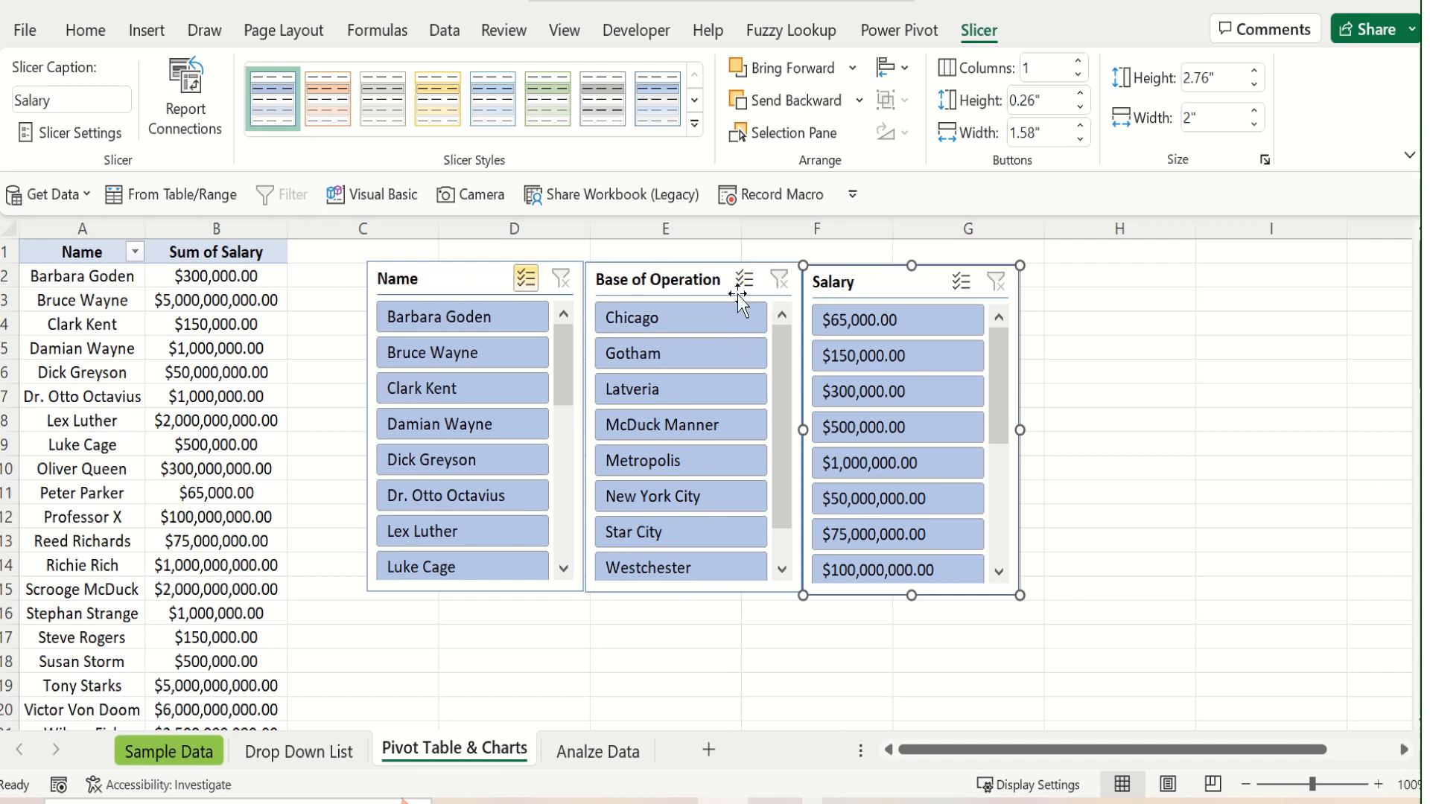
pyautogui.click(724, 327)
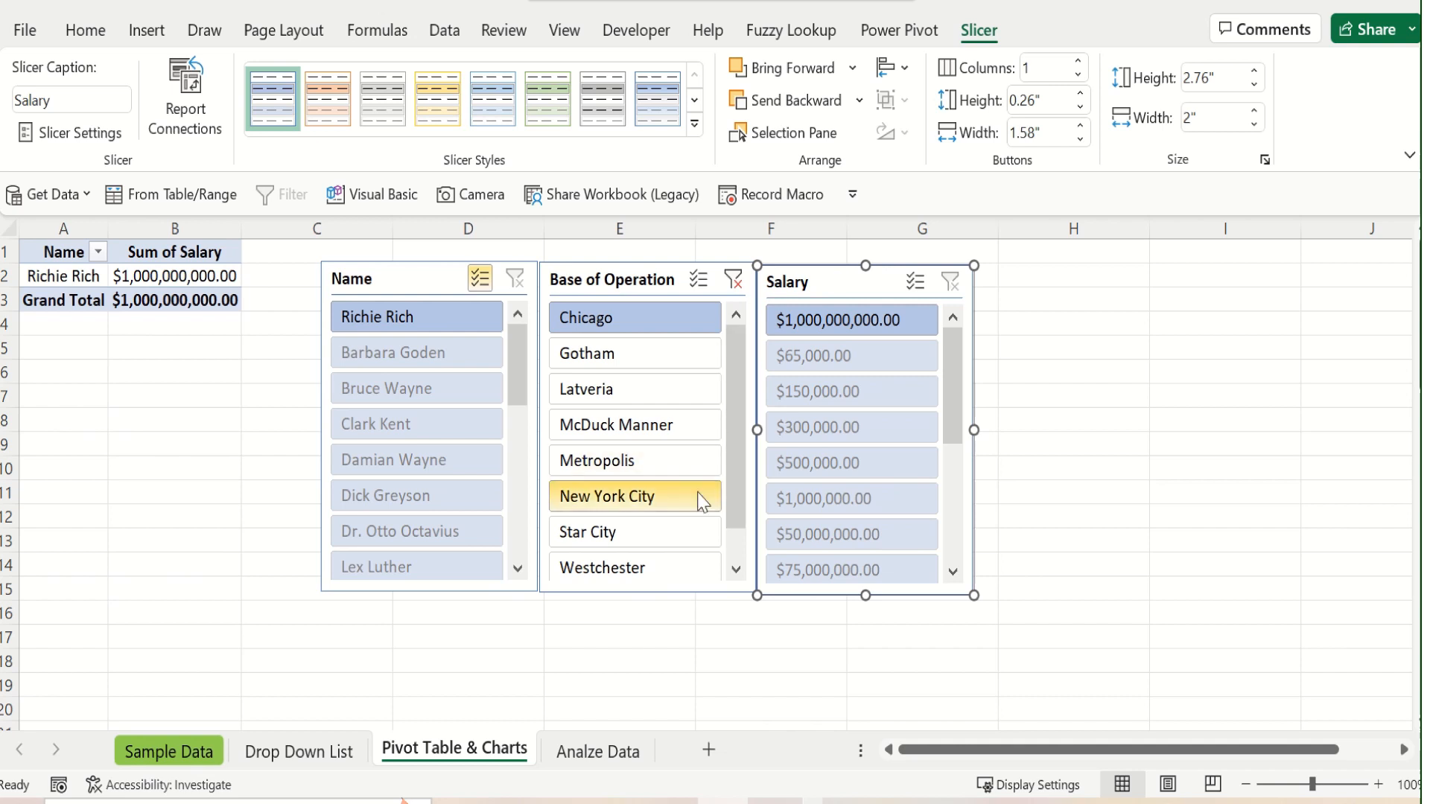
pyautogui.keyDown('ctrl'); pyautogui.click(674, 574); pyautogui.keyUp('ctrl')
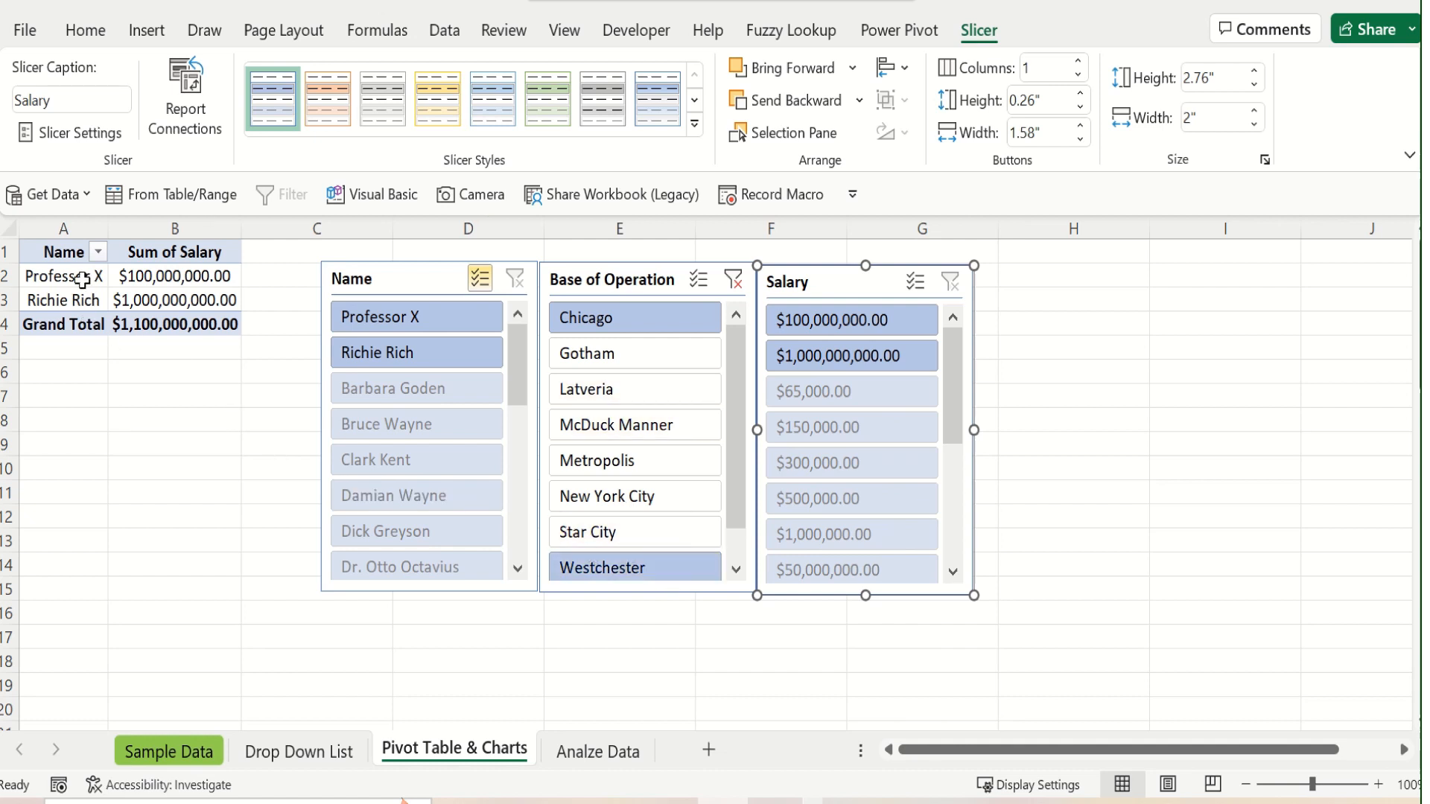
# Widen the PivotTable's Name column on the Pivot Table & Charts sheet
pyautogui.moveTo(107, 234); pyautogui.dragTo(159, 233)
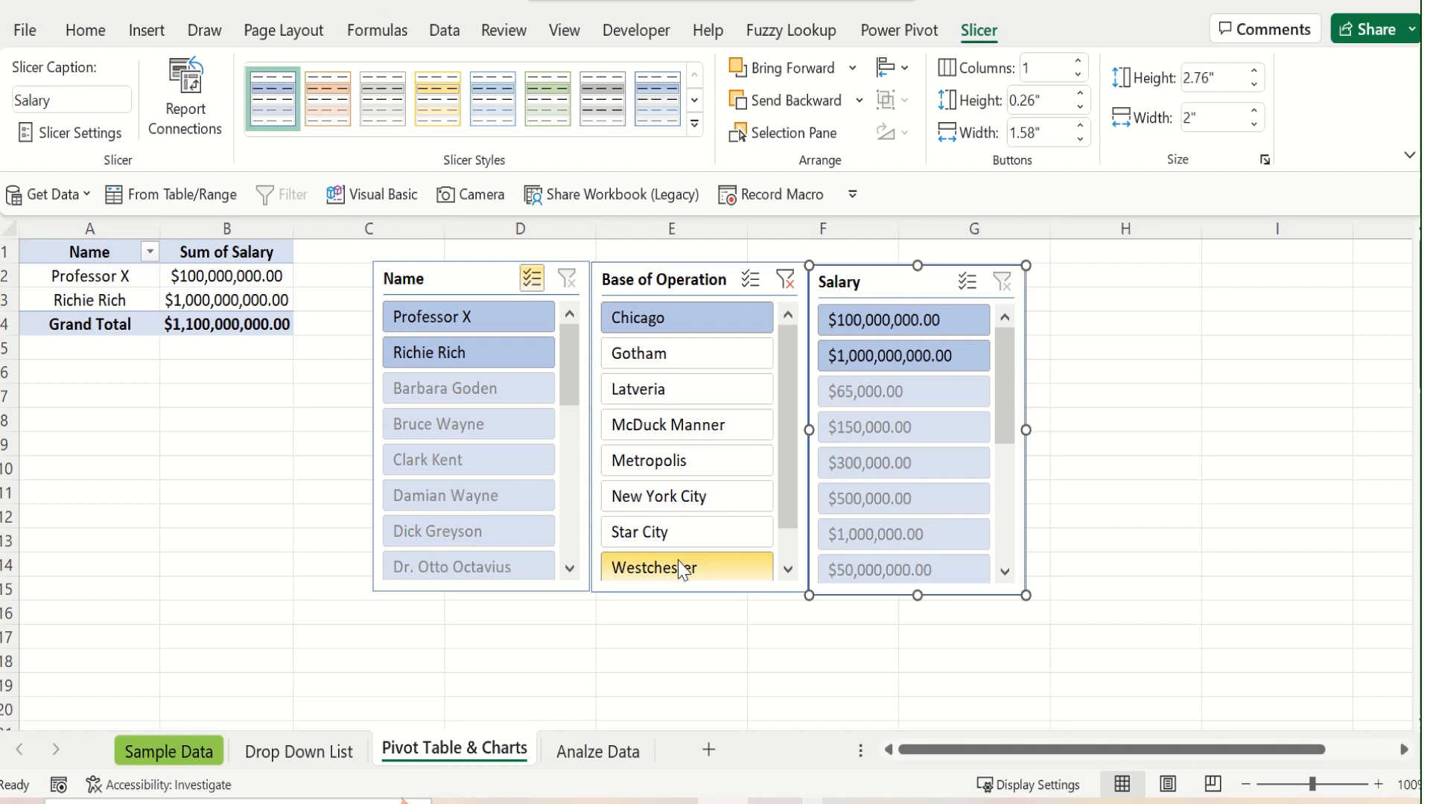
# Run Analyze Data on the source database in the Analze Data sheet, starting from salary cell F4
pyautogui.hotkey('ctrl', 'pagedown')
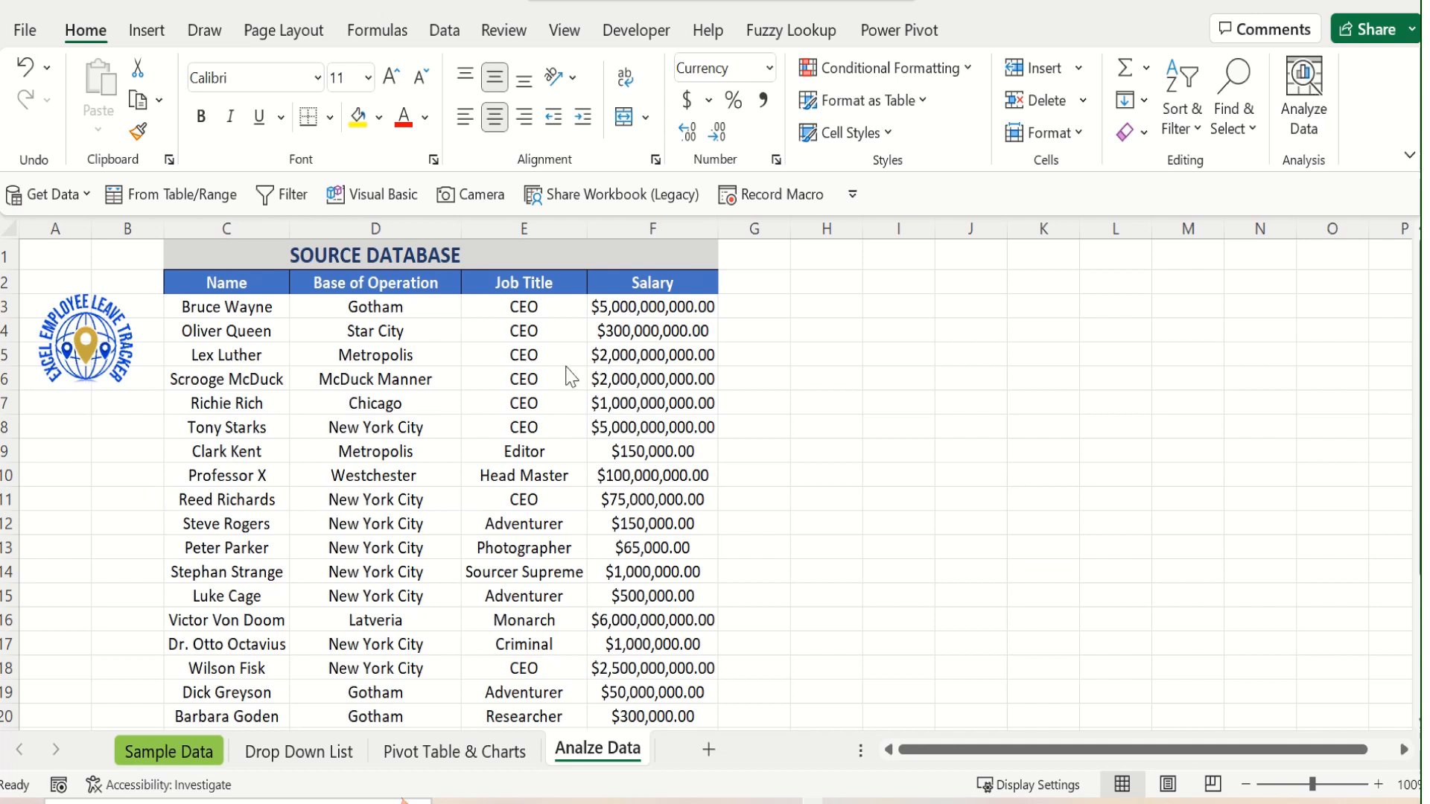
pyautogui.click(674, 330)
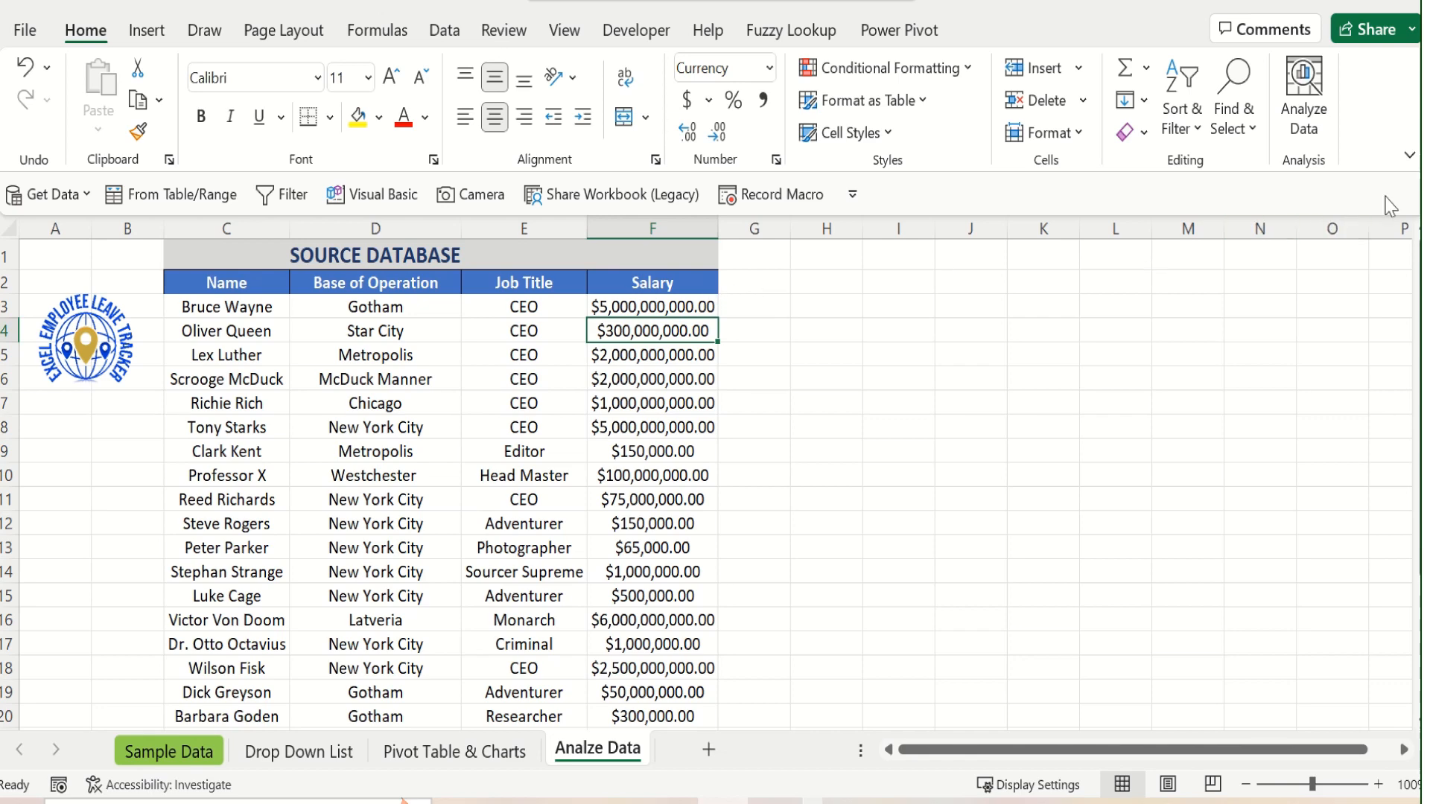
pyautogui.click(1307, 100)
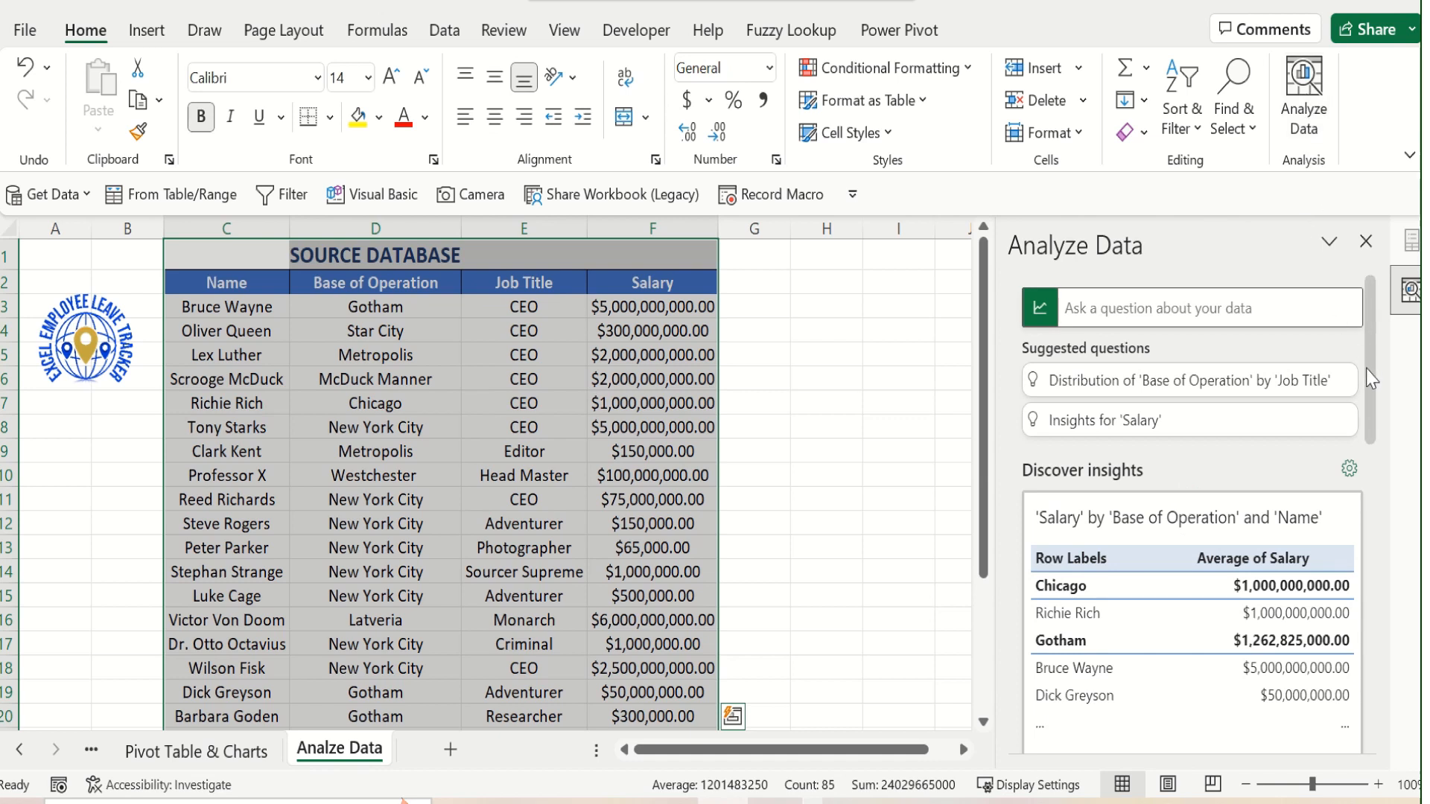
# Review the suggested insights for the source database, including average salary by Base of Operation and the Salary by Name table and chart
pyautogui.scroll(-3, 1371, 380)
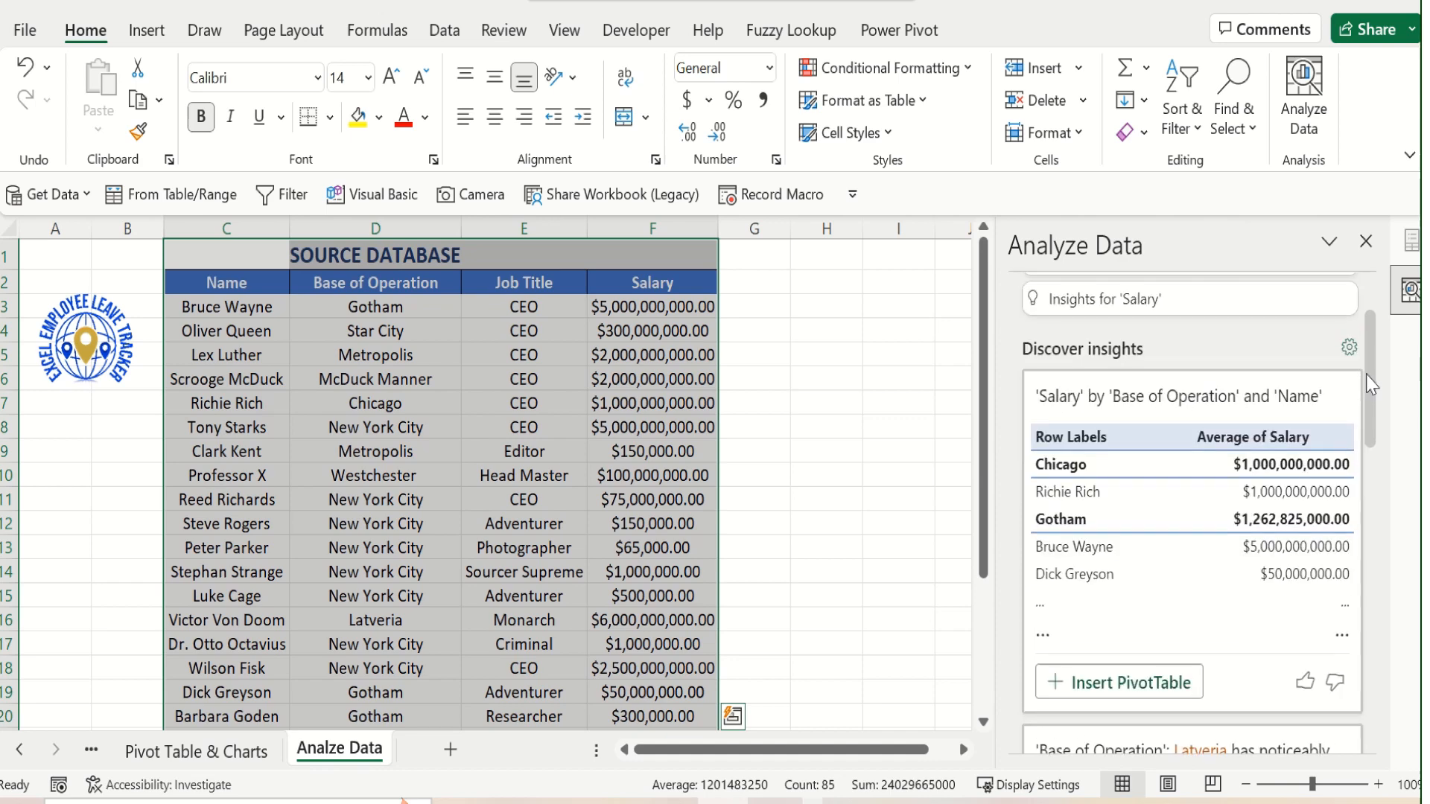
pyautogui.scroll(-1, 1371, 392)
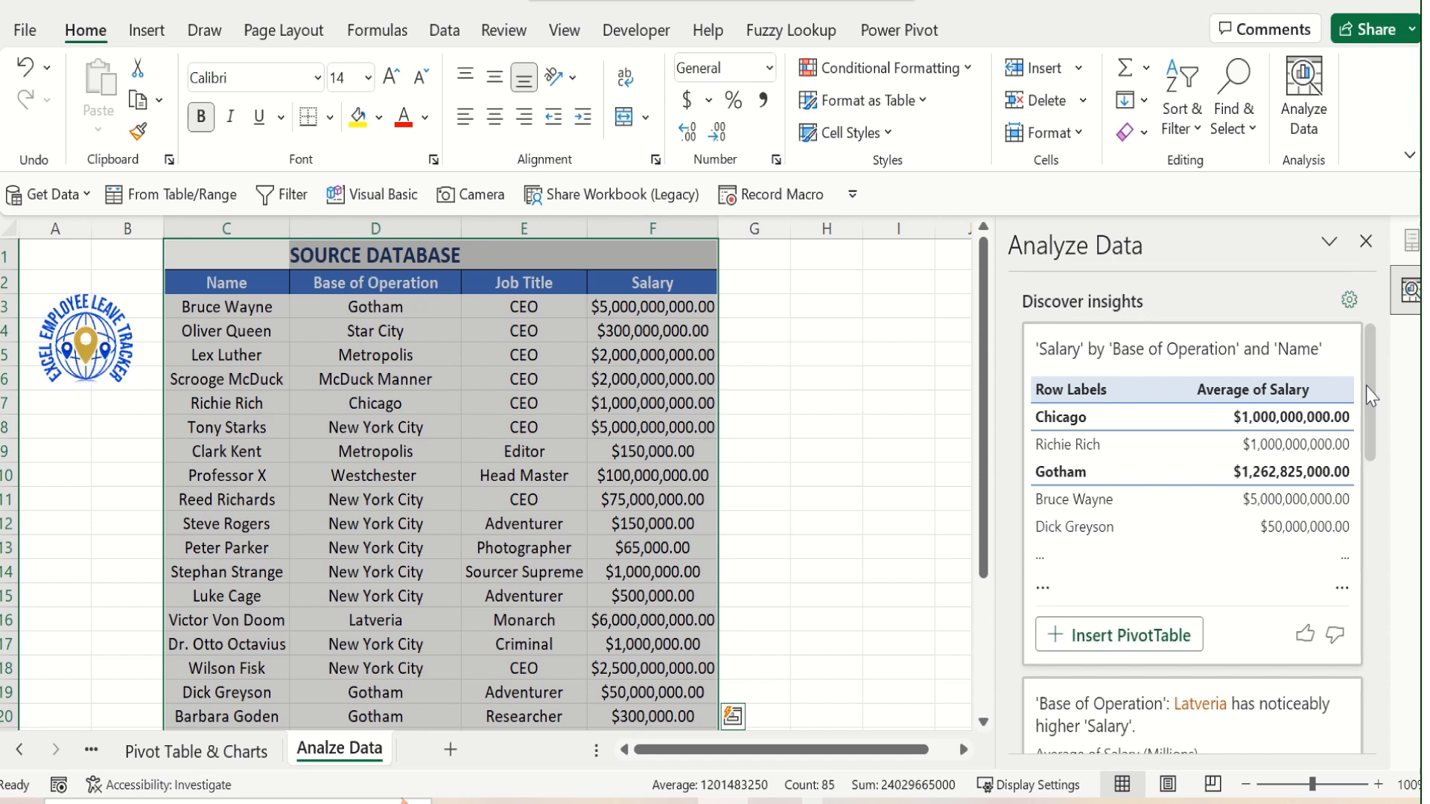
pyautogui.scroll(1, 1371, 394)
pyautogui.scroll(1, 1371, 395)
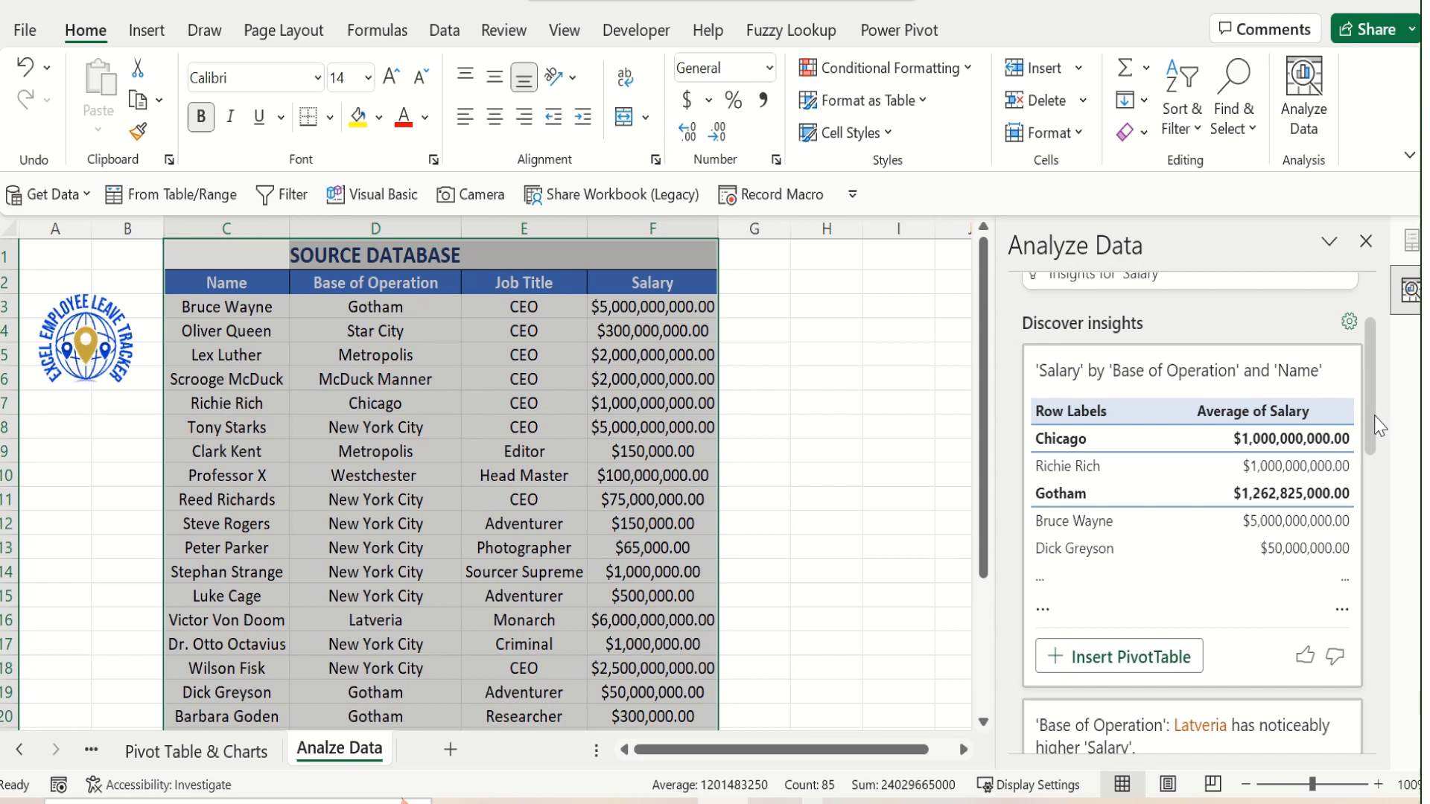
pyautogui.scroll(-3, 1372, 437)
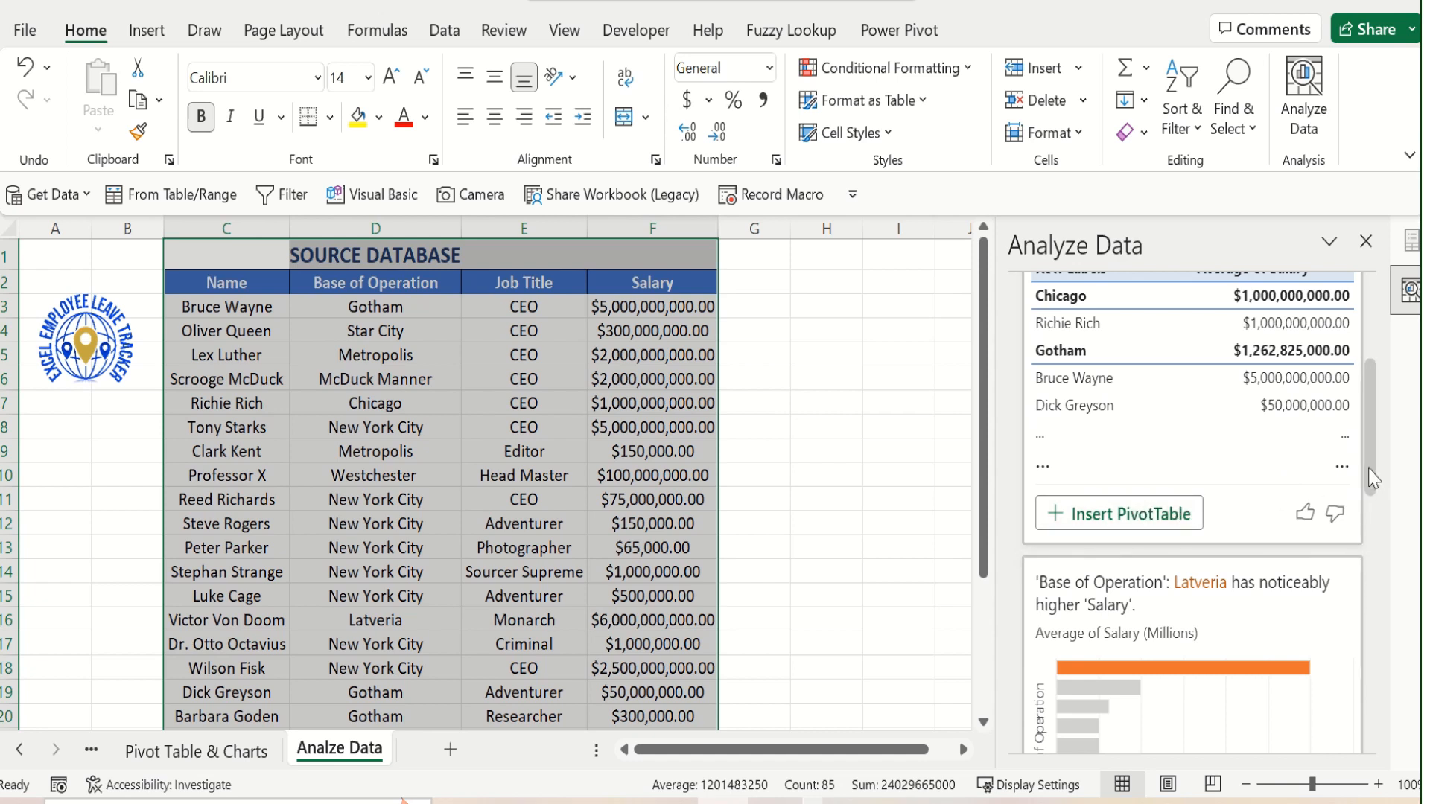
pyautogui.scroll(-3, 1373, 479)
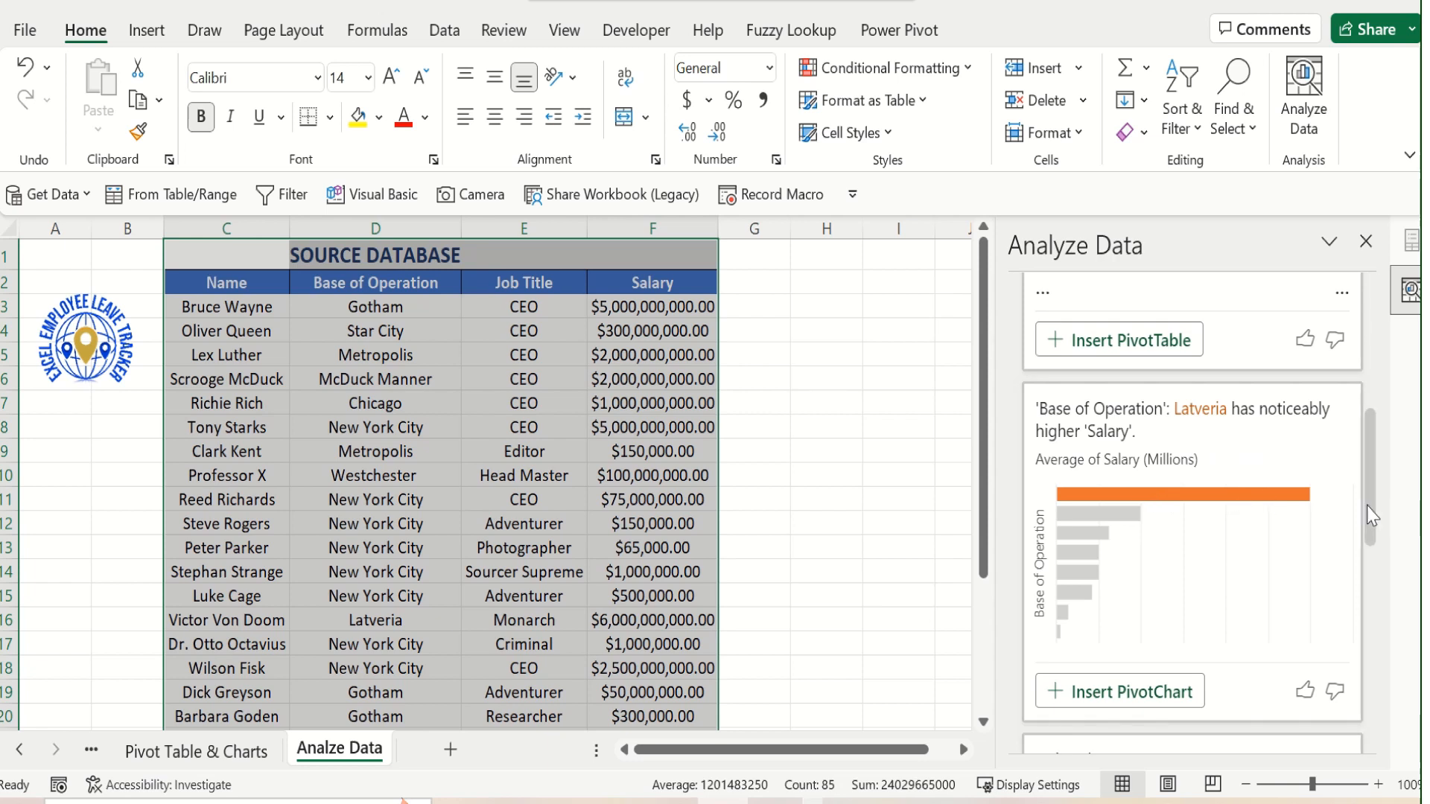
pyautogui.scroll(-3, 1366, 514)
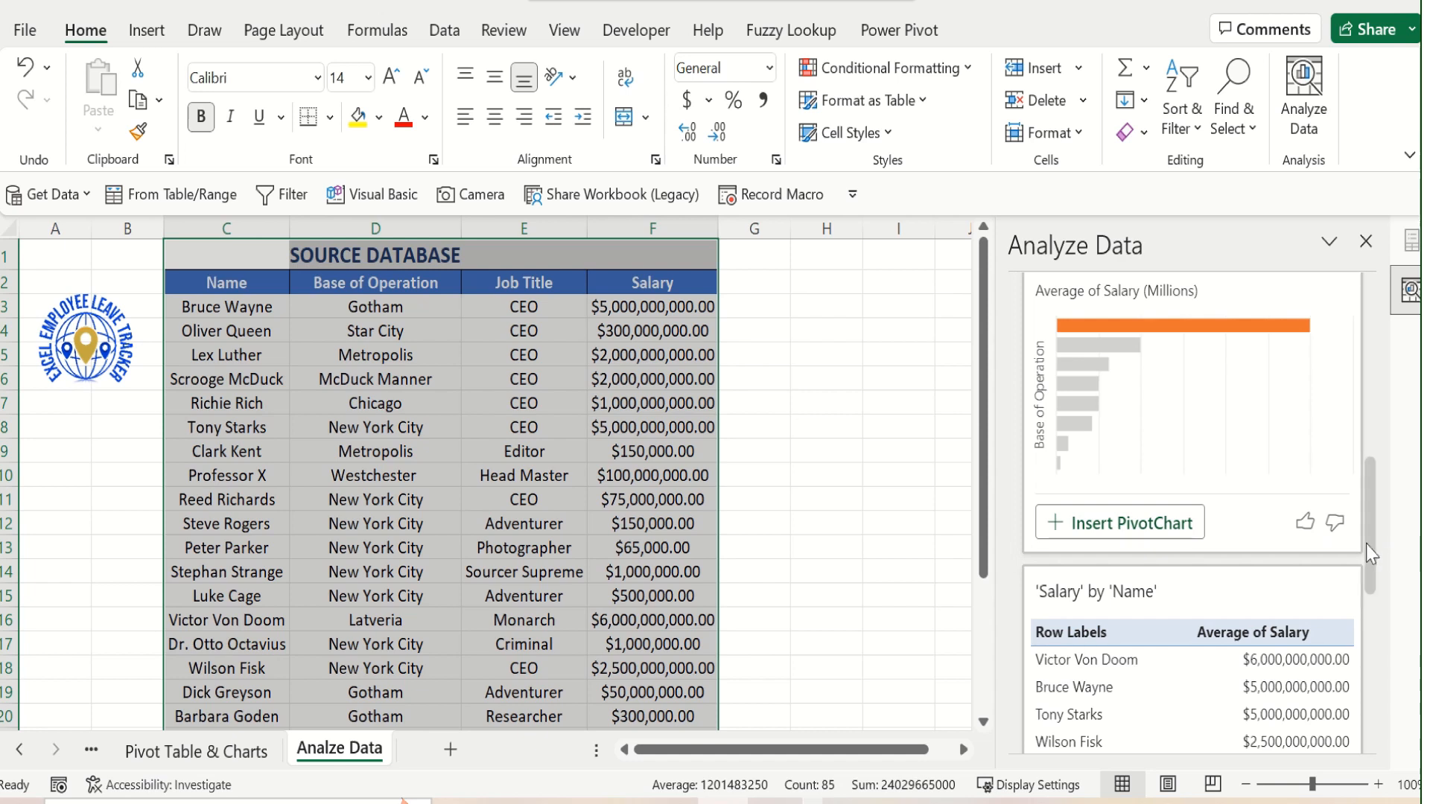
pyautogui.moveTo(1370, 555); pyautogui.dragTo(1358, 618)
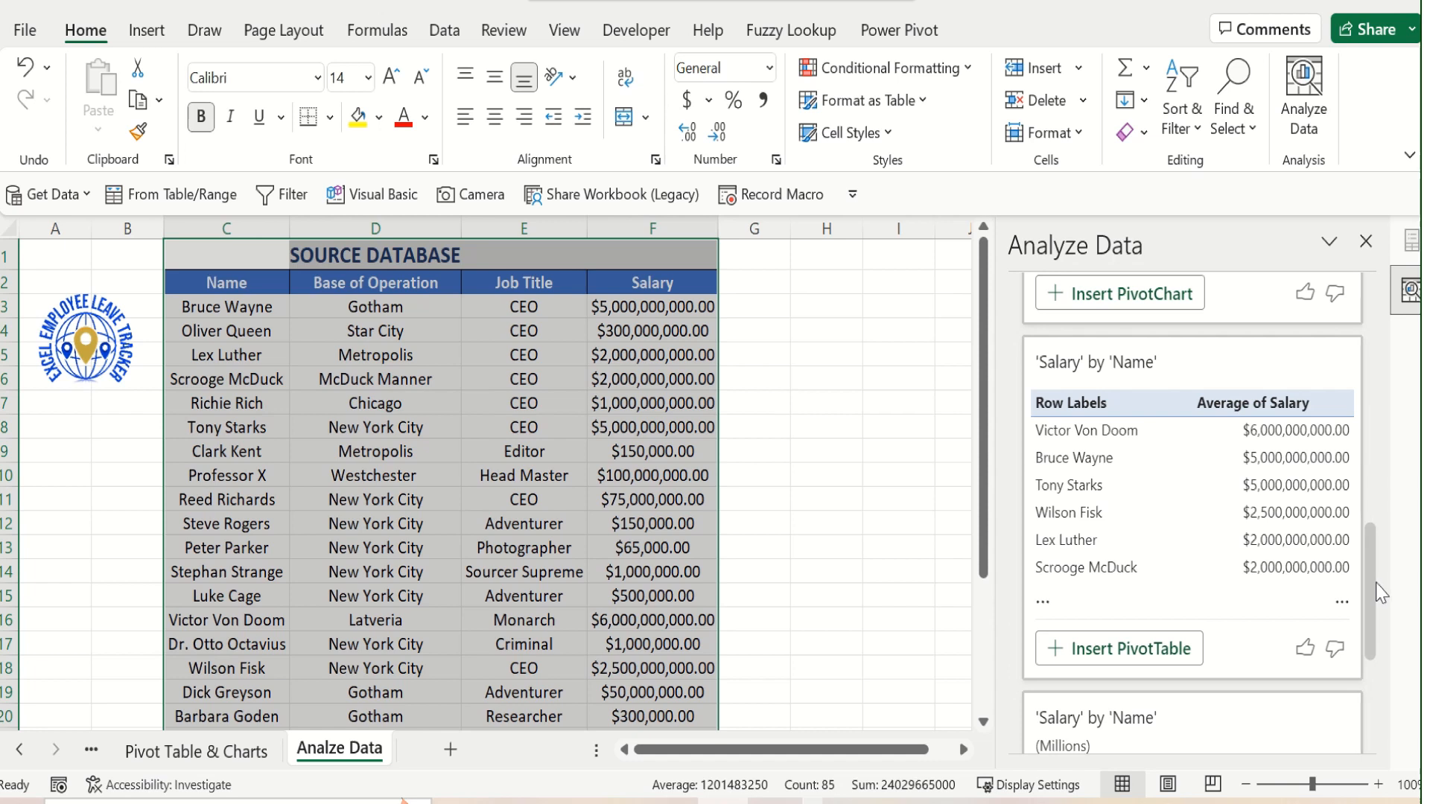
pyautogui.scroll(1, 1380, 592)
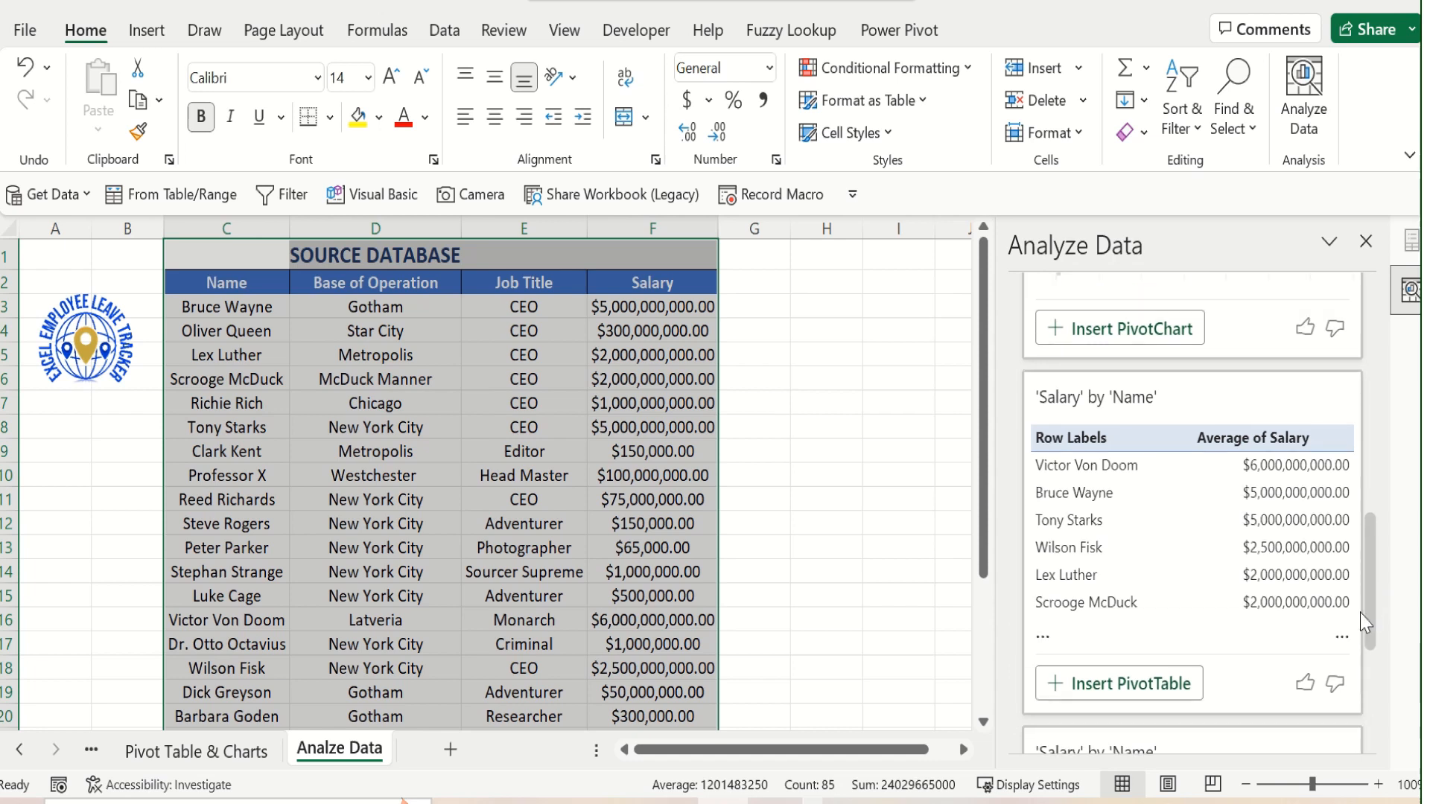
pyautogui.scroll(-4, 1373, 629)
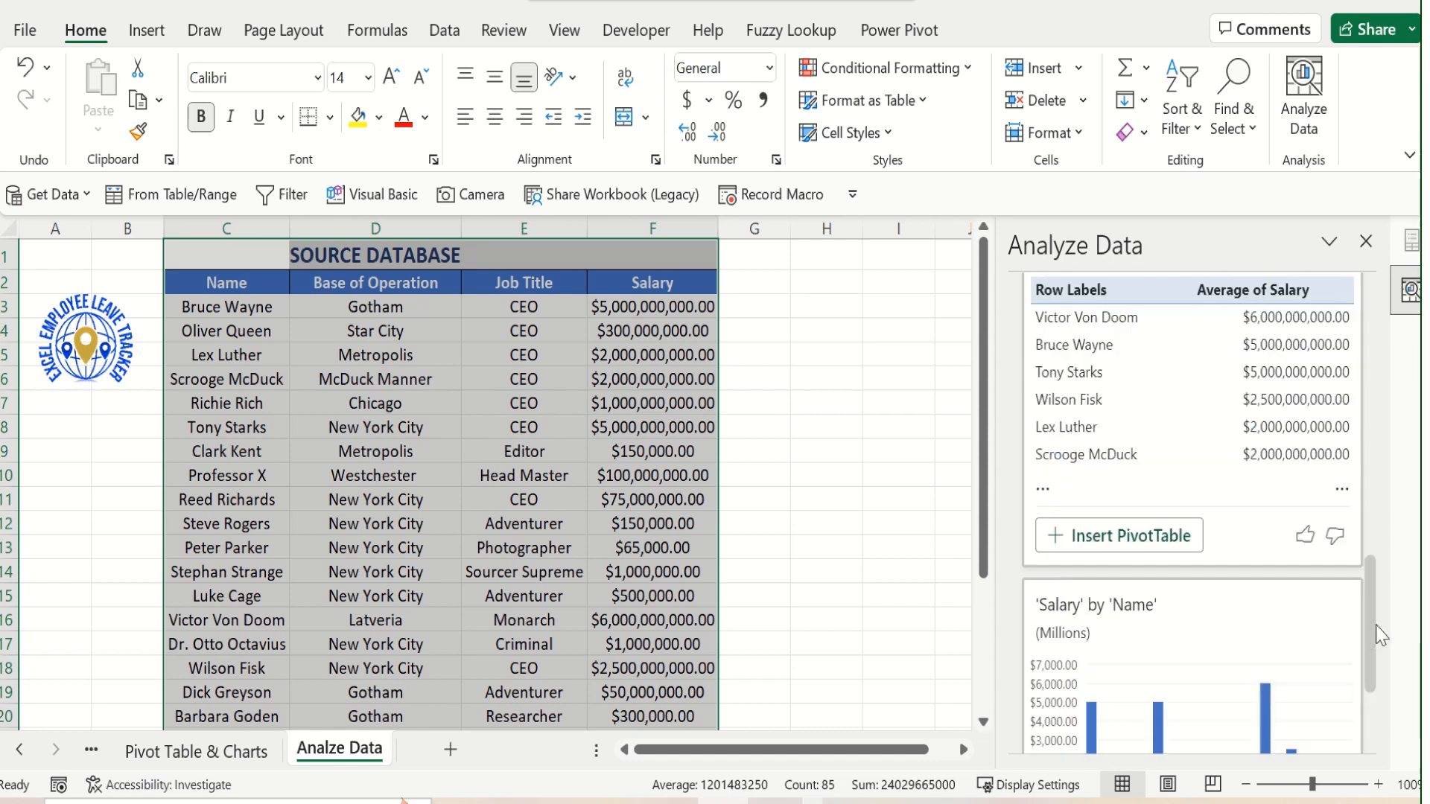
pyautogui.scroll(-3, 1381, 663)
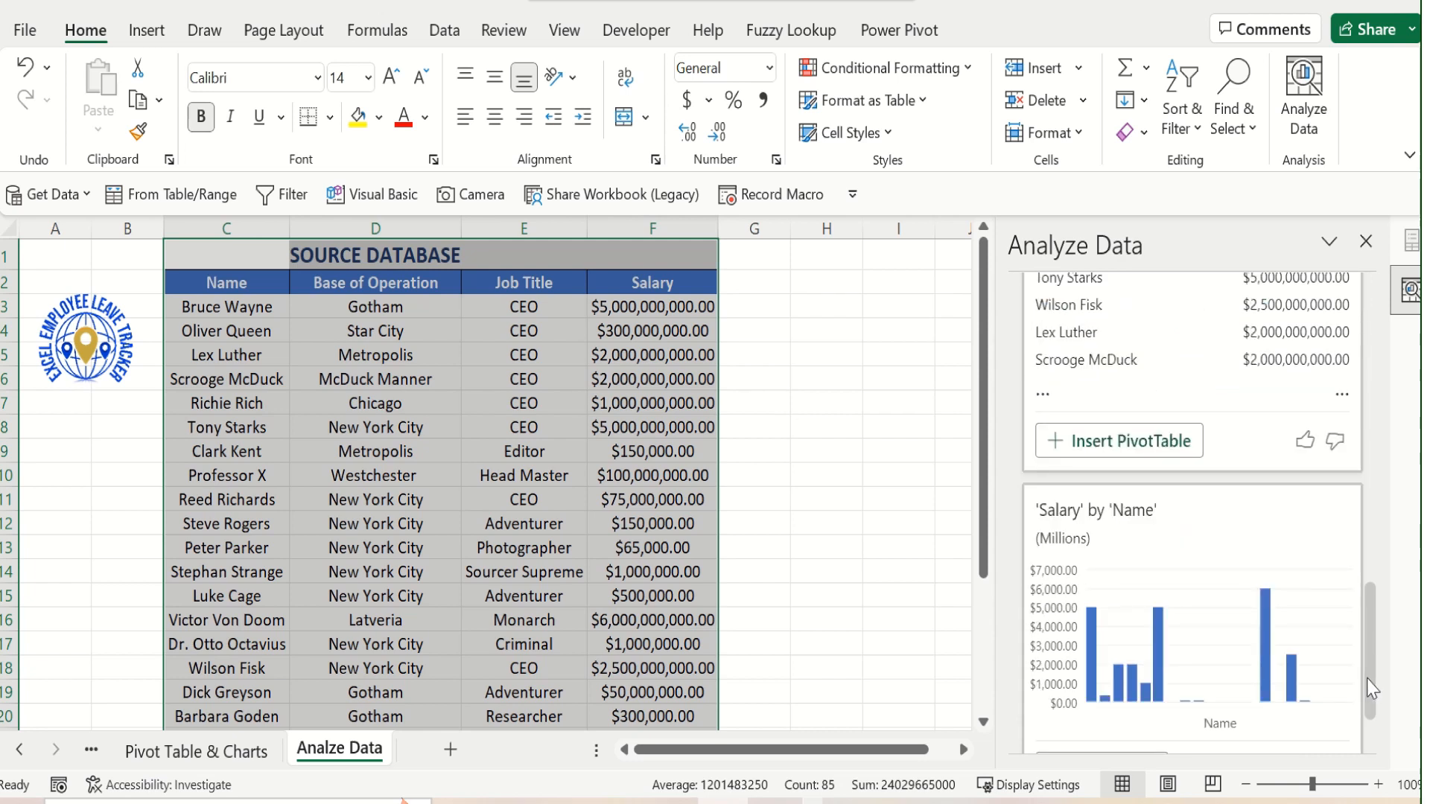
pyautogui.scroll(-3, 1373, 689)
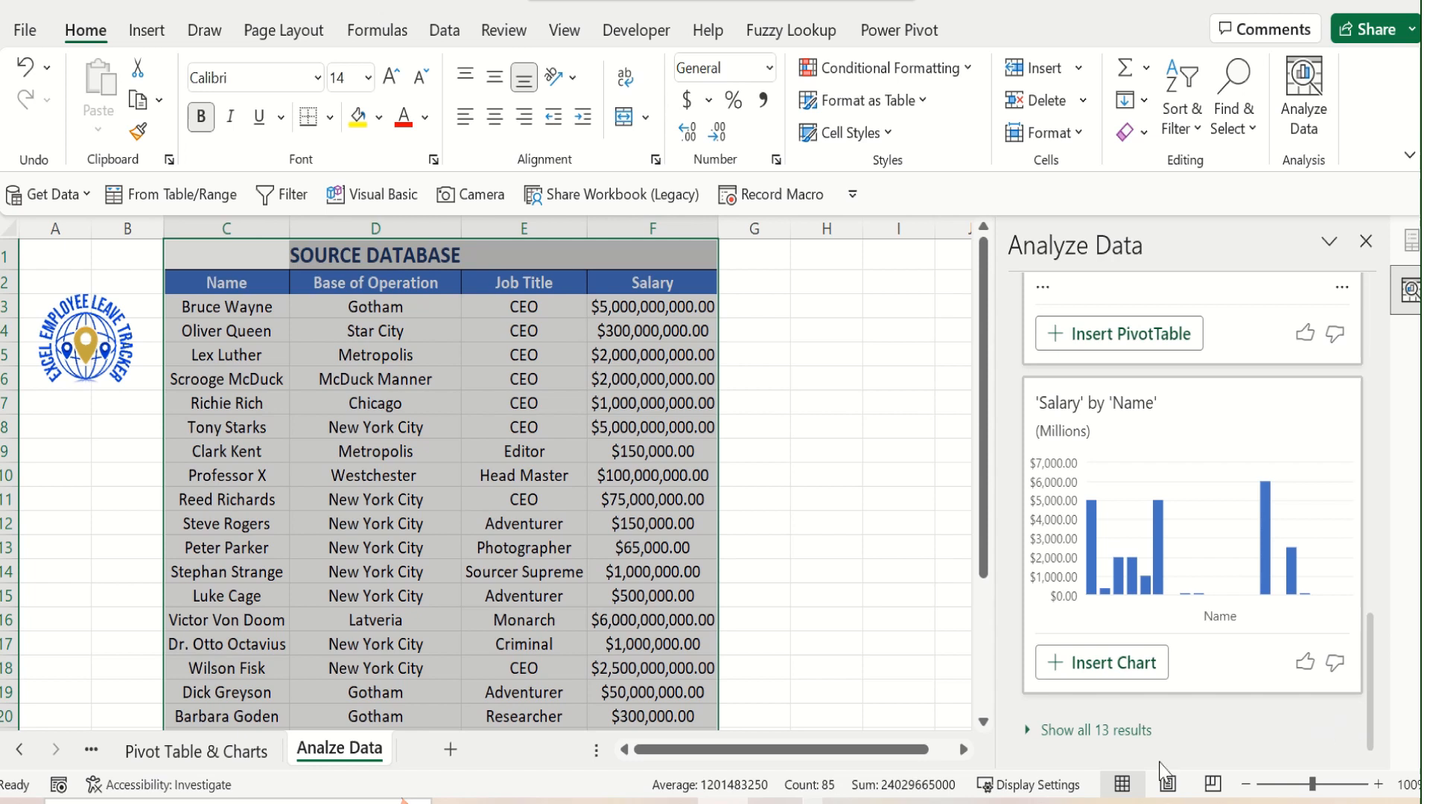
# Show all insight results and insert the PivotChart of average CEO salary by Base of Operation that highlights Gotham
pyautogui.click(1098, 731)
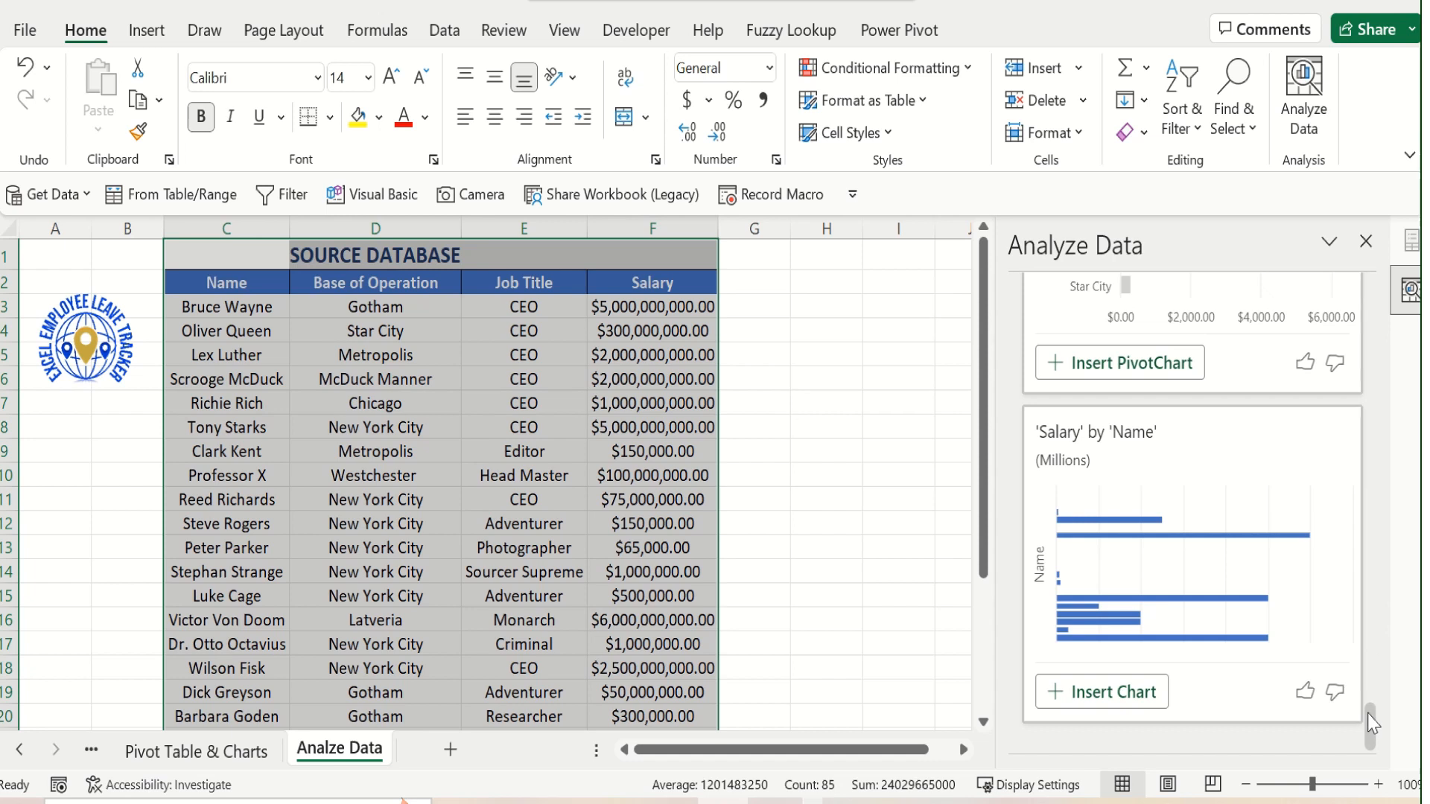
pyautogui.moveTo(1373, 722); pyautogui.dragTo(1383, 693)
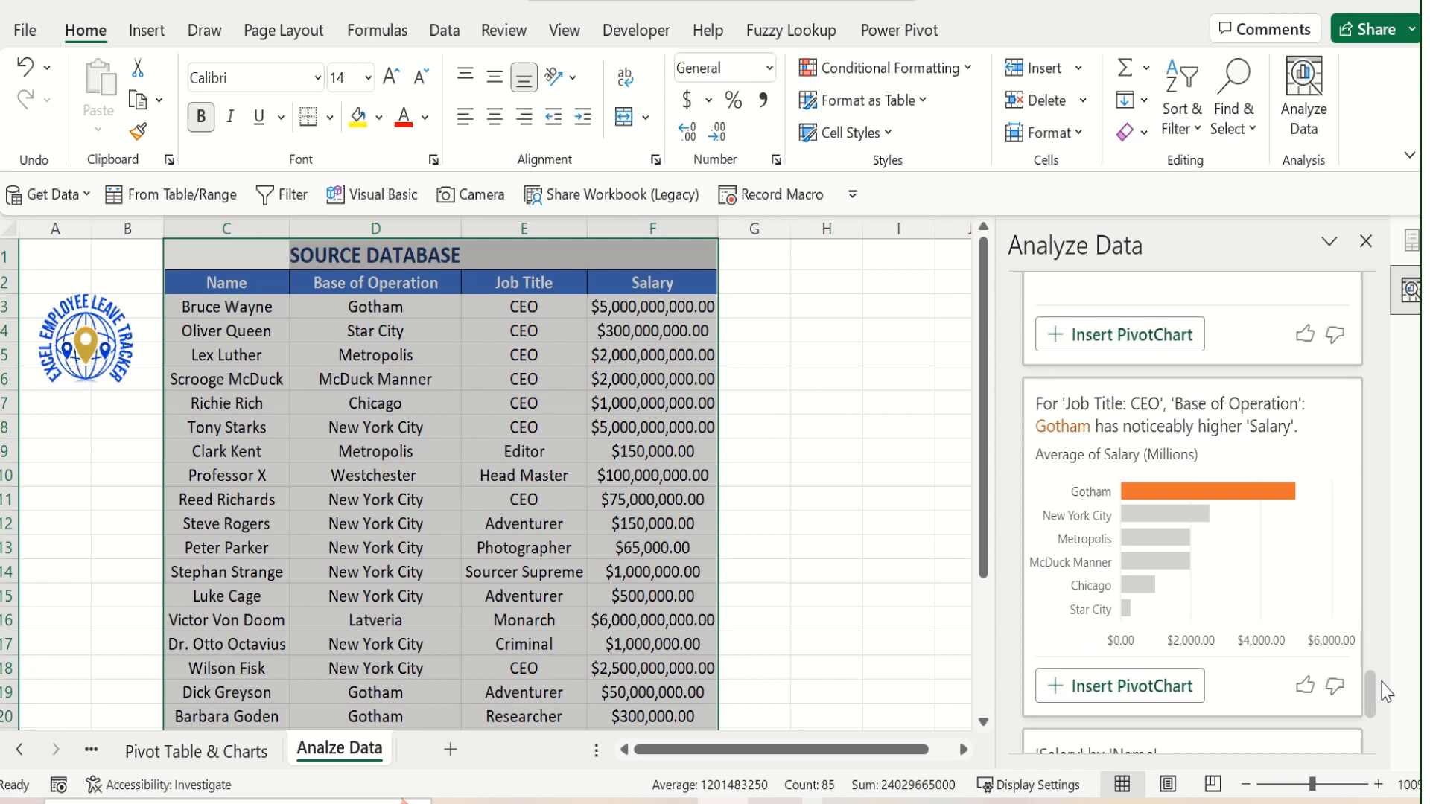
pyautogui.moveTo(1385, 693)
pyautogui.mouseDown()
pyautogui.moveTo(1411, 678)
pyautogui.moveTo(1373, 673)
pyautogui.moveTo(1377, 706)
pyautogui.mouseUp()
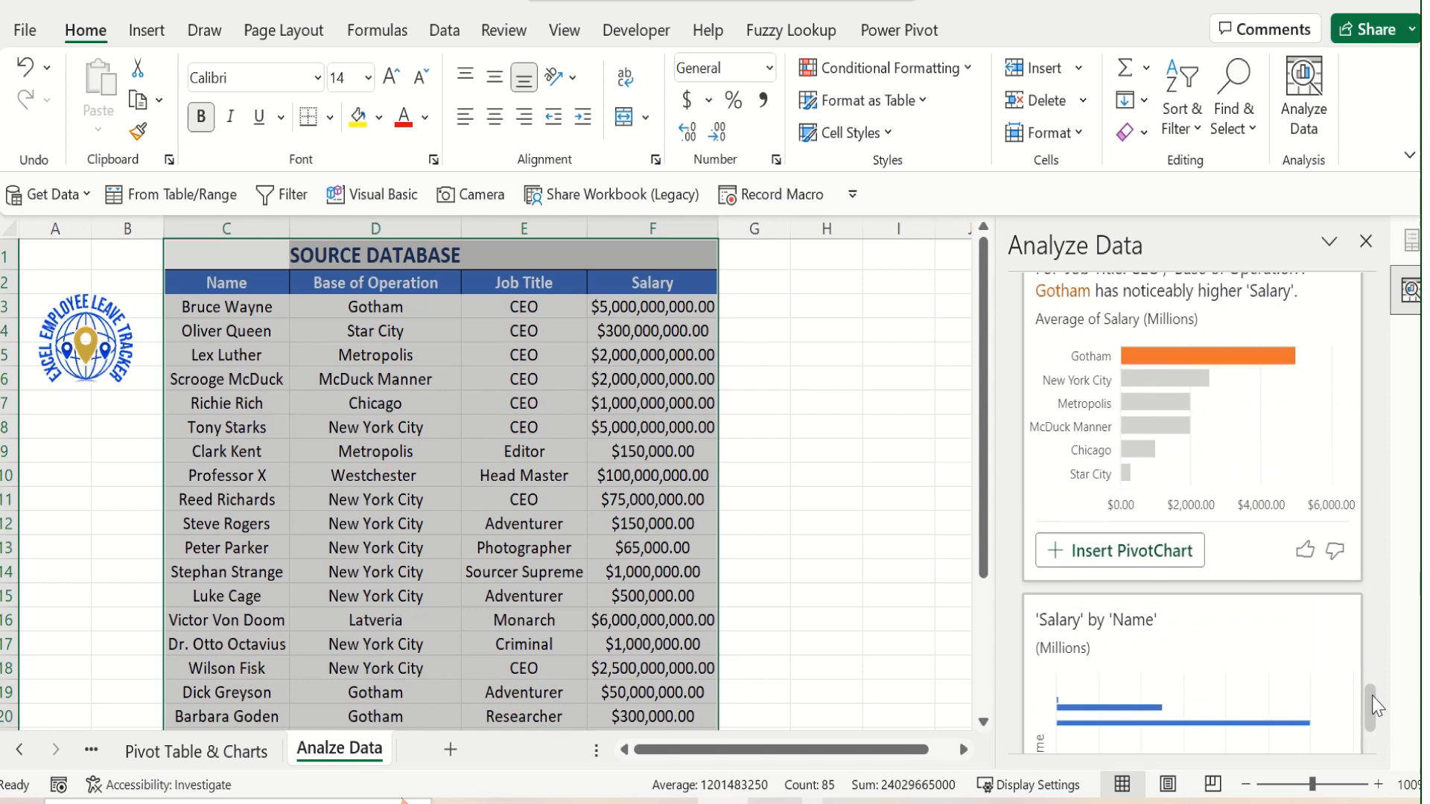
pyautogui.click(1140, 555)
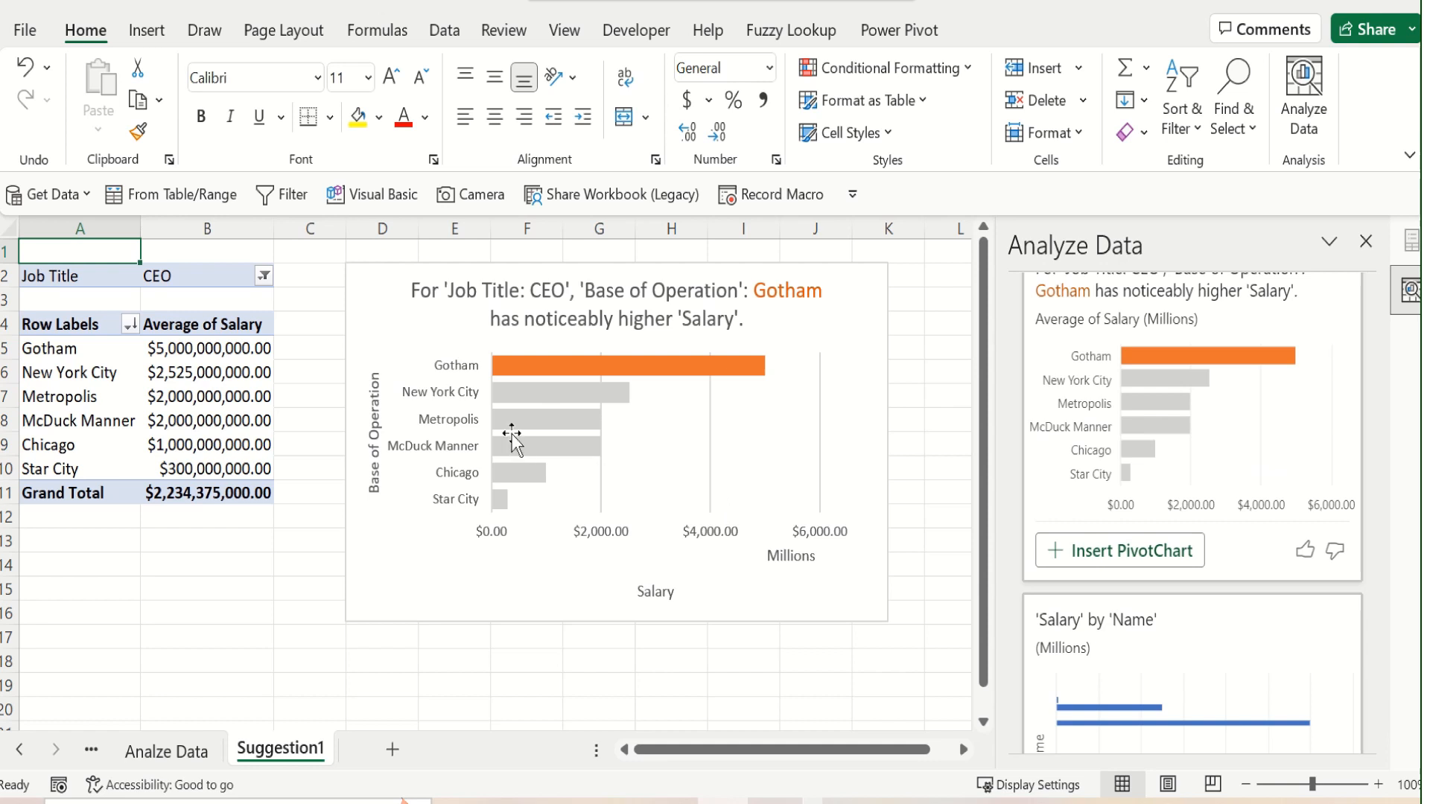
pyautogui.moveTo(201, 411)
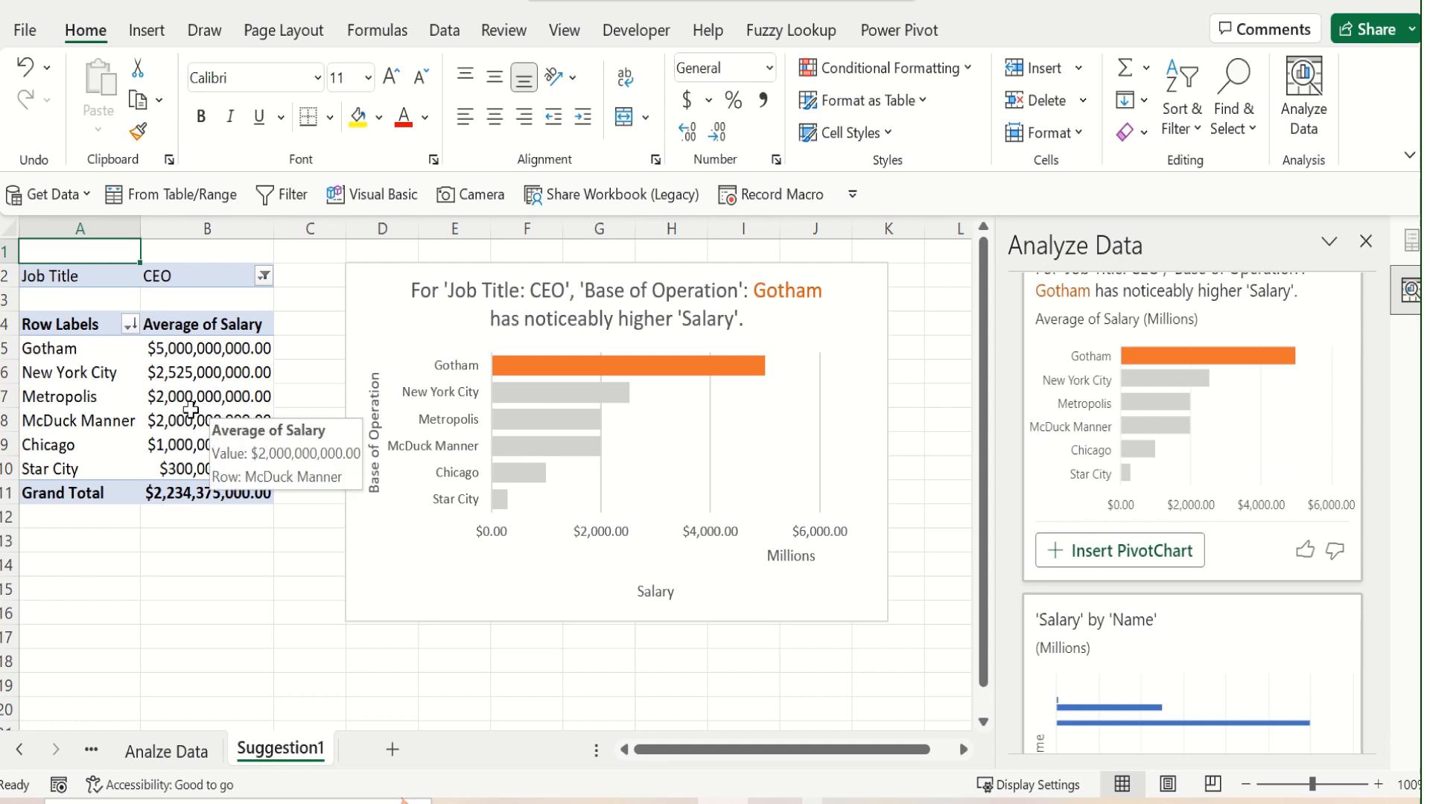